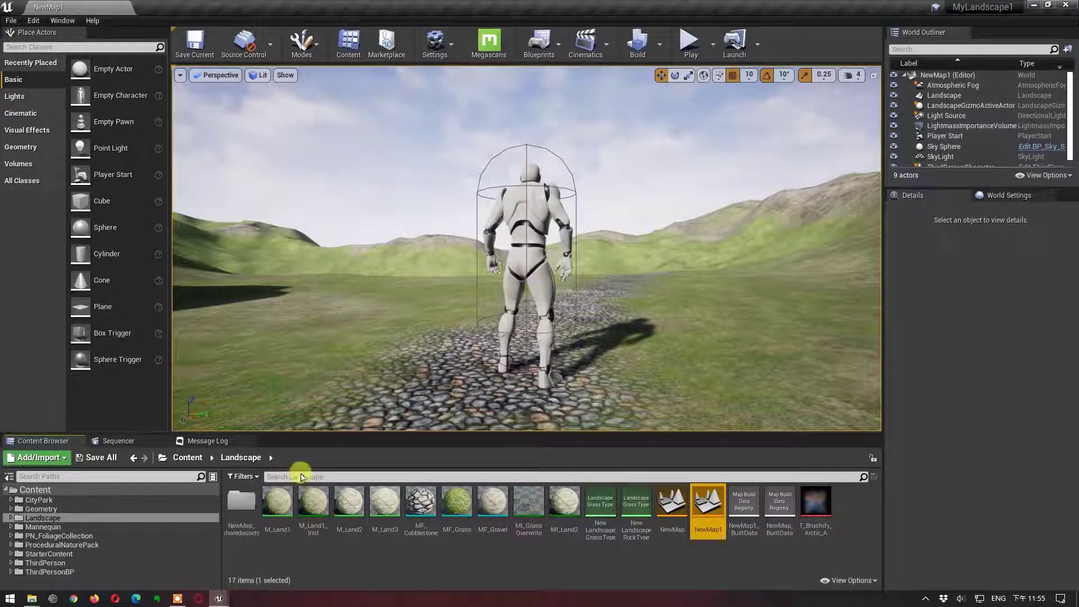
Open the M_Land3 material graph, dock it beside NewMap1, and centre its nodes in view.
{"action": "mouse_move", "coordinate": [220, 597]}
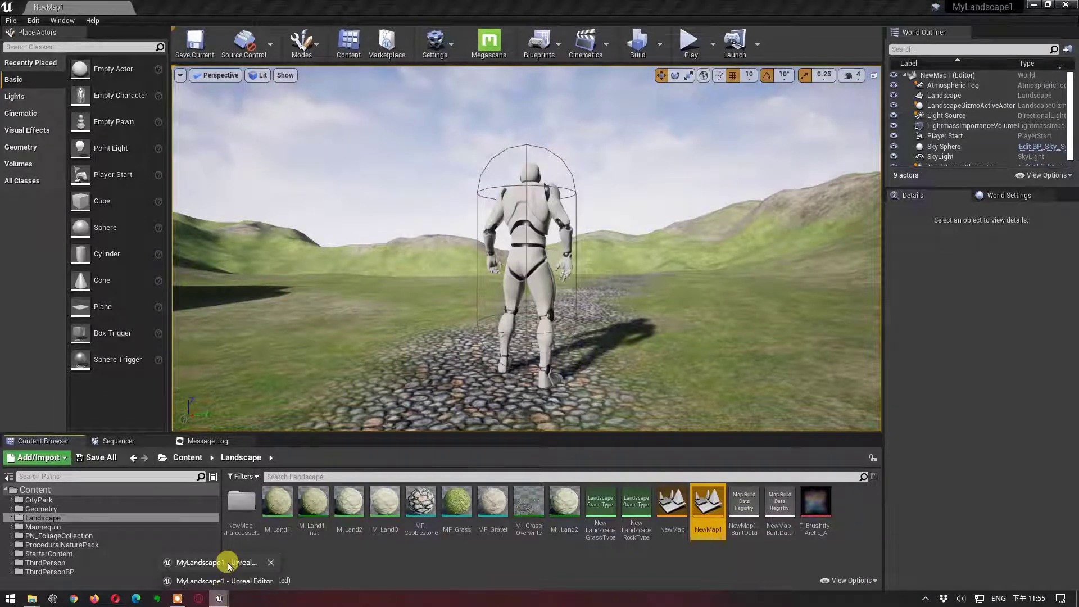
{"action": "left_click", "coordinate": [225, 562]}
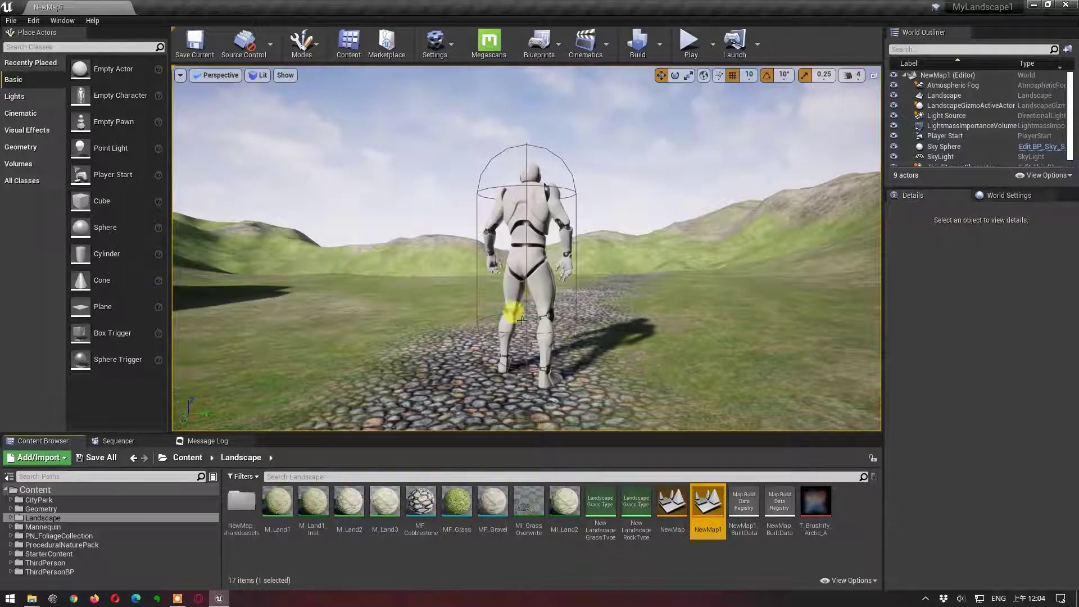
{"action": "double_click", "coordinate": [384, 502]}
{"action": "left_click_drag", "start_coordinate": [485, 152], "coordinate": [410, 7]}
{"action": "right_click_drag", "start_coordinate": [505, 213], "coordinate": [809, 289]}
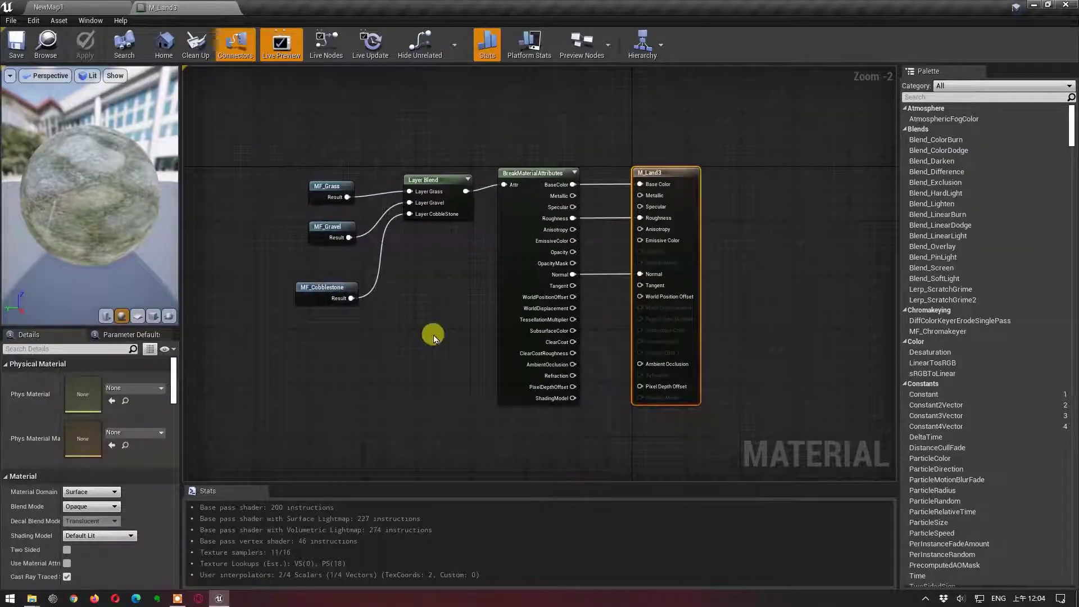
{"action": "scroll", "coordinate": [433, 335], "scroll_direction": "up", "scroll_amount": 1}
{"action": "right_click_drag", "start_coordinate": [433, 335], "coordinate": [431, 370]}
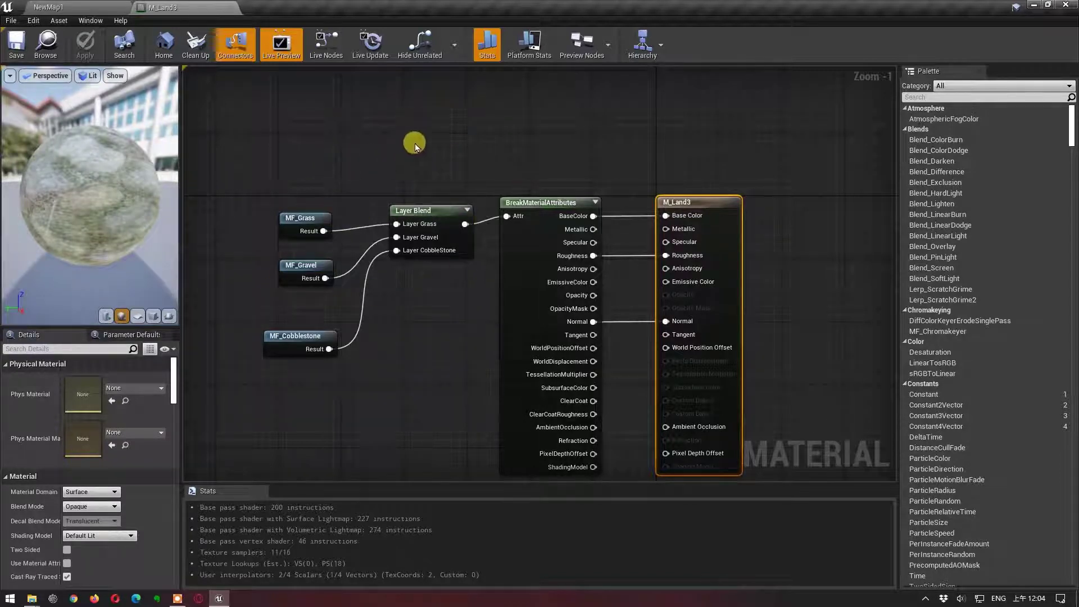
{"action": "right_click", "coordinate": [501, 157]}
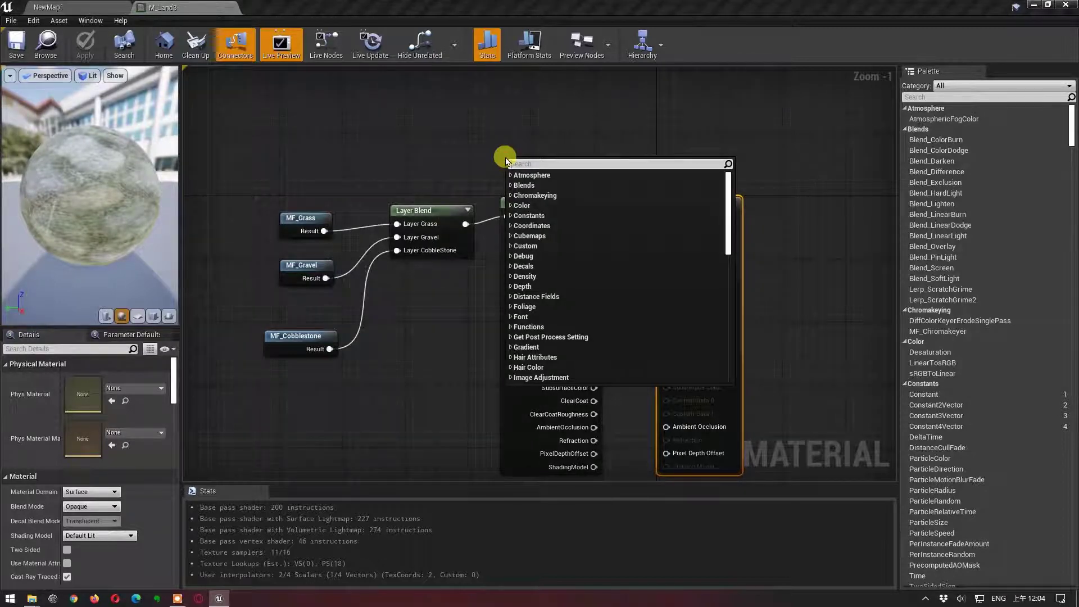
Add a Landscape Grass Output node (grass type 'Grass') and nudge it slightly upward.
{"action": "type", "text": "lans"}
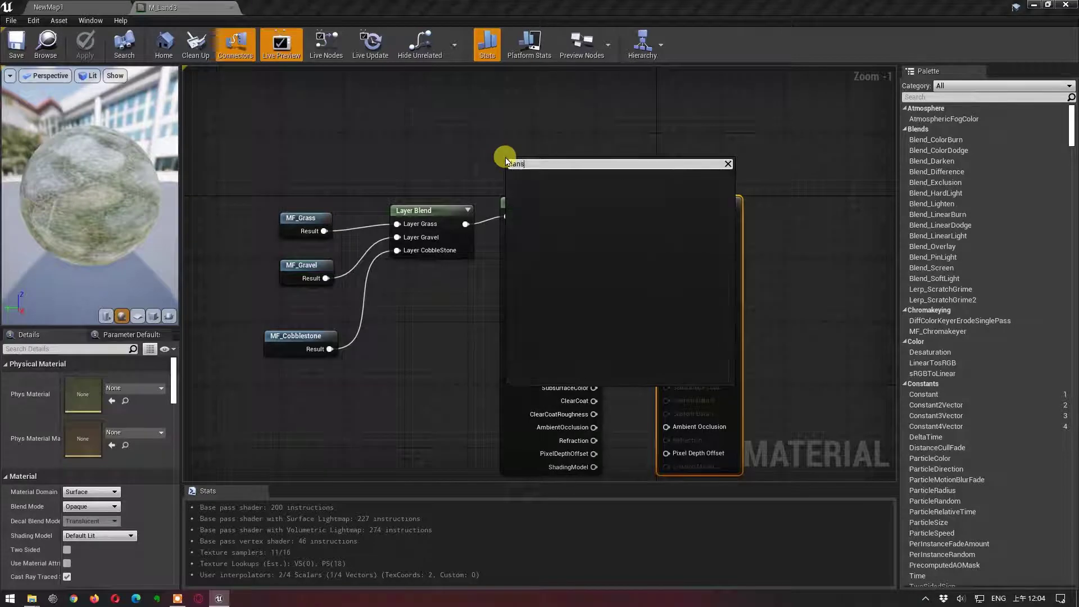
{"action": "key", "text": "BackSpace"}
{"action": "type", "text": "ds"}
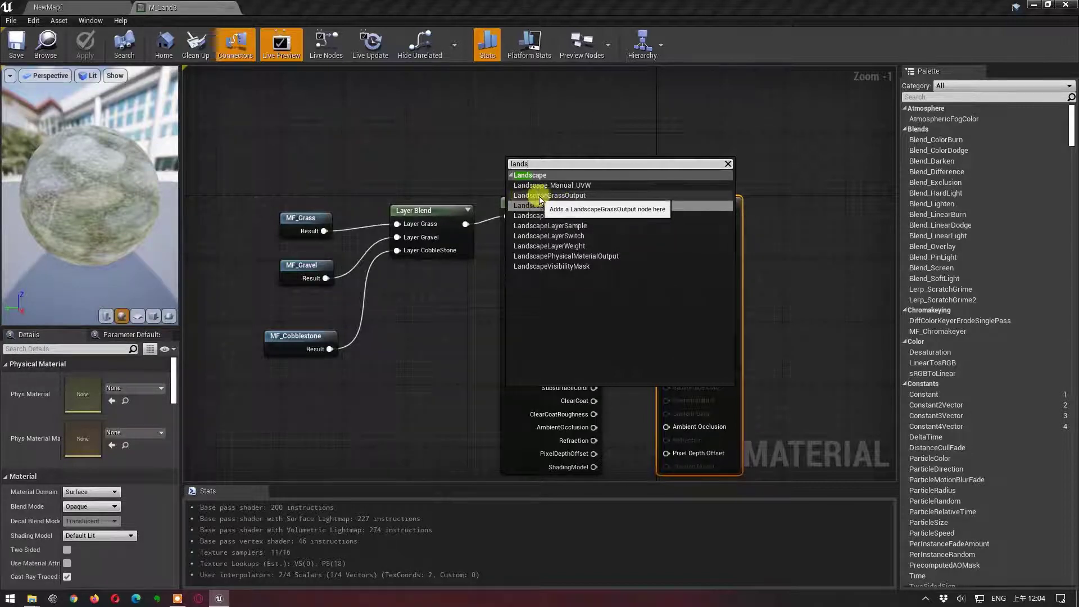
{"action": "left_click", "coordinate": [569, 200]}
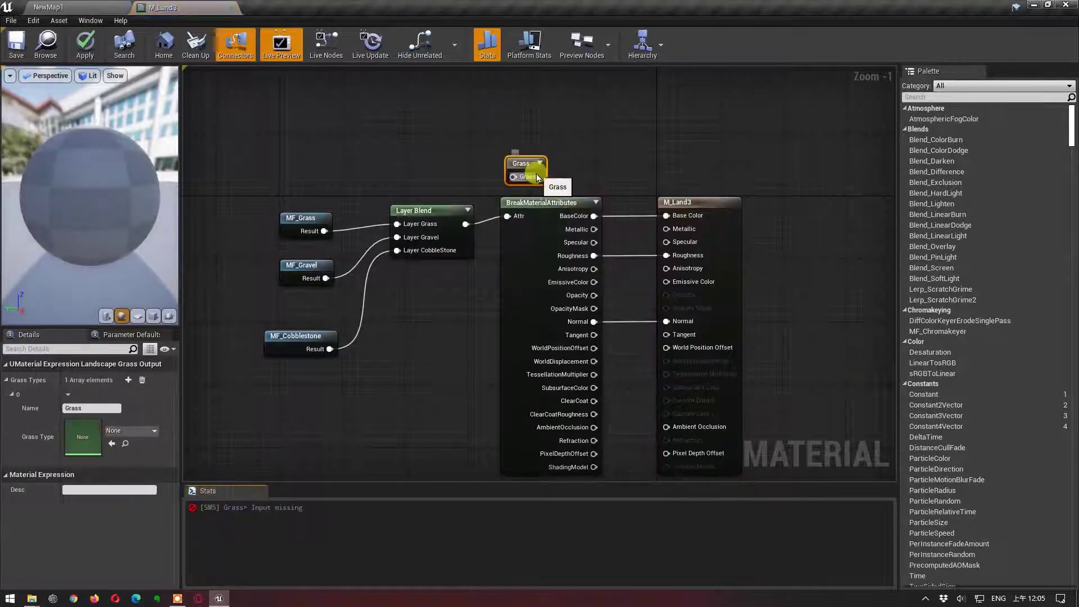
{"action": "left_click_drag", "start_coordinate": [509, 164], "coordinate": [512, 148]}
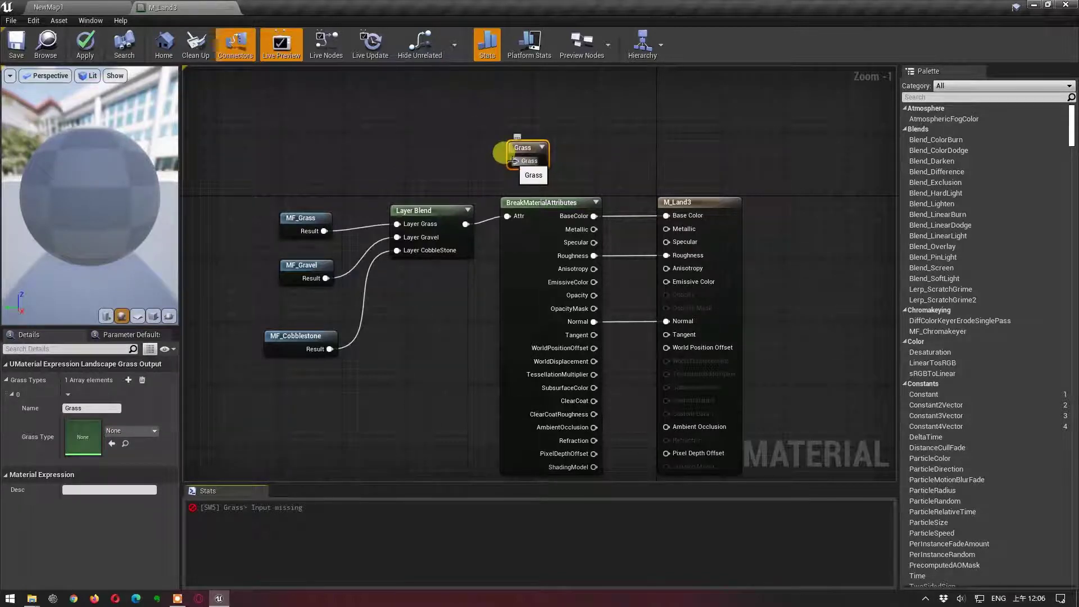
Connect a LandscapeLayerSample with parameter name Grass to the Grass output, then save M_Land3.
{"action": "left_click_drag", "start_coordinate": [514, 162], "coordinate": [441, 168]}
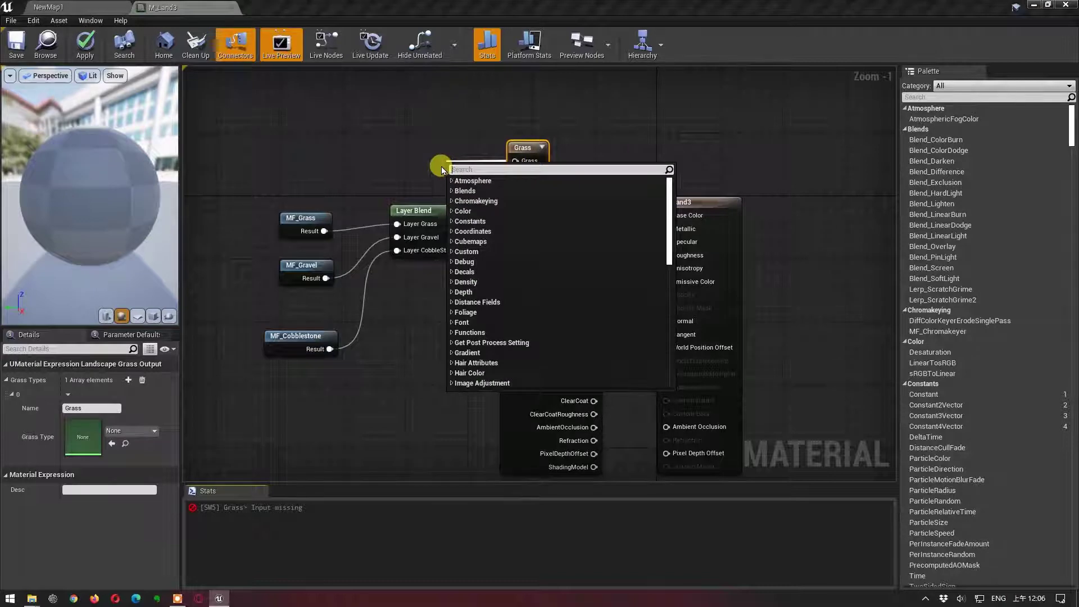
{"action": "type", "text": "lands"}
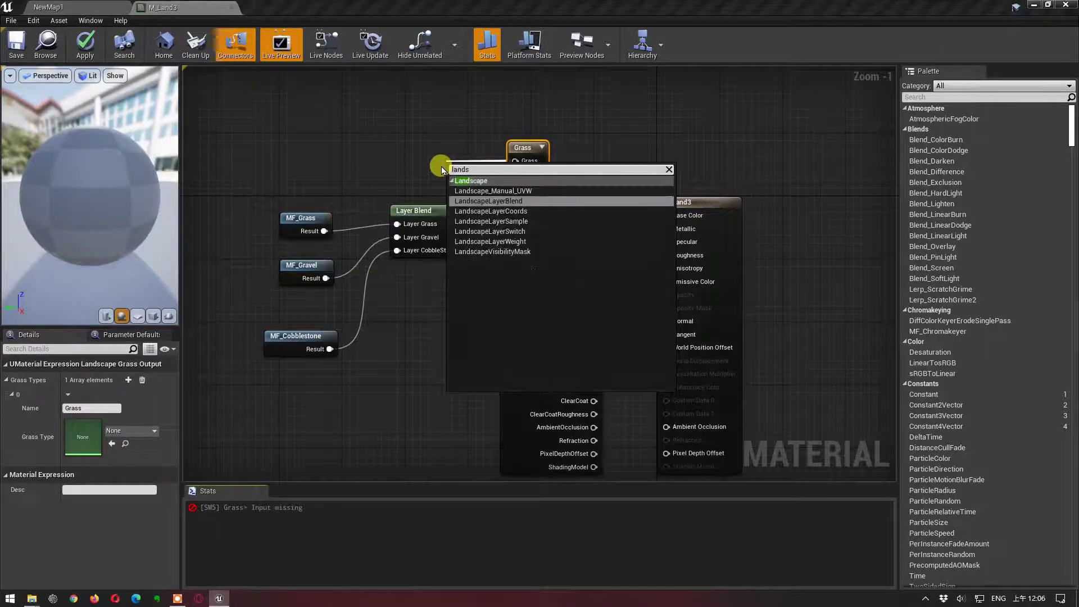
{"action": "left_click", "coordinate": [504, 221]}
{"action": "left_click_drag", "start_coordinate": [466, 164], "coordinate": [415, 152]}
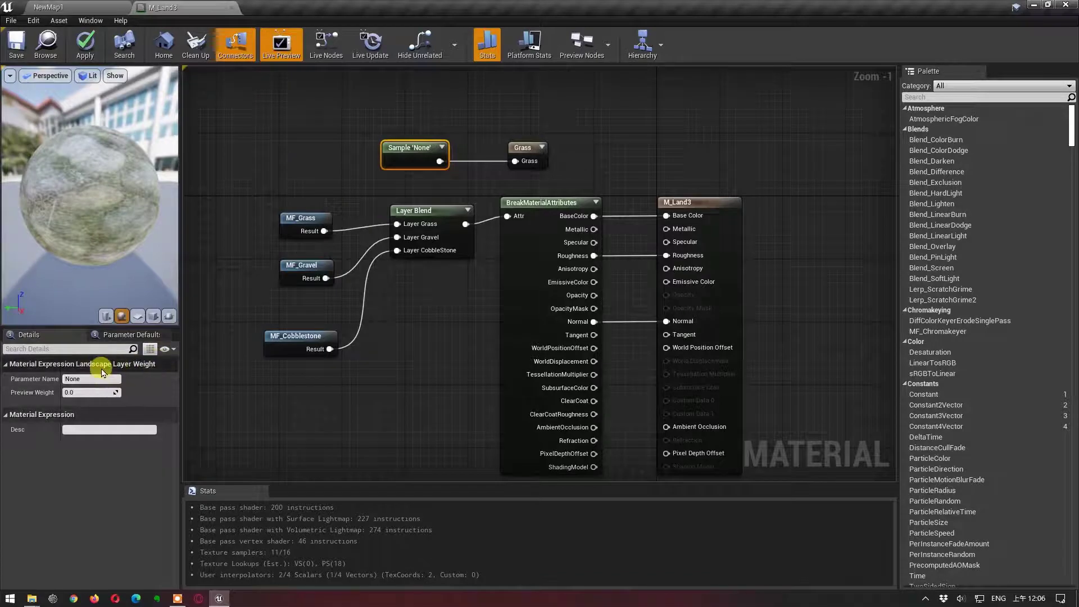
{"action": "left_click", "coordinate": [84, 379]}
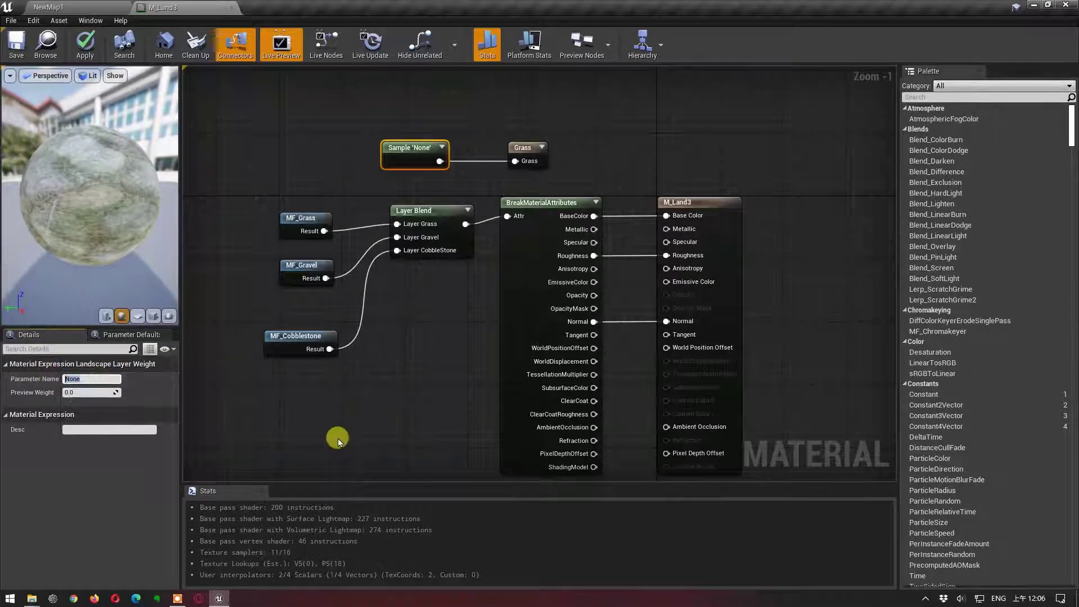
{"action": "type", "text": "Grass"}
{"action": "key", "text": "Return"}
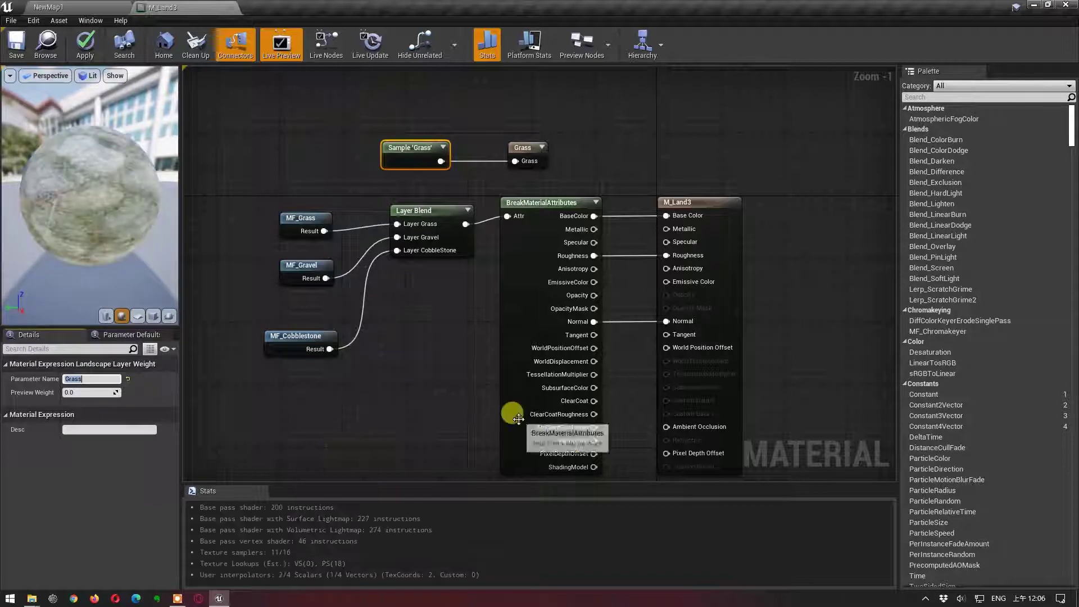
{"action": "left_click", "coordinate": [12, 52]}
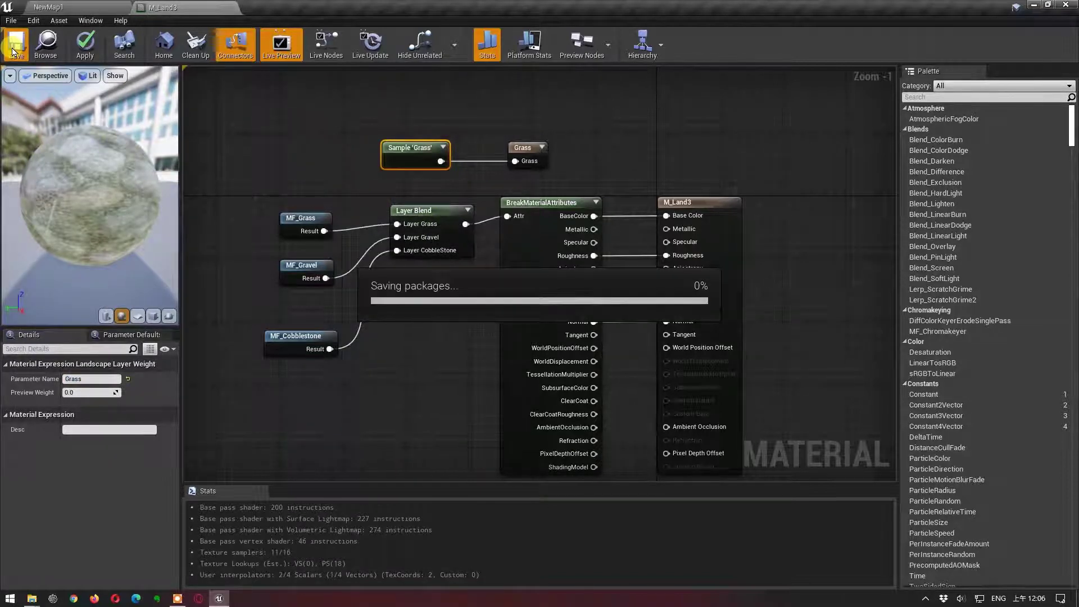
{"action": "left_click", "coordinate": [88, 8]}
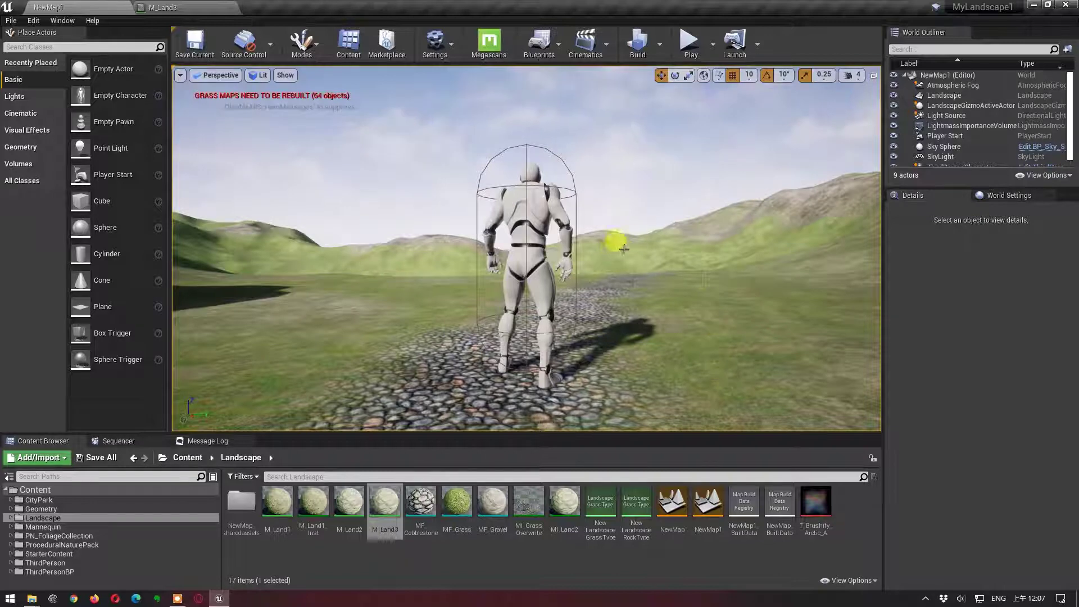
{"action": "left_click", "coordinate": [203, 12]}
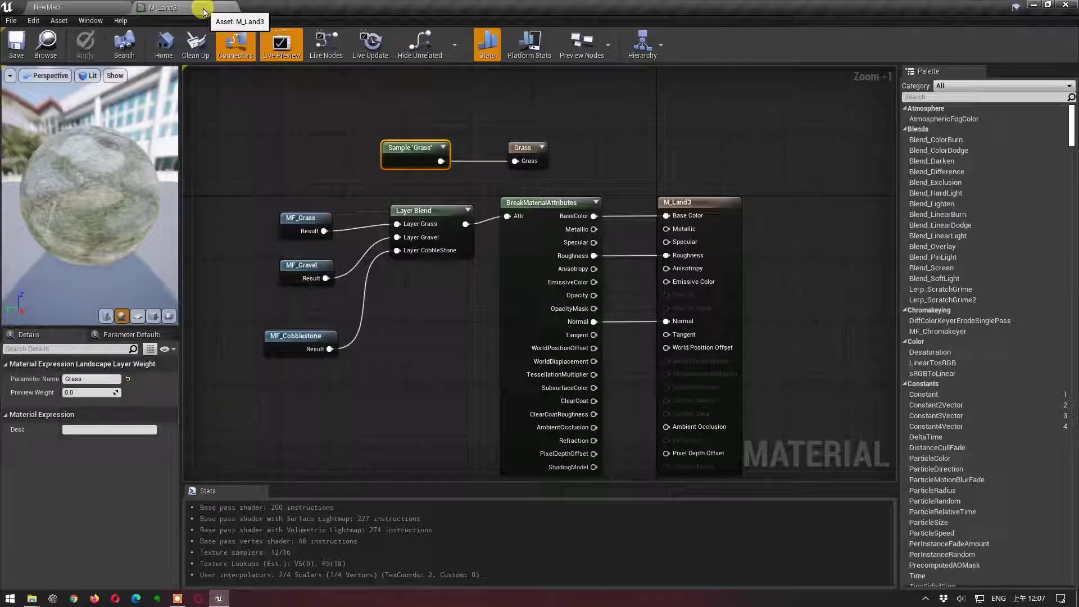
Name the Grass output's Grass Types entry Grass_01, then go back to the NewMap1 level.
{"action": "left_click", "coordinate": [527, 148]}
{"action": "type", "text": "Grass_01"}
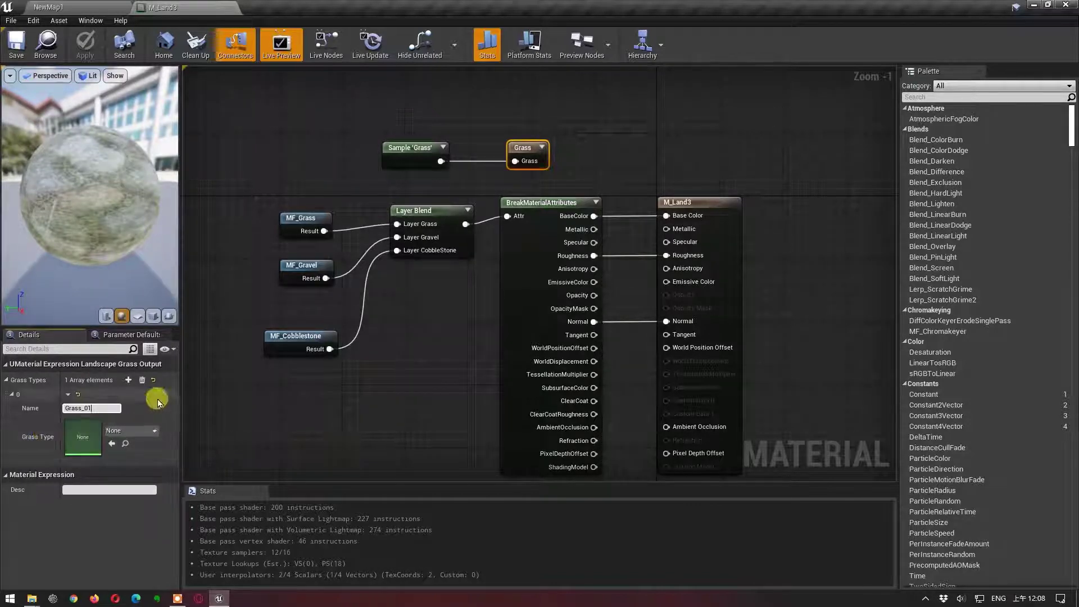
{"action": "left_click", "coordinate": [48, 7]}
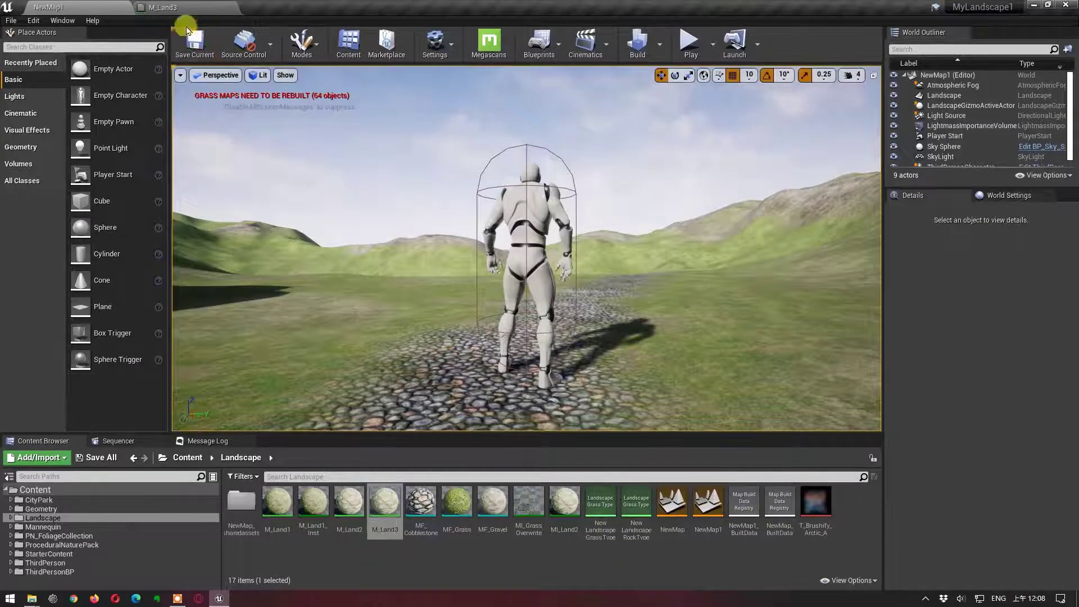
Set Grass_01's grass type to NewLandscapeGrassType, save M_Land3, and check the level.
{"action": "left_click", "coordinate": [180, 8]}
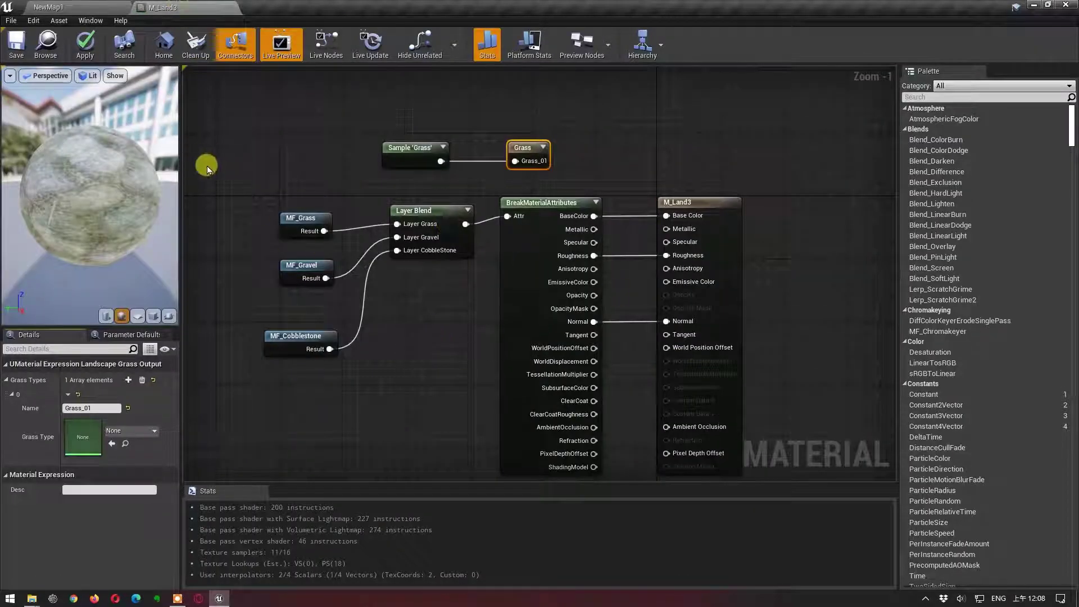
{"action": "left_click", "coordinate": [155, 432]}
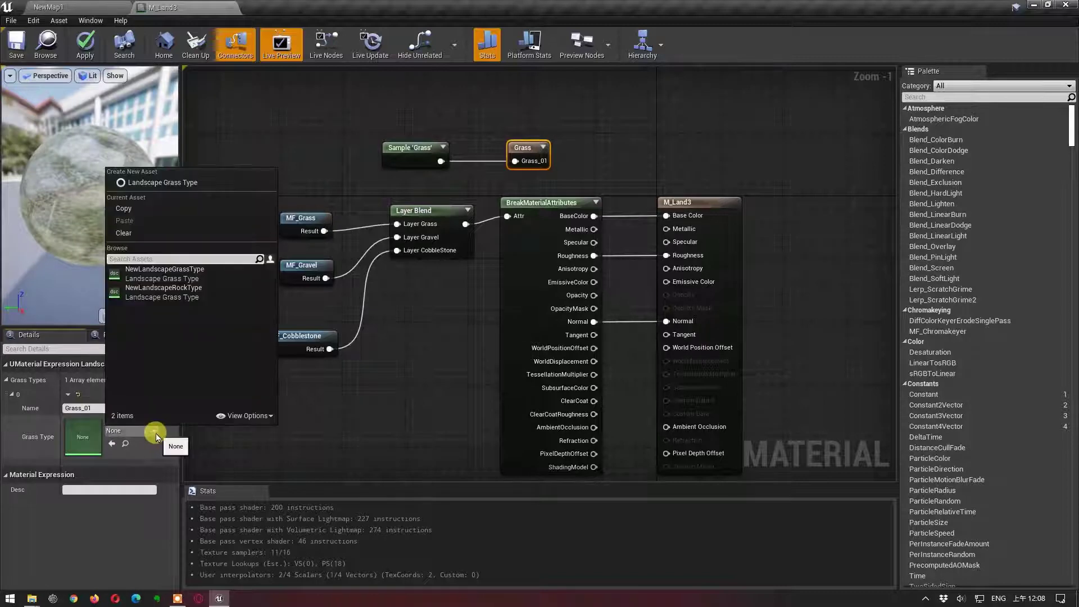
{"action": "left_click", "coordinate": [174, 274]}
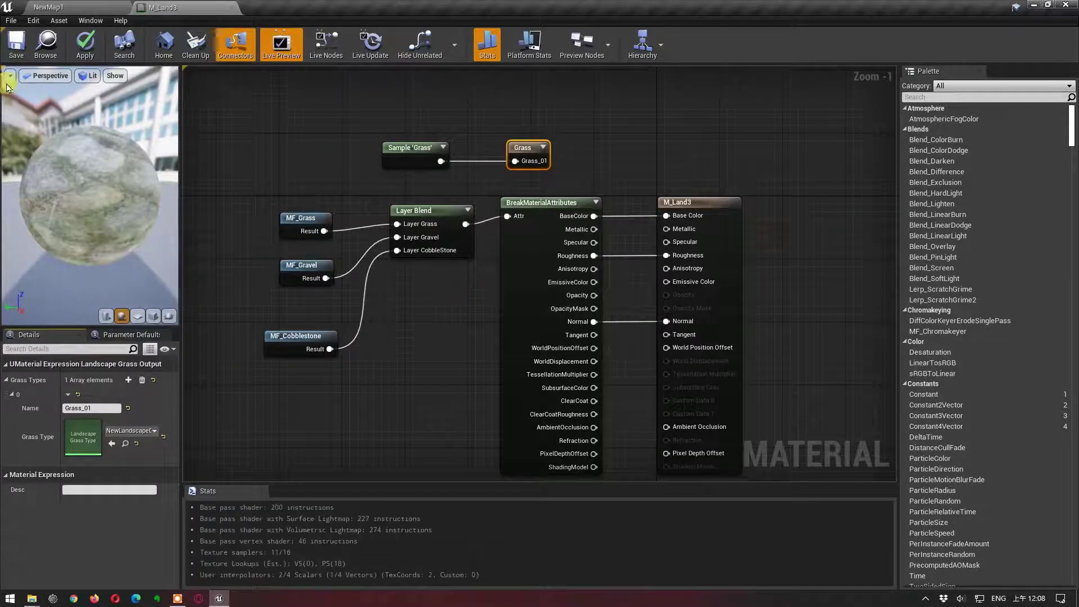
{"action": "left_click", "coordinate": [8, 49]}
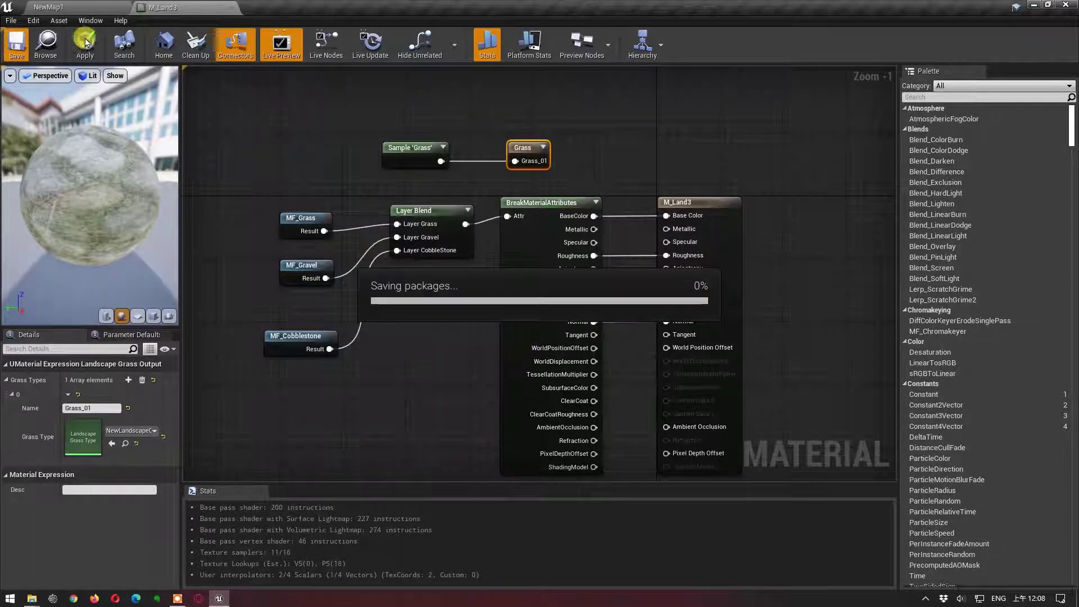
{"action": "left_click", "coordinate": [84, 8]}
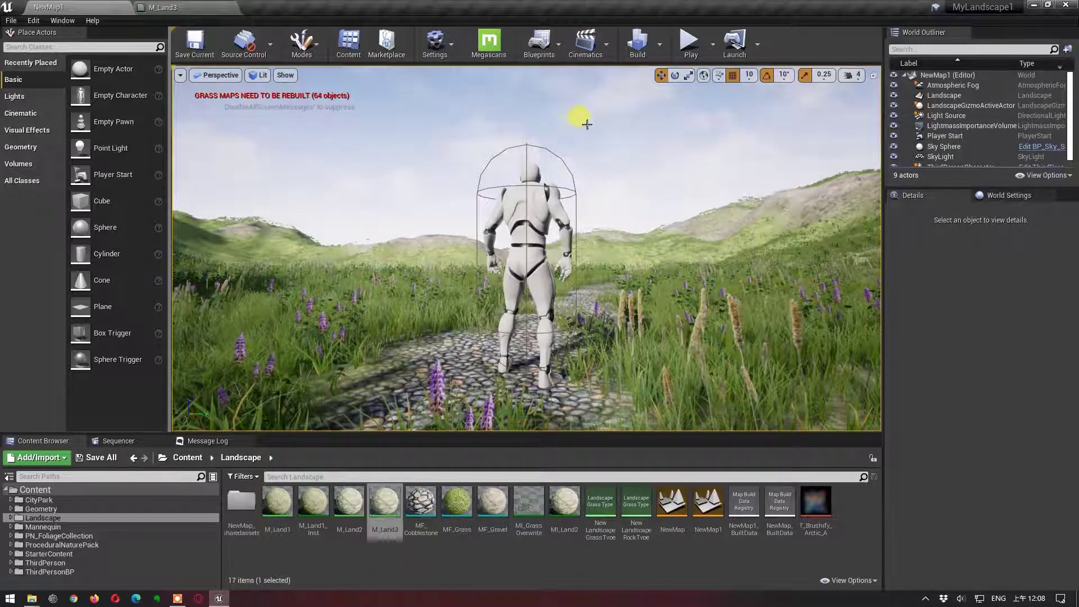
In M_Land3, bring up the Grass Type asset choices for the Grass_01 entry.
{"action": "left_click", "coordinate": [188, 8]}
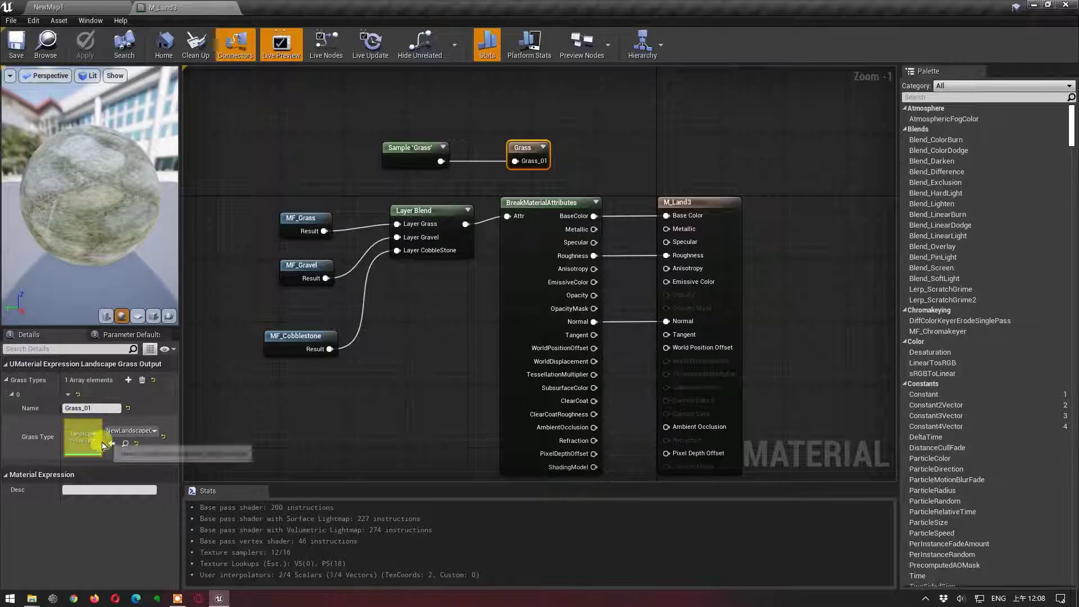
{"action": "left_click", "coordinate": [156, 432]}
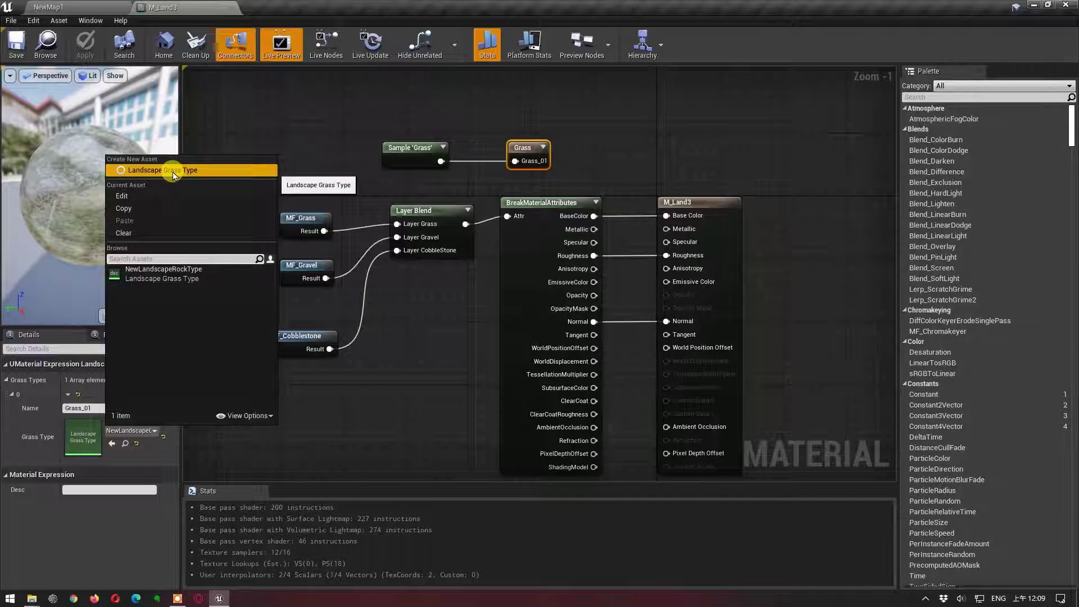
Create a new Grass_01_GrassType asset in the Landscape folder and open it from the Content Browser.
{"action": "left_click", "coordinate": [174, 176]}
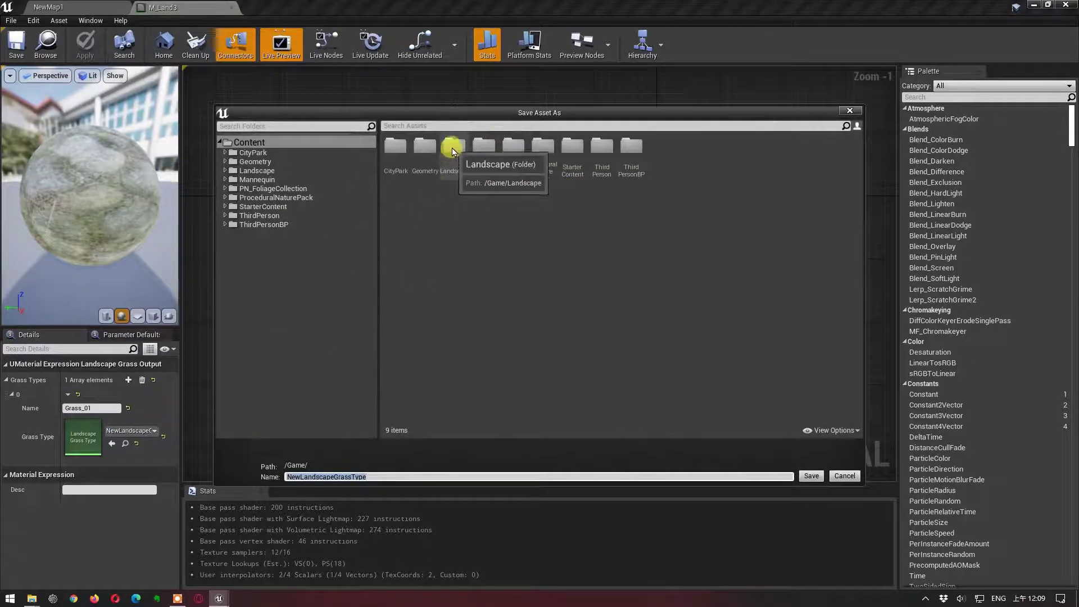
{"action": "double_click", "coordinate": [453, 173]}
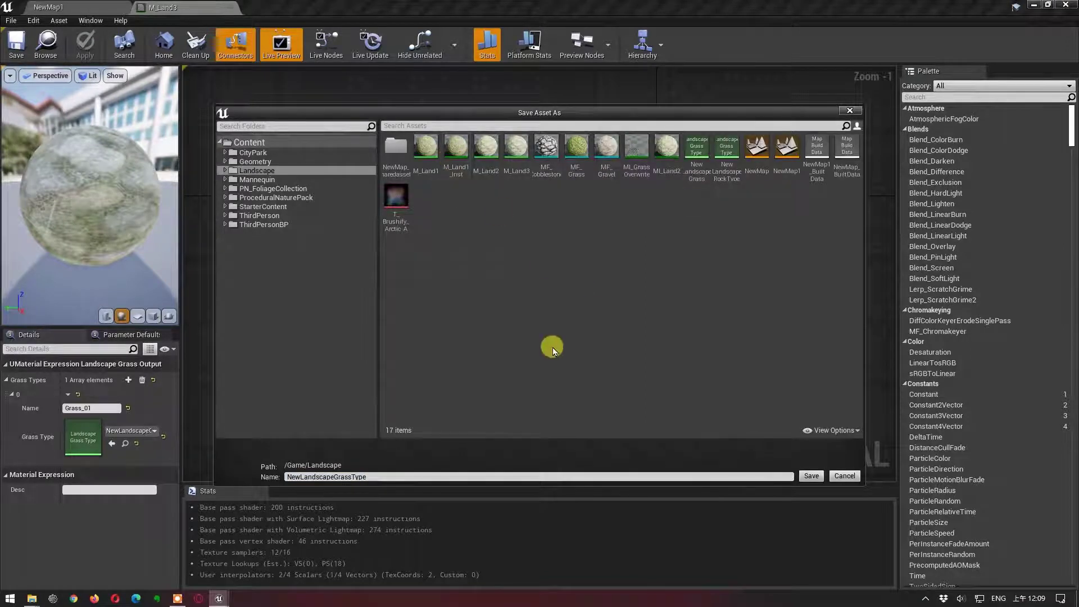
{"action": "left_click", "coordinate": [374, 477]}
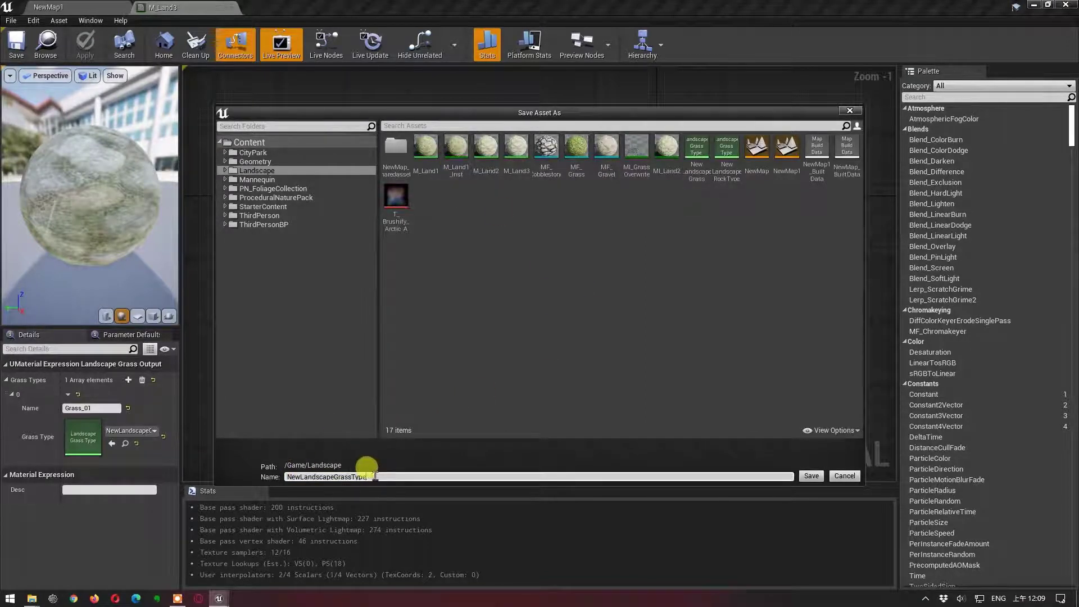
{"action": "left_click_drag", "start_coordinate": [375, 476], "coordinate": [280, 479]}
{"action": "type", "text": "Grass_01_"}
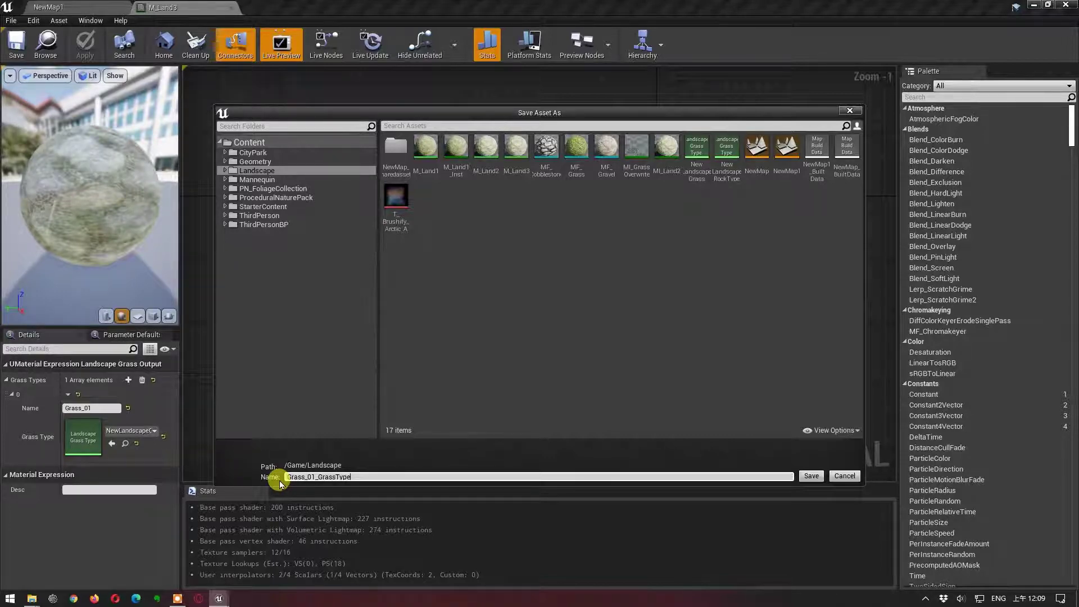
{"action": "key", "text": "Return"}
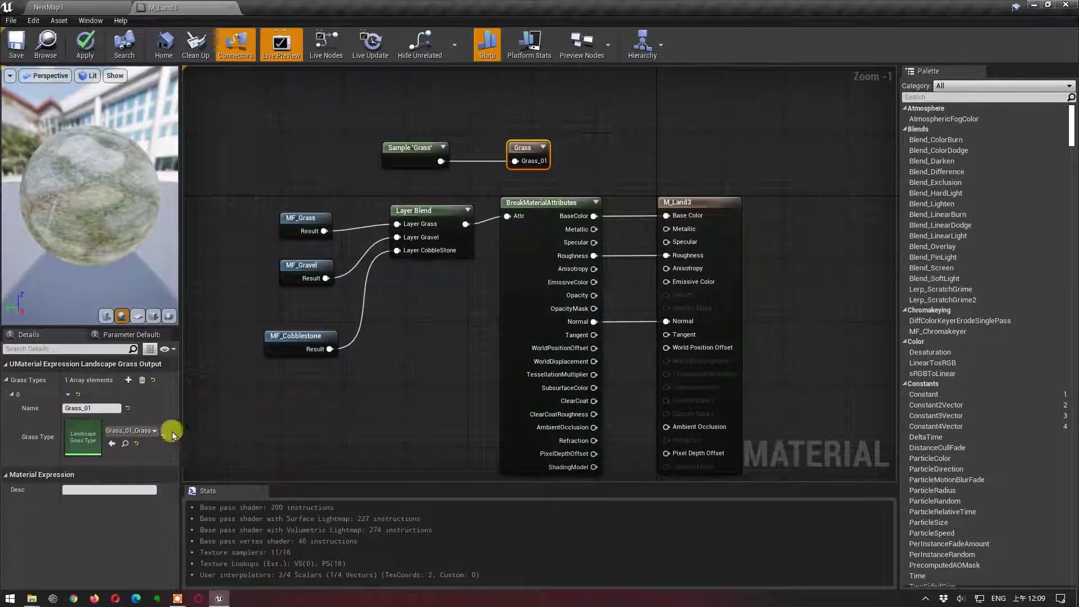
{"action": "left_click", "coordinate": [125, 445]}
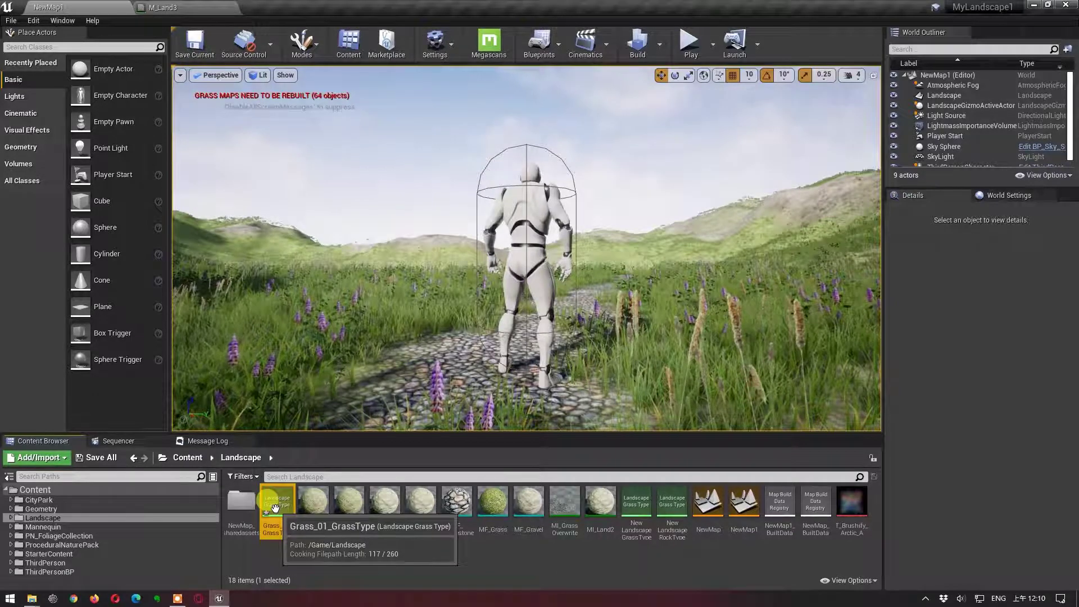
{"action": "double_click", "coordinate": [276, 508]}
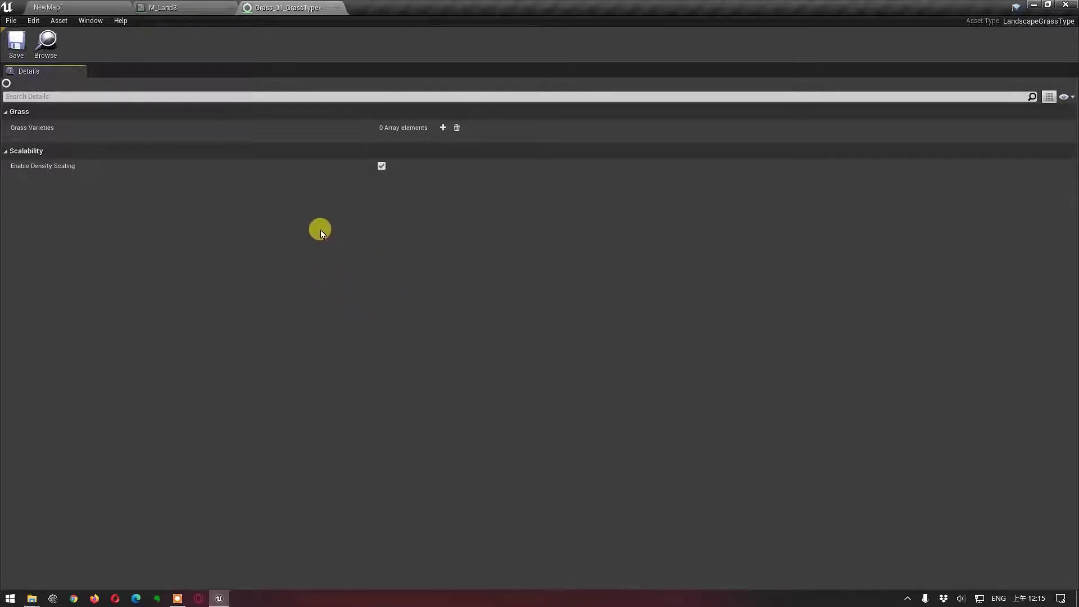
Add grass variety element 0 to Grass_01_GrassType and expand its settings.
{"action": "left_click", "coordinate": [443, 128]}
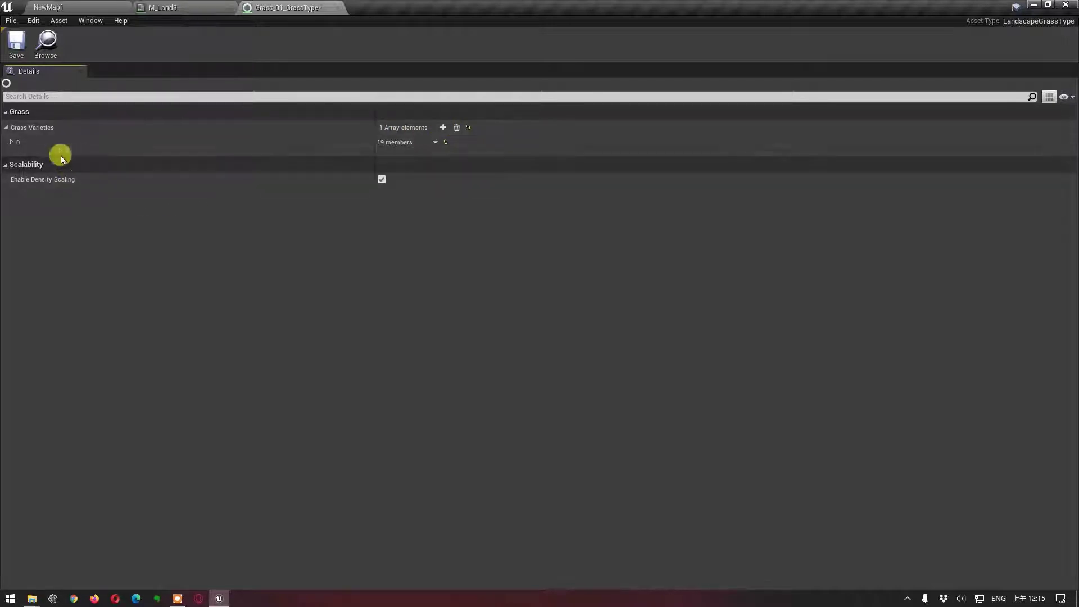
{"action": "left_click", "coordinate": [12, 143]}
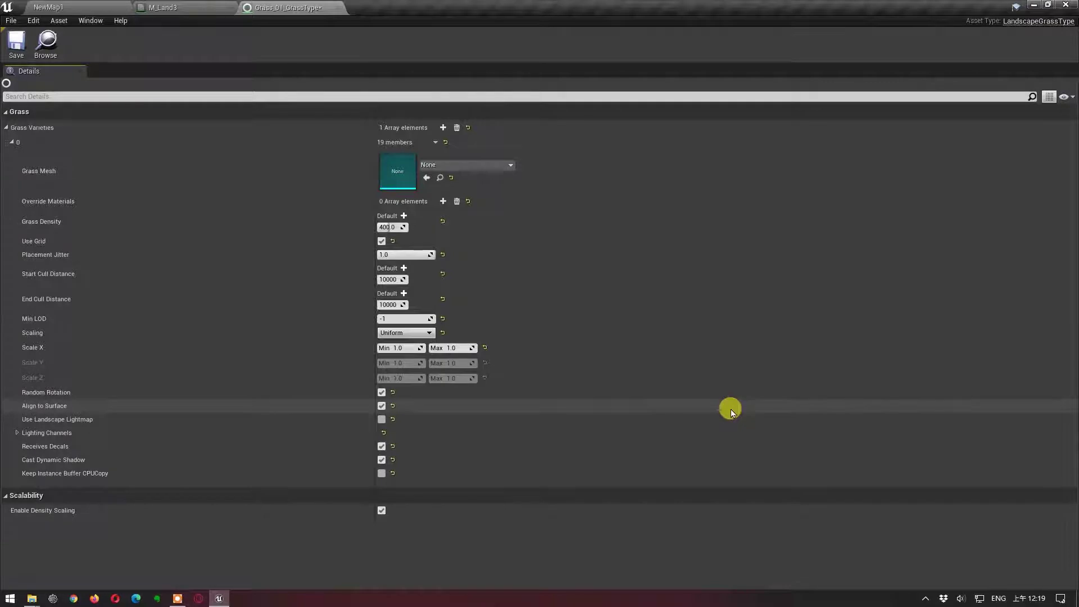
Set the variety's Grass Mesh to SM_Bush and save Grass_01_GrassType.
{"action": "left_click", "coordinate": [510, 167]}
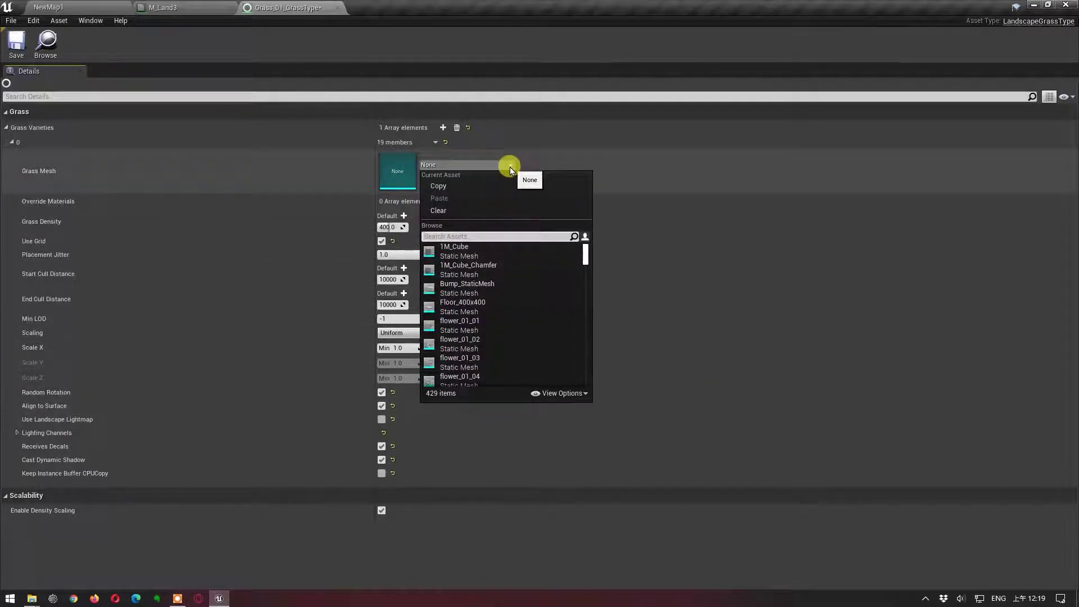
{"action": "type", "text": "SM"}
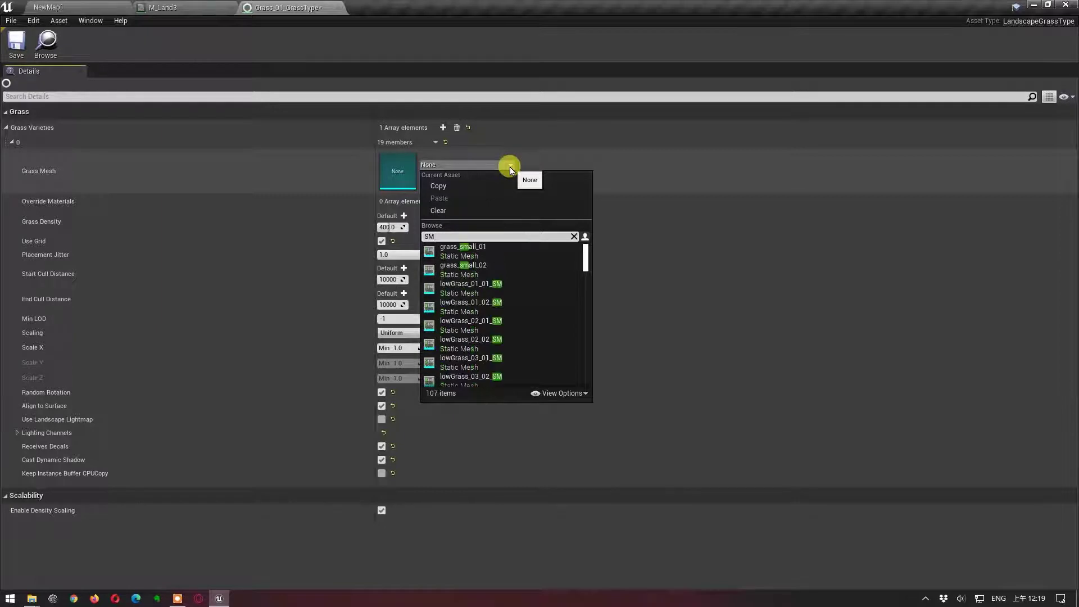
{"action": "type", "text": "_B"}
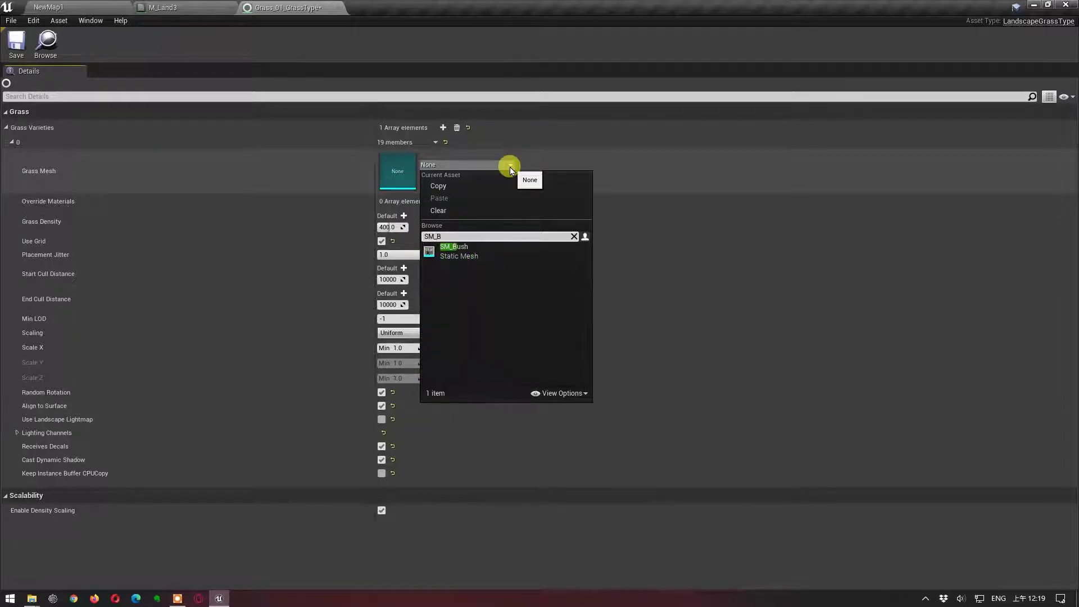
{"action": "left_click", "coordinate": [470, 251]}
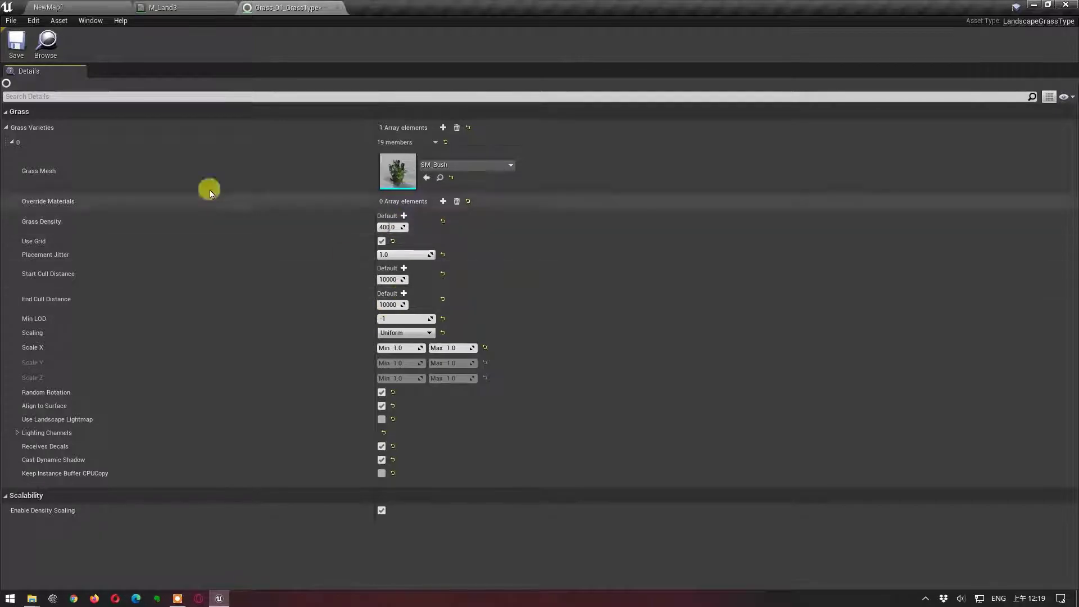
{"action": "left_click", "coordinate": [19, 54]}
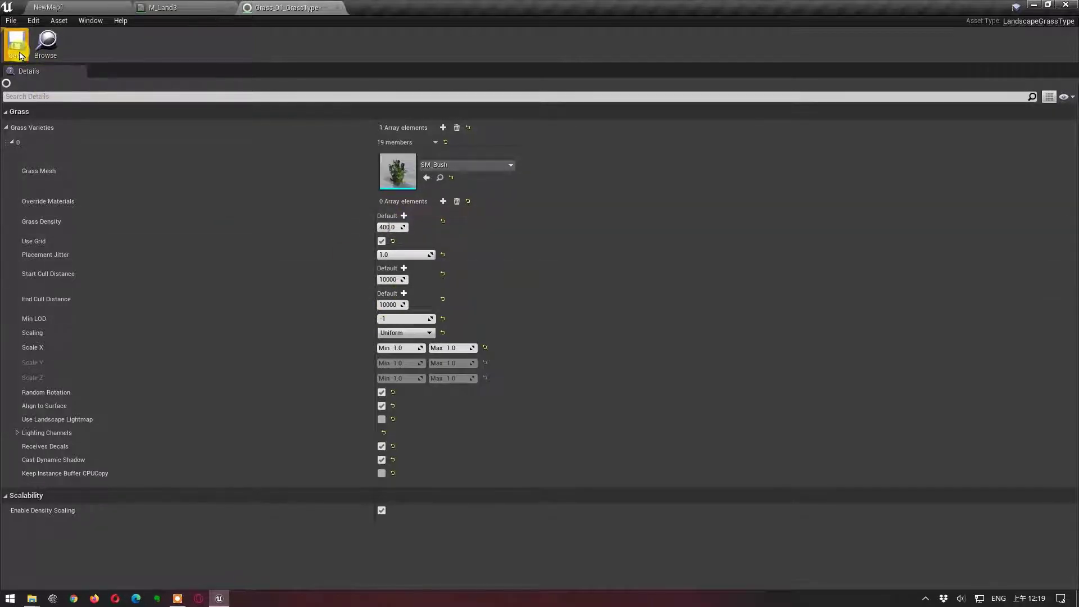
Save M_Land3, view the bush-covered NewMap1 landscape, then return to Grass_01_GrassType.
{"action": "left_click", "coordinate": [75, 10]}
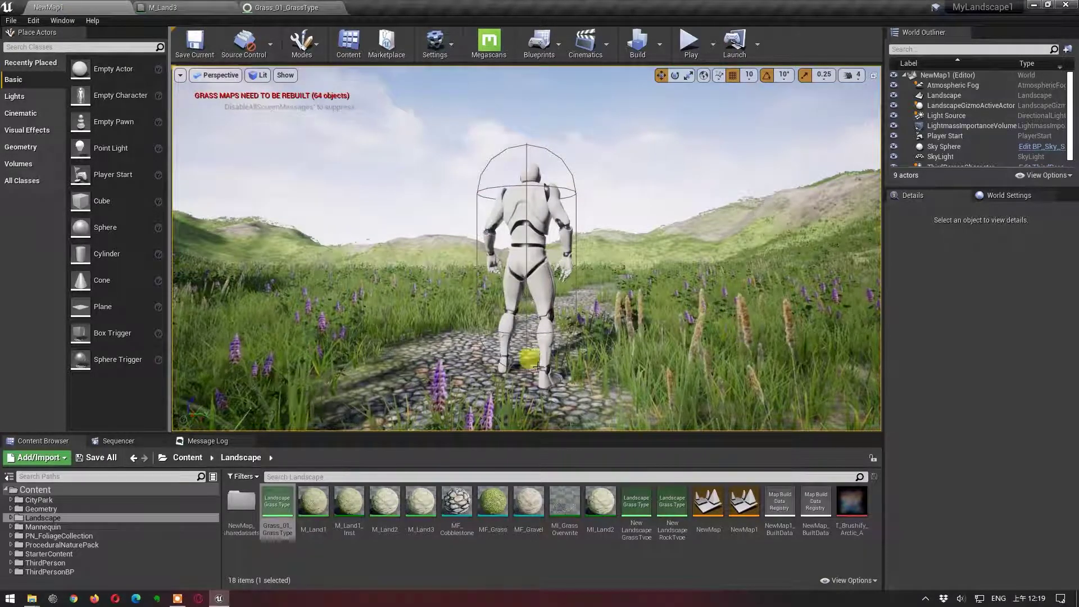
{"action": "left_click", "coordinate": [163, 8]}
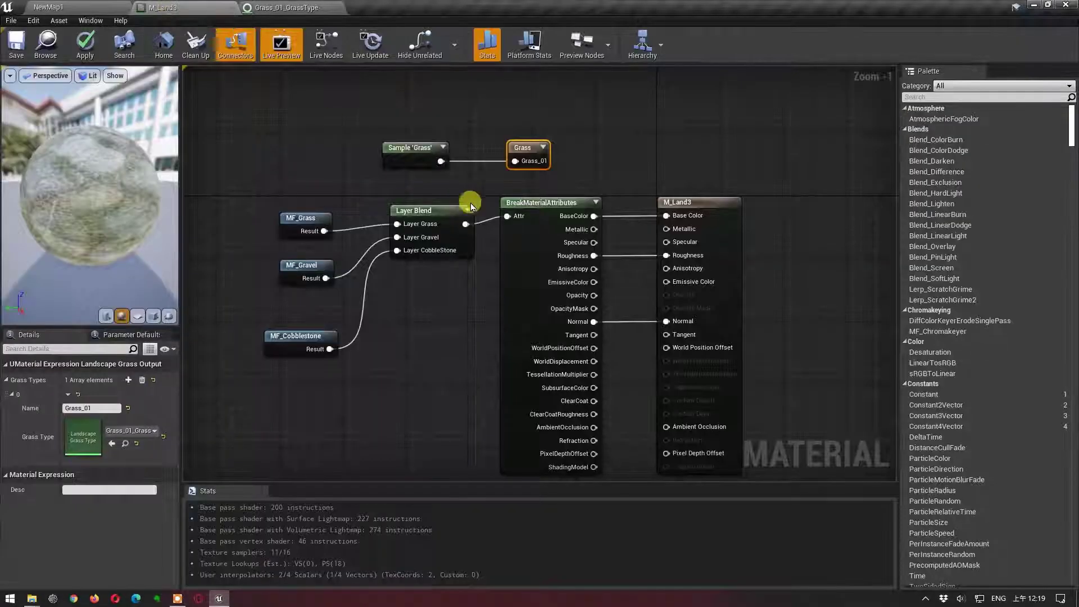
{"action": "left_click", "coordinate": [16, 53]}
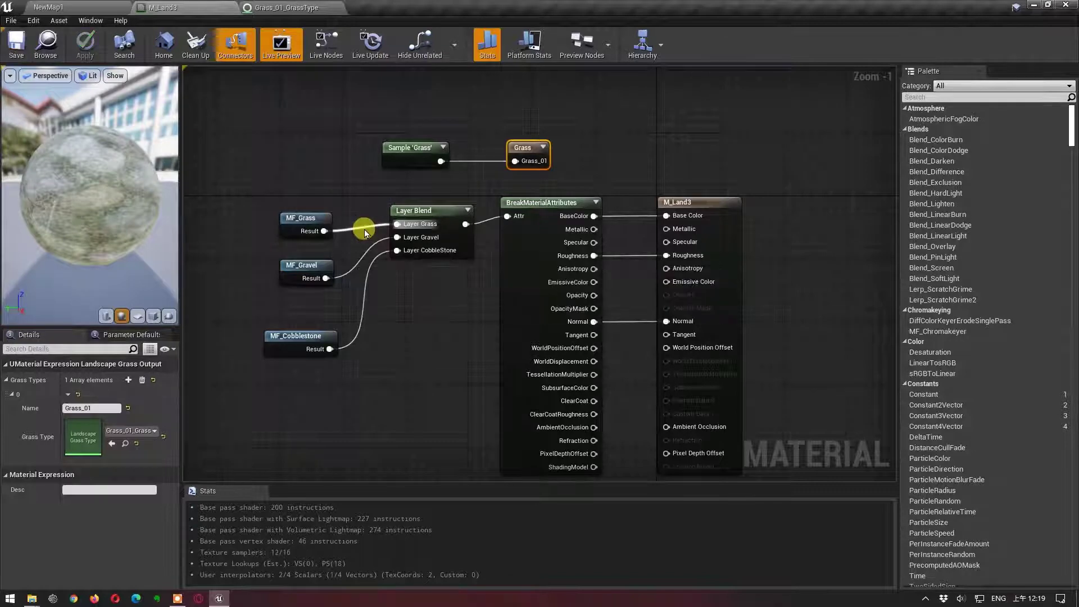
{"action": "left_click", "coordinate": [90, 9]}
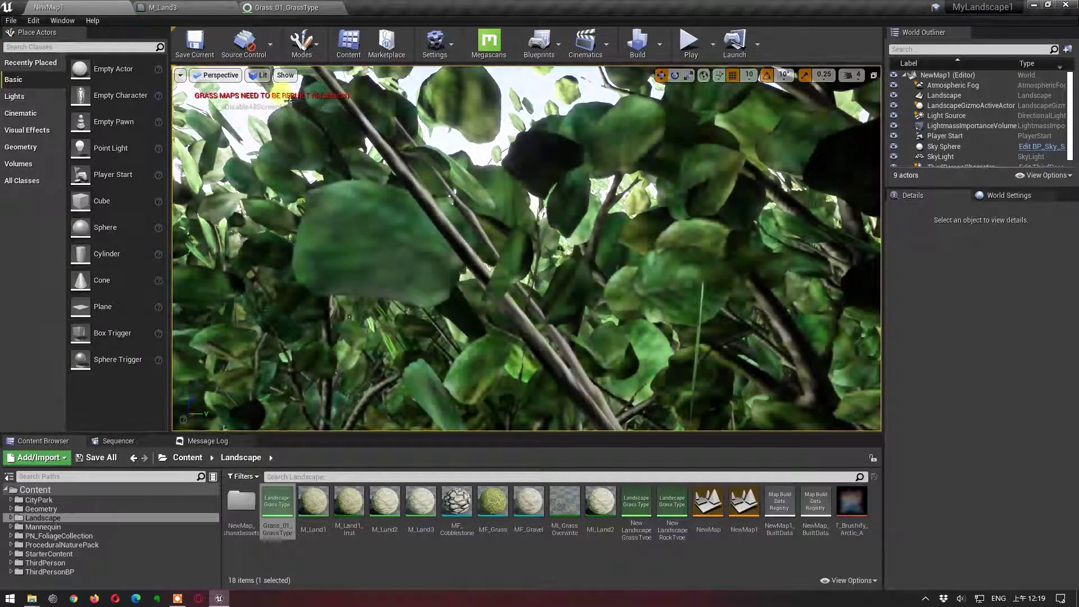
{"action": "mouse_move", "coordinate": [511, 243]}
{"action": "left_mouse_down"}
{"action": "mouse_move", "coordinate": [507, 279]}
{"action": "mouse_move", "coordinate": [480, 259]}
{"action": "mouse_move", "coordinate": [462, 148]}
{"action": "left_mouse_up"}
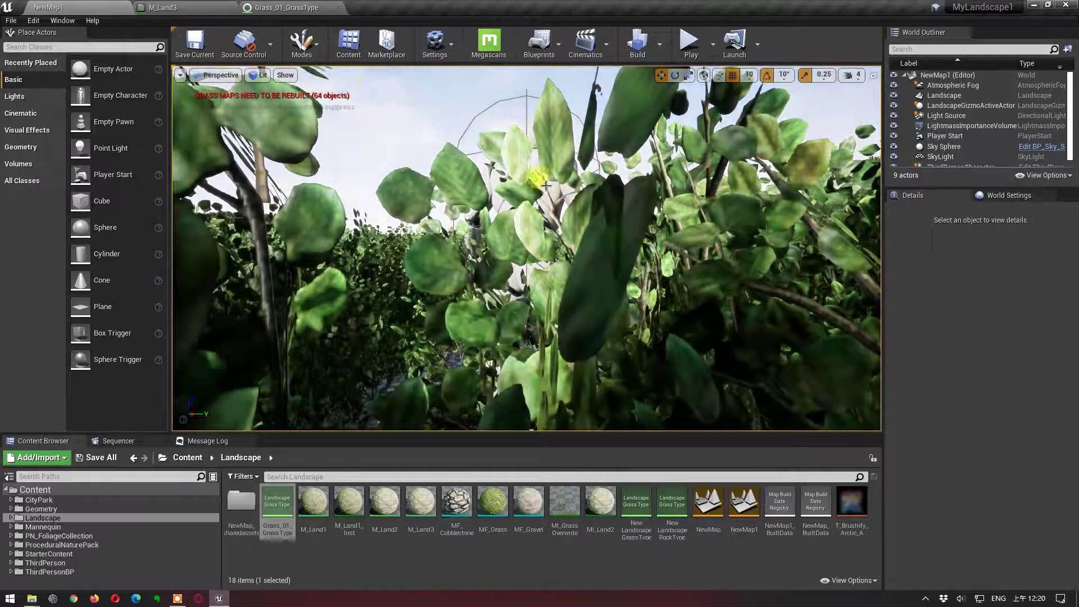
{"action": "left_click", "coordinate": [289, 8]}
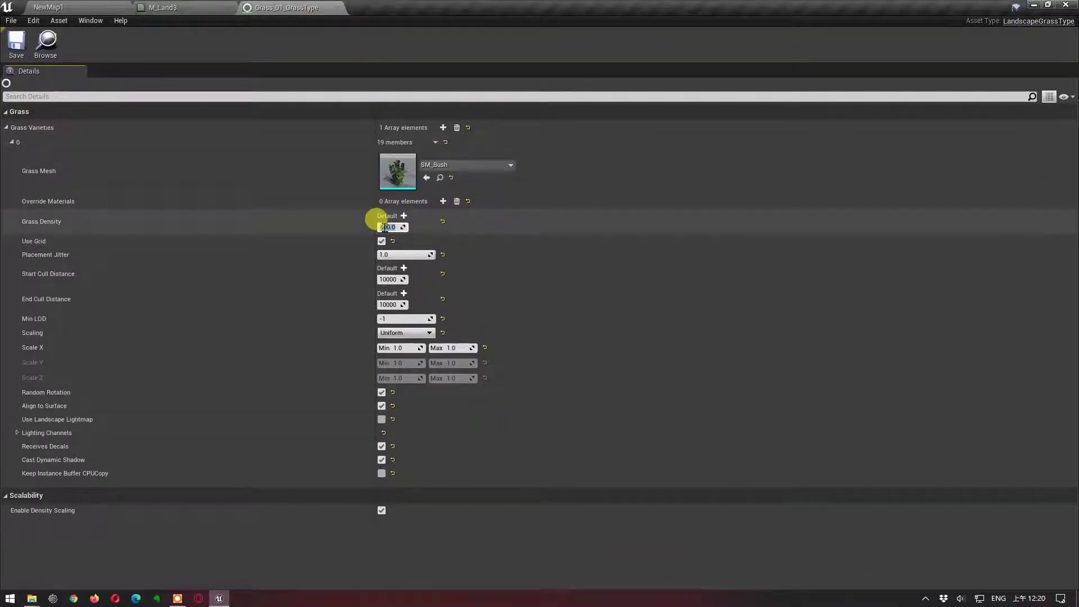
Lower the bush Grass Density to 20, comparing the bushes in the NewMap1 viewport.
{"action": "key", "text": "BackSpace"}
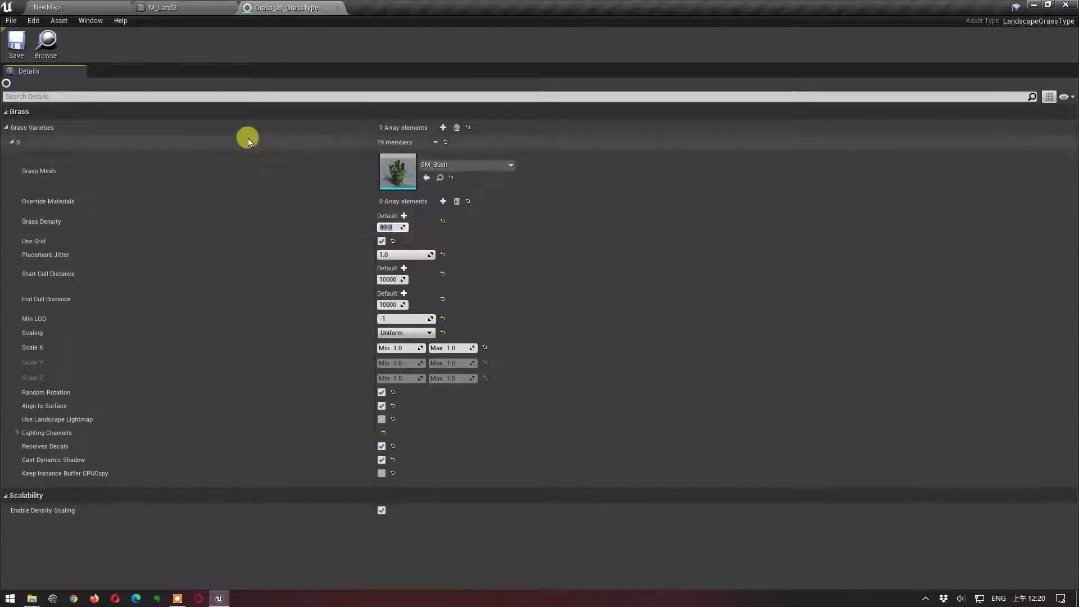
{"action": "left_click", "coordinate": [95, 7]}
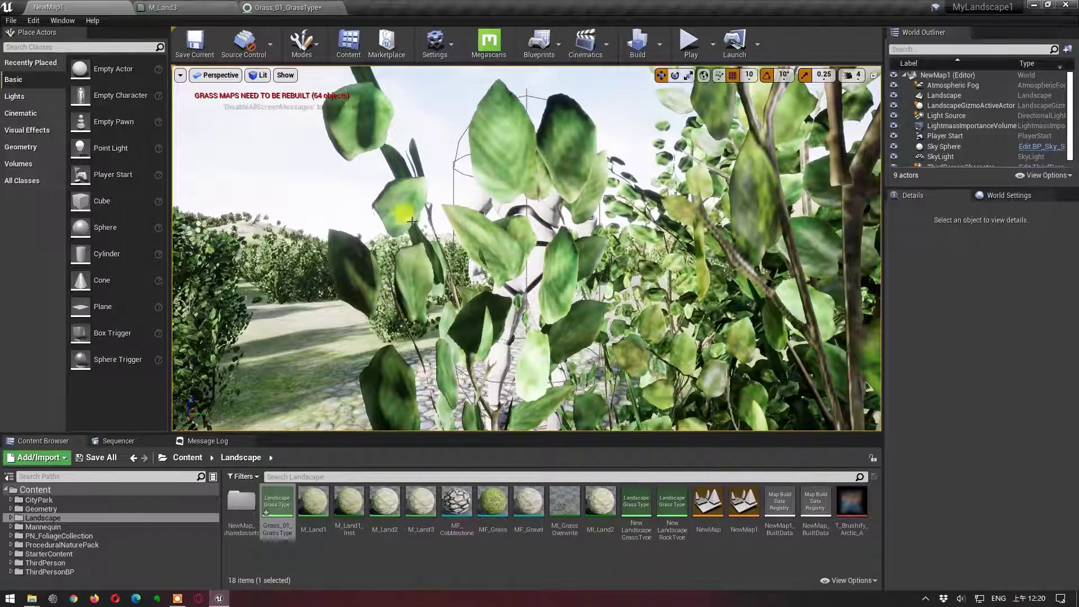
{"action": "left_click", "coordinate": [285, 8]}
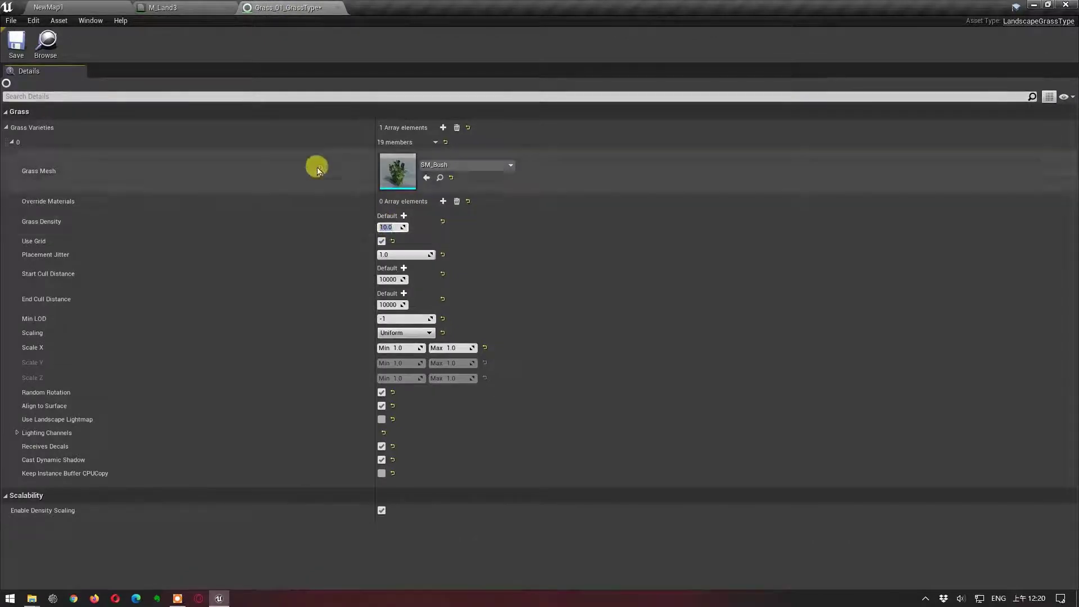
{"action": "left_click", "coordinate": [92, 8]}
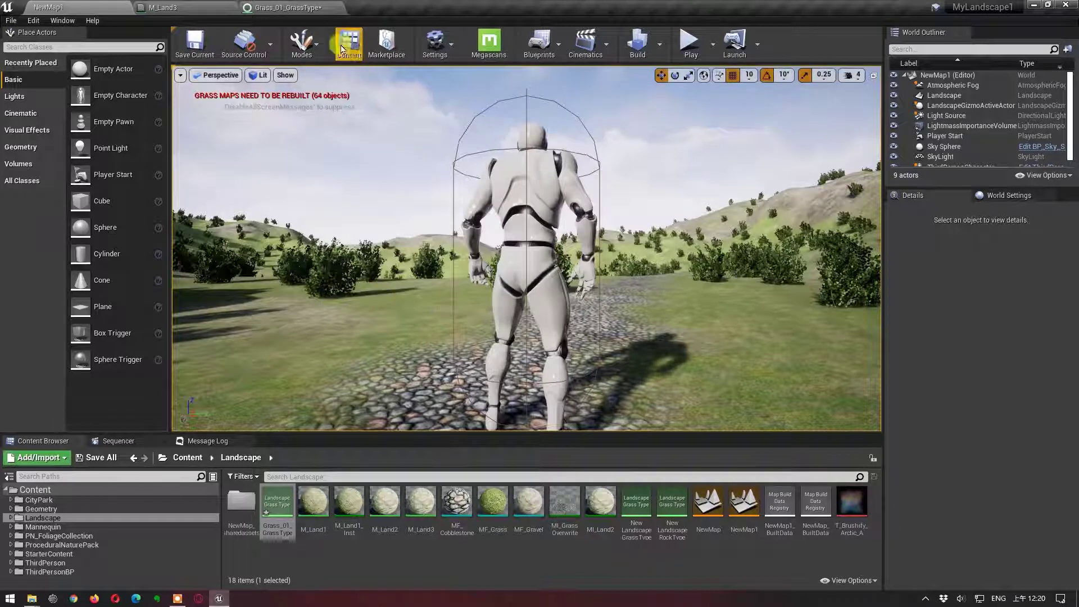
{"action": "left_click", "coordinate": [304, 11]}
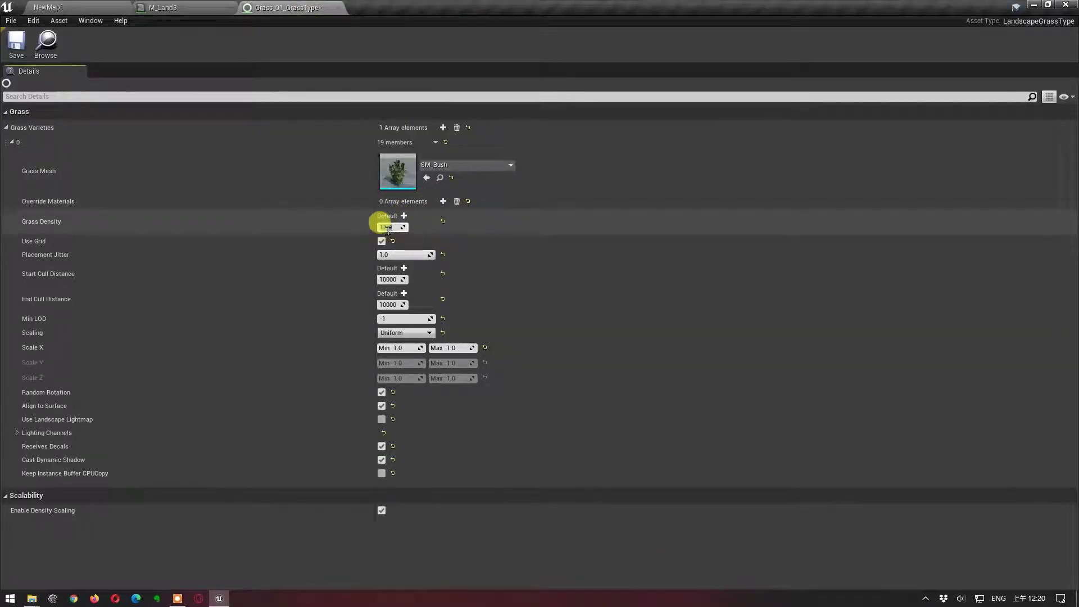
{"action": "type", "text": "10"}
{"action": "key", "text": "Return"}
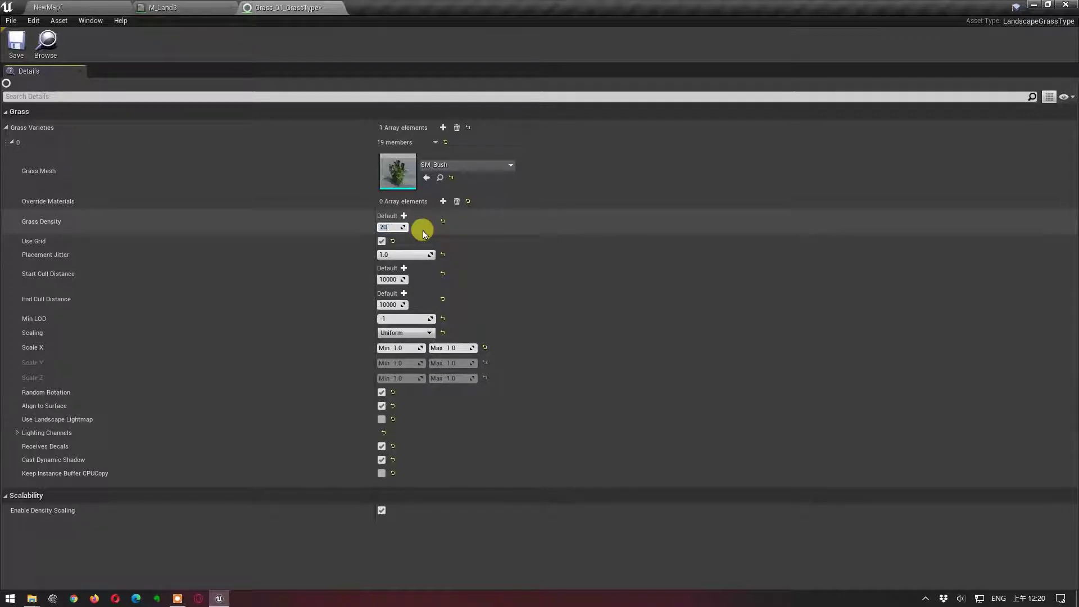
Check the sparser bushes from a raised overview camera in the NewMap1 level.
{"action": "left_click", "coordinate": [85, 7]}
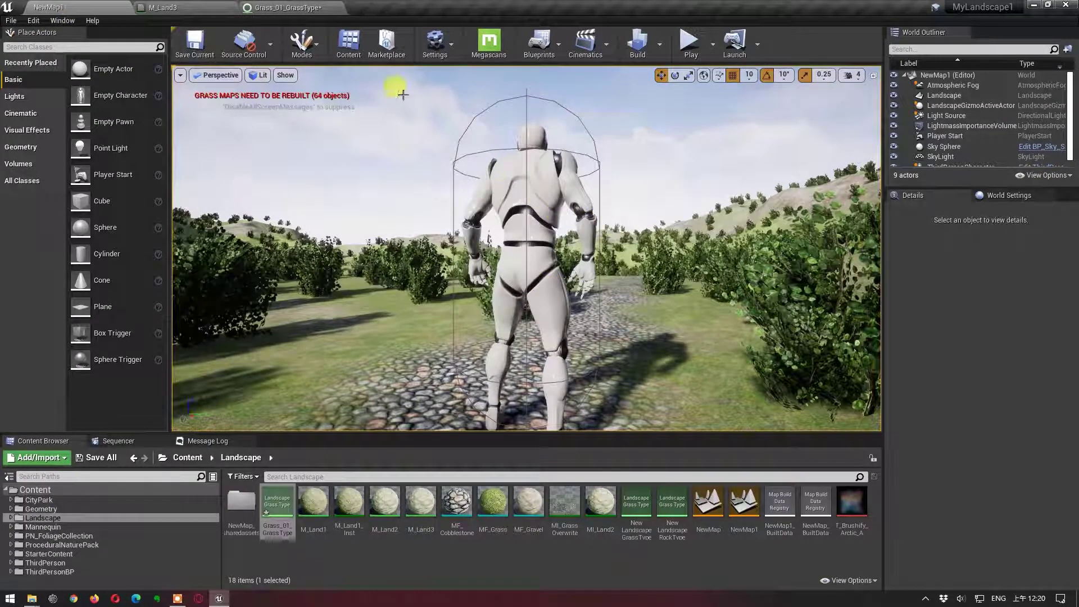
{"action": "left_click", "coordinate": [295, 7]}
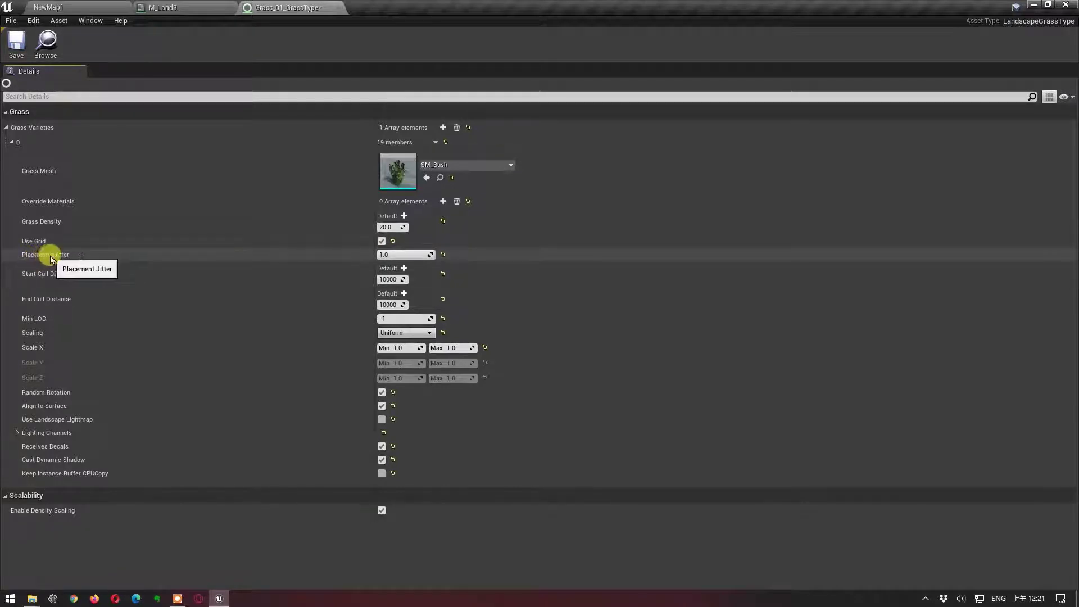
{"action": "left_click", "coordinate": [400, 256]}
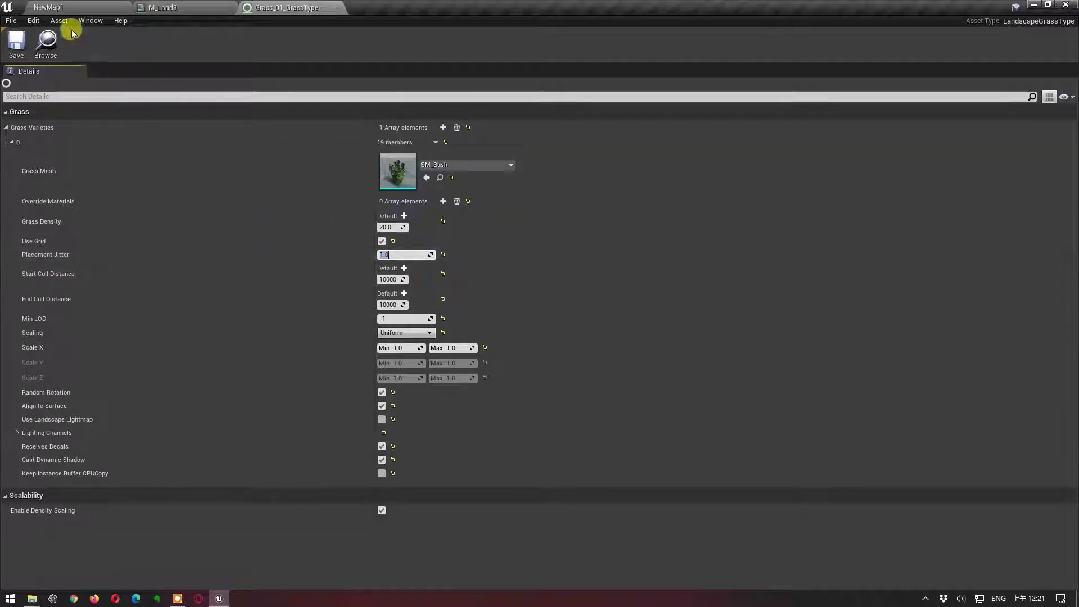
{"action": "left_click", "coordinate": [72, 8]}
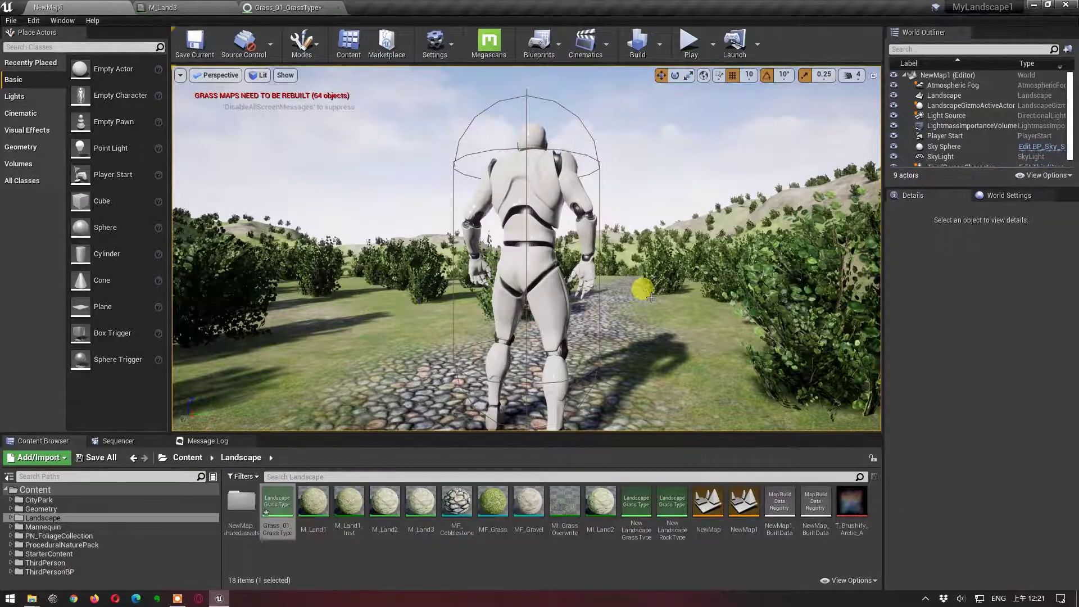
{"action": "mouse_move", "coordinate": [652, 297]}
{"action": "right_mouse_down"}
{"action": "mouse_move", "coordinate": [654, 256]}
{"action": "mouse_move", "coordinate": [568, 177]}
{"action": "right_mouse_up"}
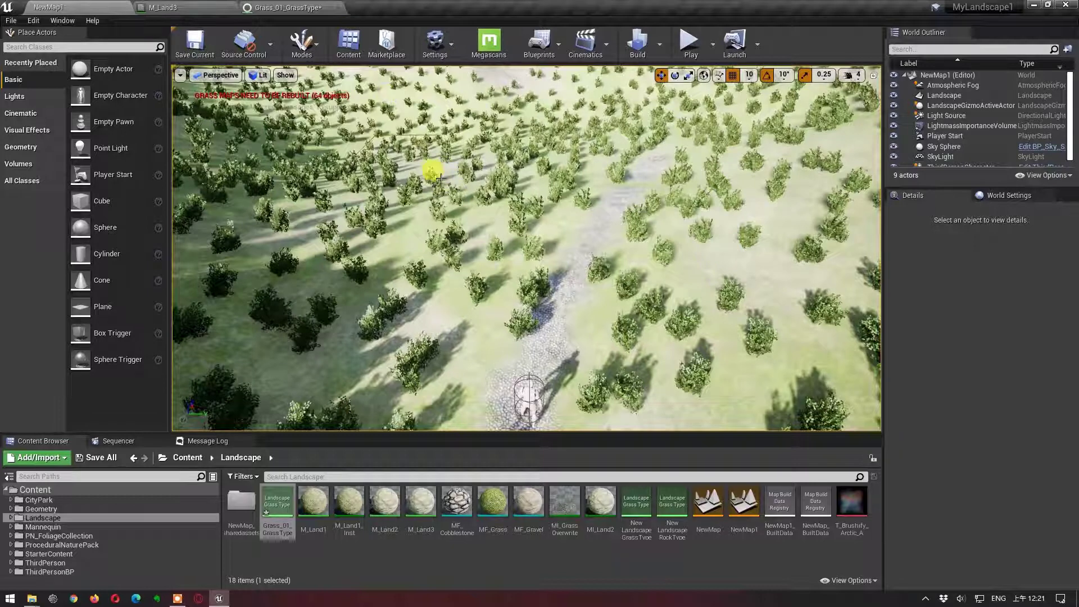
Float the Grass_01_GrassType editor beside the level and try Placement Jitter 0 for grid-aligned bushes.
{"action": "left_click", "coordinate": [298, 8]}
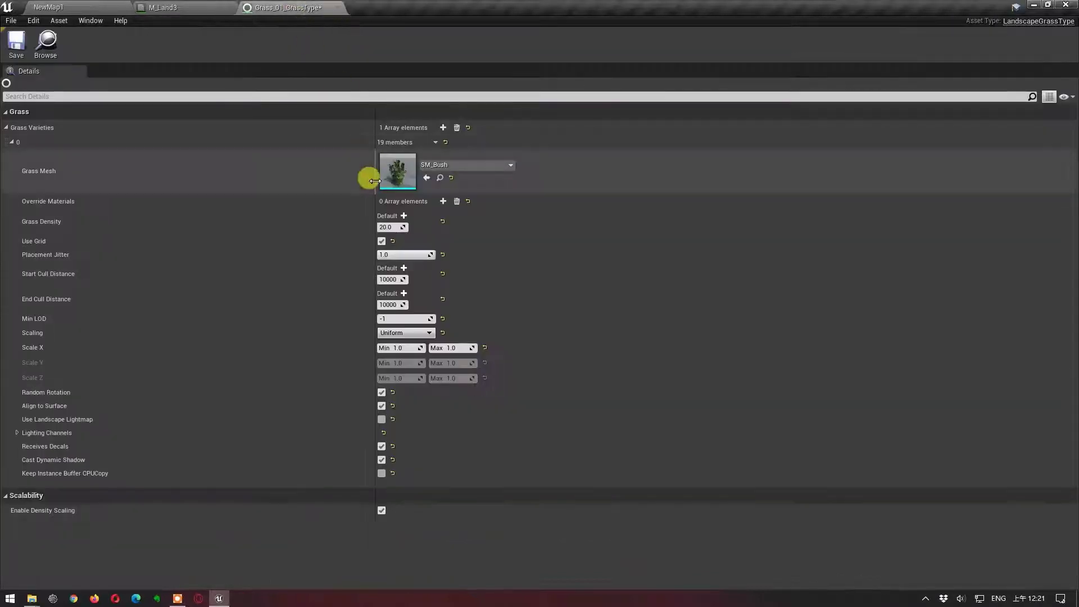
{"action": "left_click", "coordinate": [388, 255]}
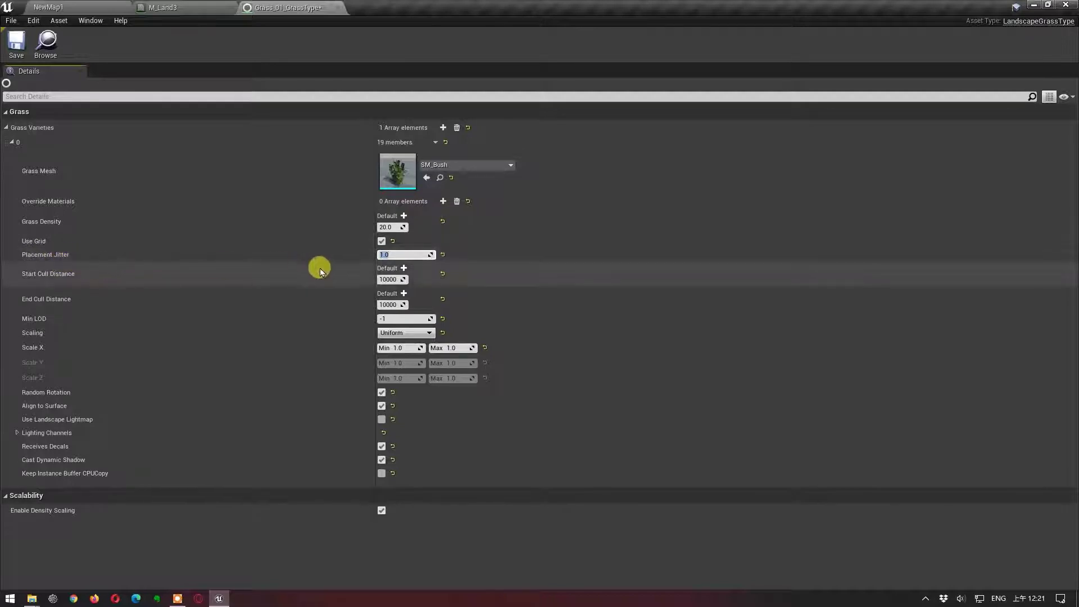
{"action": "left_click_drag", "start_coordinate": [287, 7], "coordinate": [652, 163]}
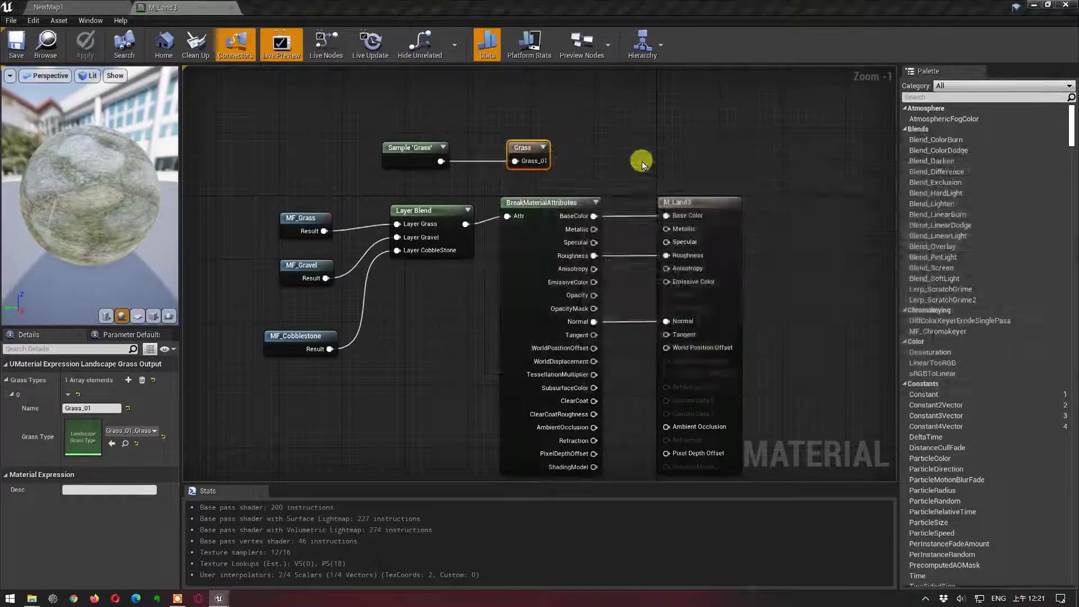
{"action": "left_click", "coordinate": [79, 9]}
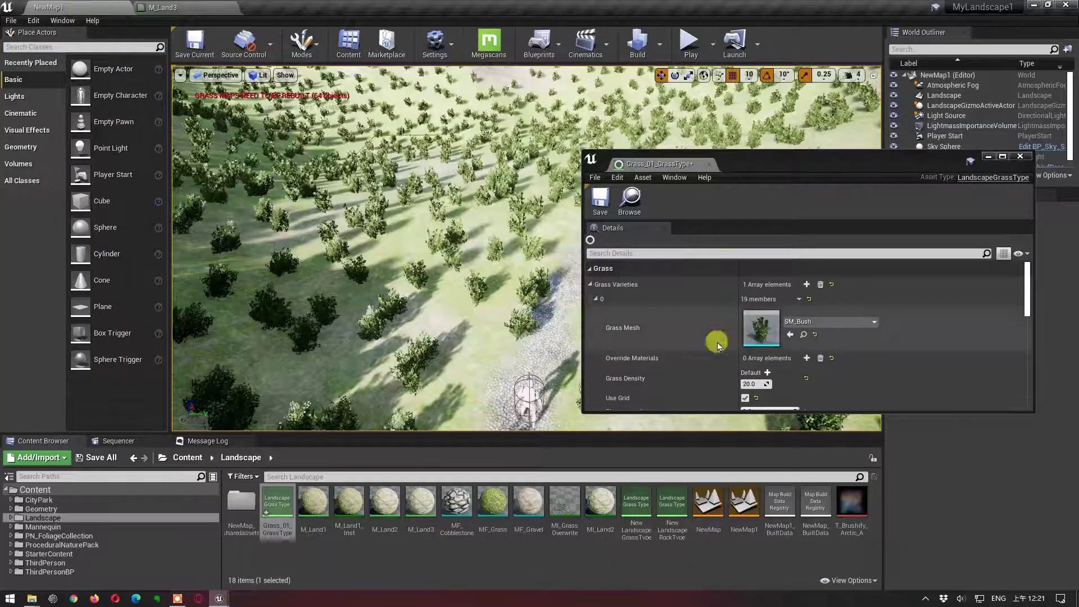
{"action": "scroll", "coordinate": [856, 366], "scroll_direction": "down", "scroll_amount": 3}
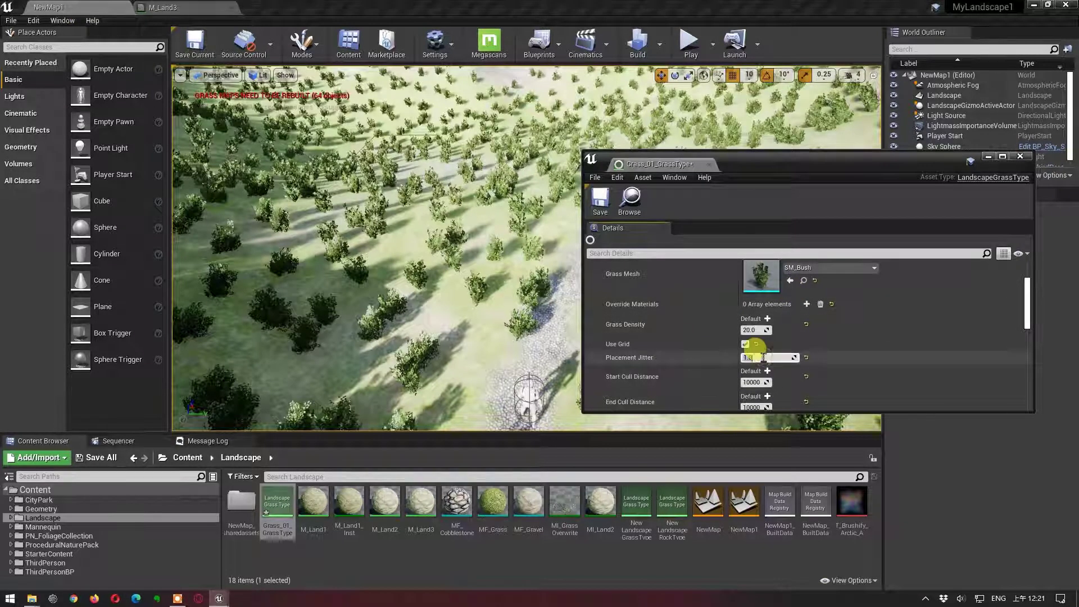
{"action": "type", "text": "0"}
{"action": "key", "text": "Return"}
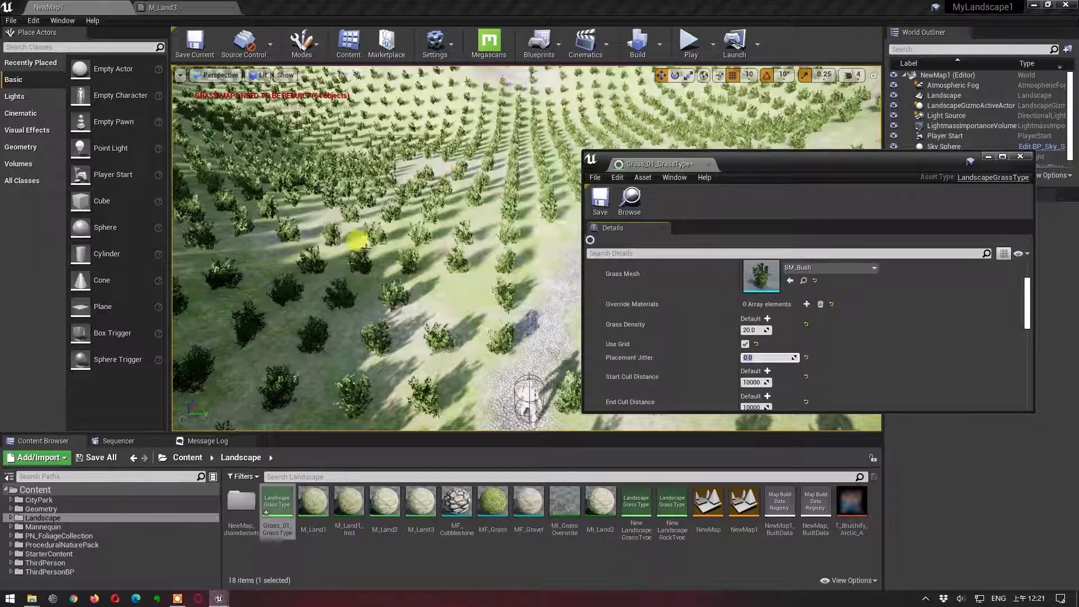
{"action": "mouse_move", "coordinate": [783, 164]}
{"action": "left_mouse_down"}
{"action": "mouse_move", "coordinate": [817, 166]}
{"action": "mouse_move", "coordinate": [832, 149]}
{"action": "left_mouse_up"}
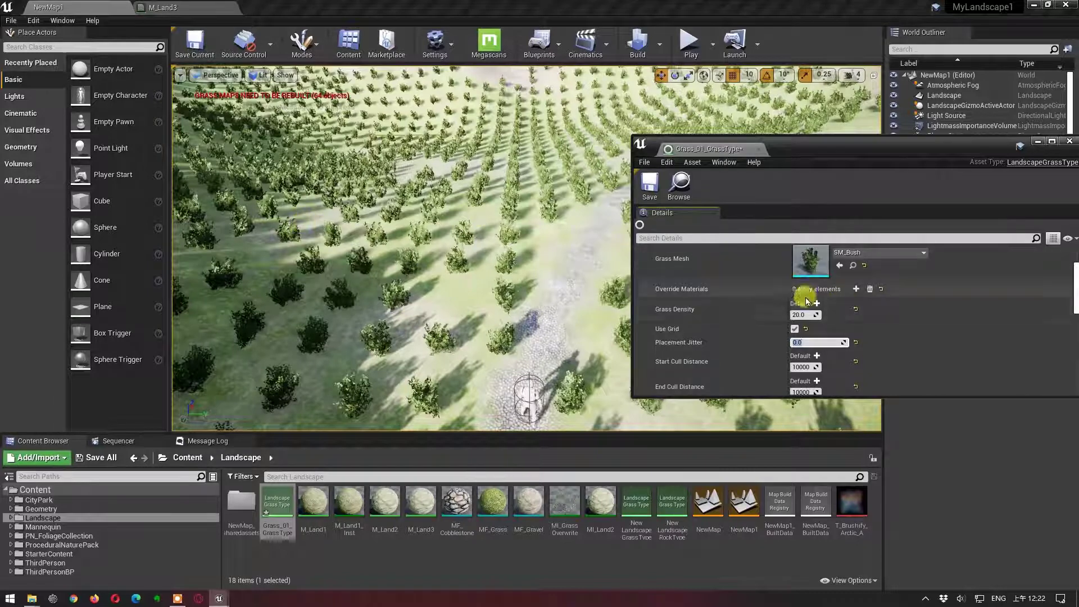
Raise Placement Jitter to 0.5, then to 1.0, so bushes scatter irregularly.
{"action": "left_click", "coordinate": [810, 343]}
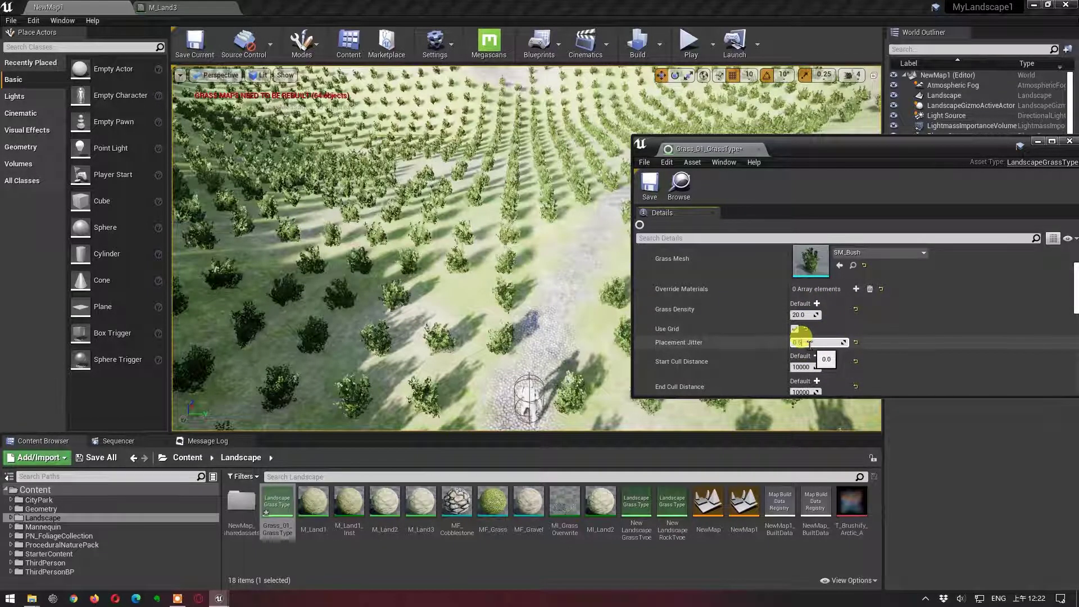
{"action": "key", "text": "Return"}
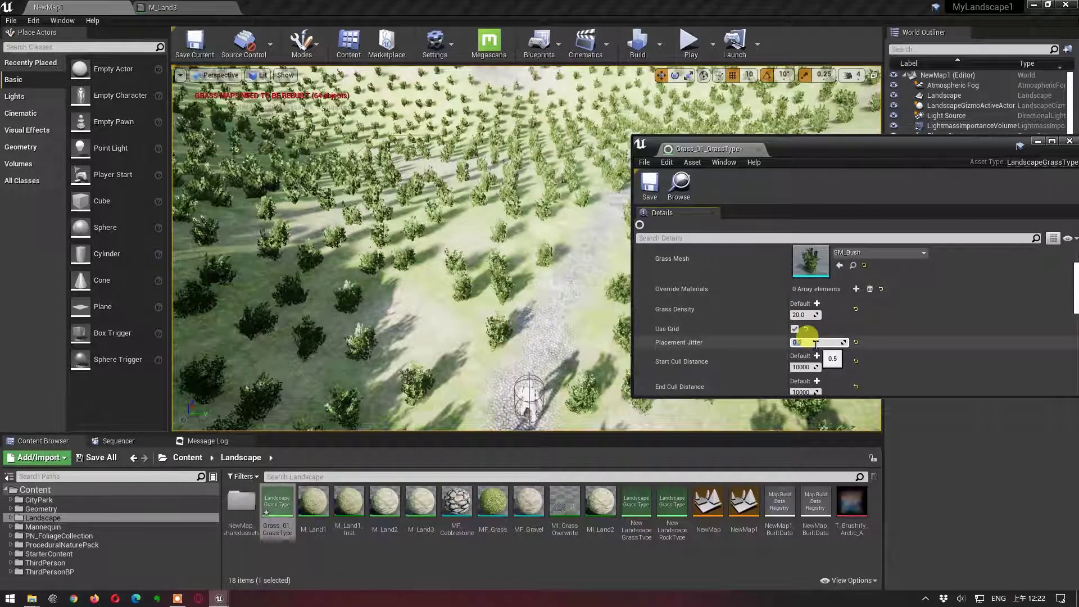
{"action": "type", "text": "1"}
{"action": "key", "text": "Return"}
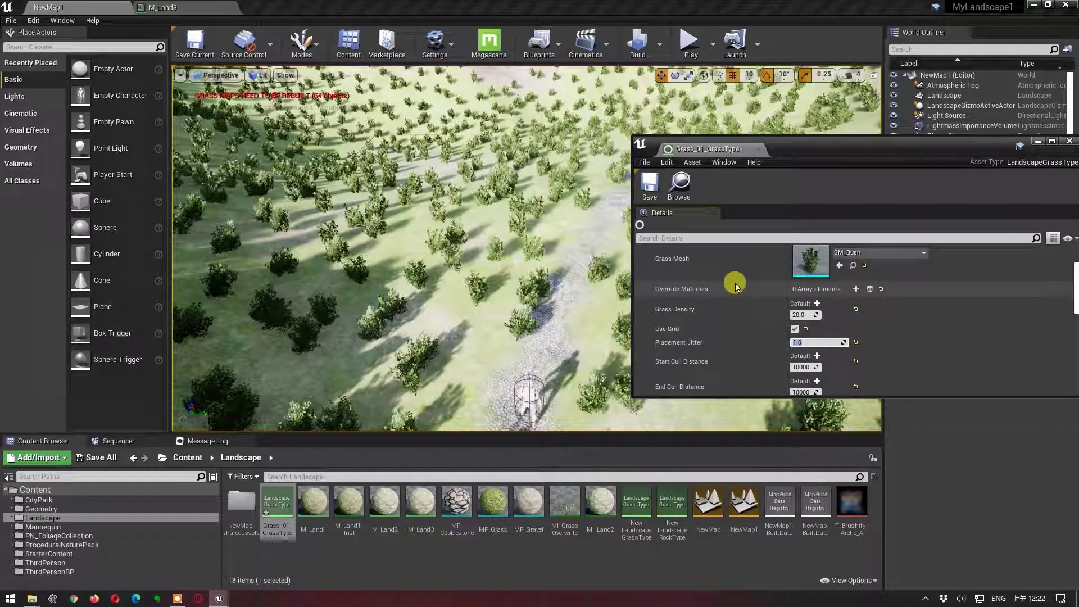
Keep Scaling on Uniform and set bush Scale X Min to 0.5 and Max to 1.5.
{"action": "scroll", "coordinate": [887, 325], "scroll_direction": "down", "scroll_amount": 2}
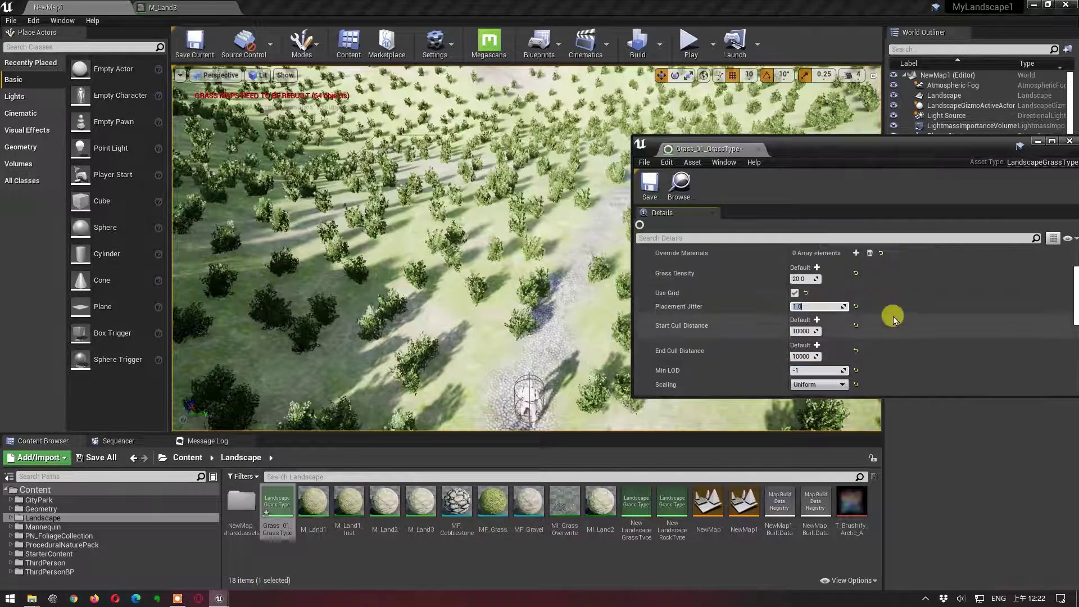
{"action": "scroll", "coordinate": [892, 313], "scroll_direction": "down", "scroll_amount": 2}
{"action": "scroll", "coordinate": [894, 319], "scroll_direction": "up", "scroll_amount": 1}
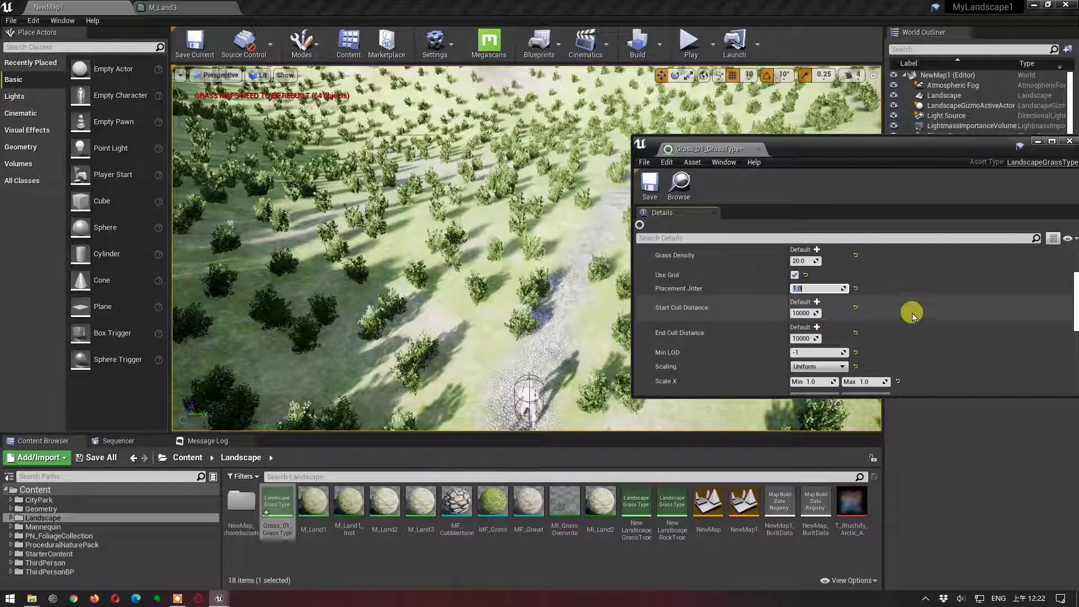
{"action": "scroll", "coordinate": [913, 316], "scroll_direction": "down", "scroll_amount": 1}
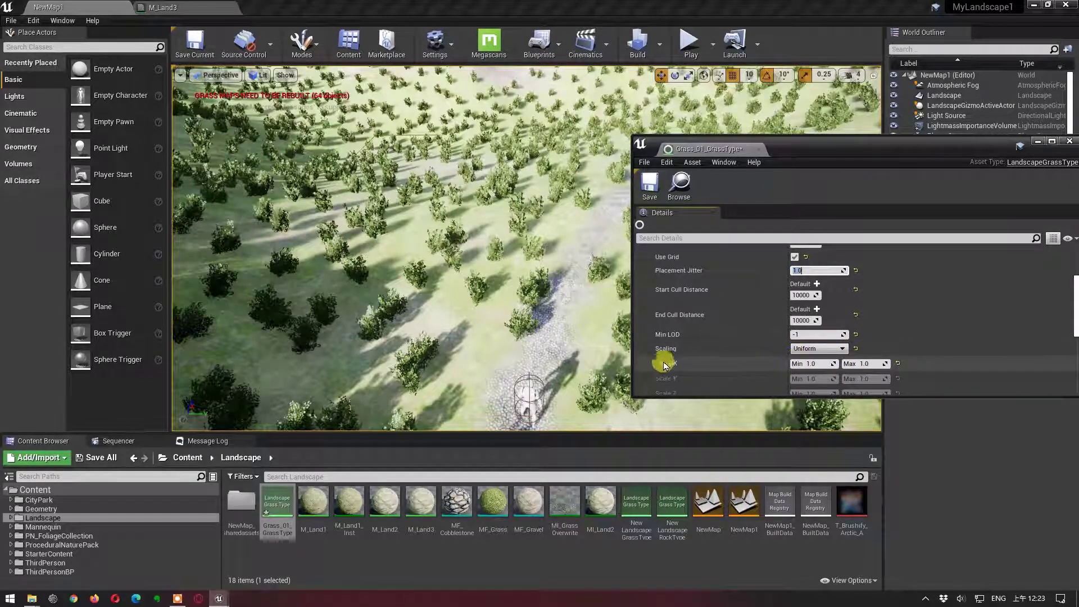
{"action": "scroll", "coordinate": [686, 367], "scroll_direction": "down", "scroll_amount": 1}
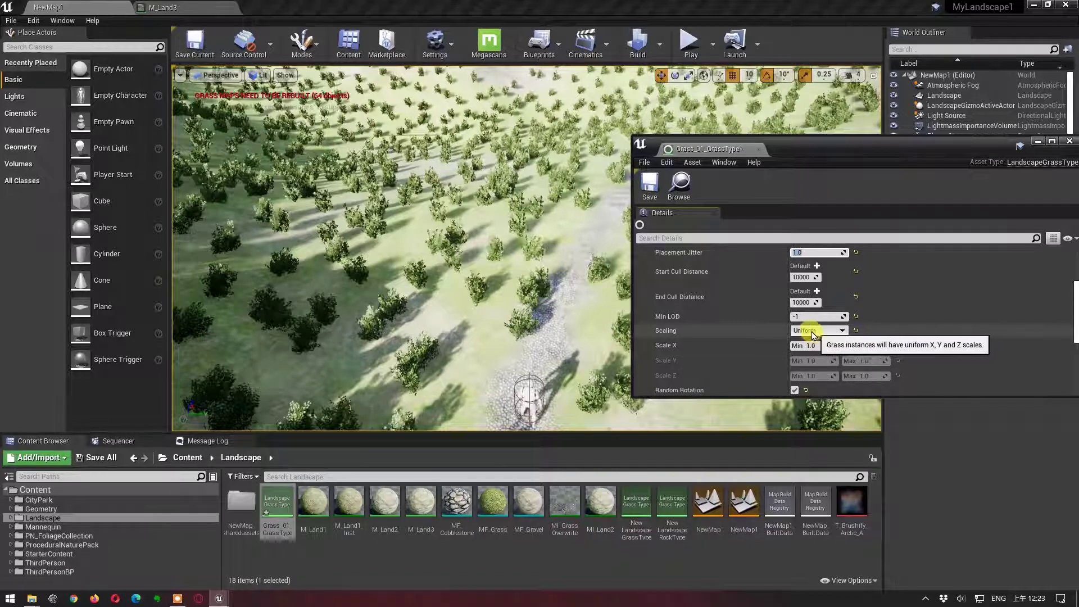
{"action": "left_click", "coordinate": [842, 333]}
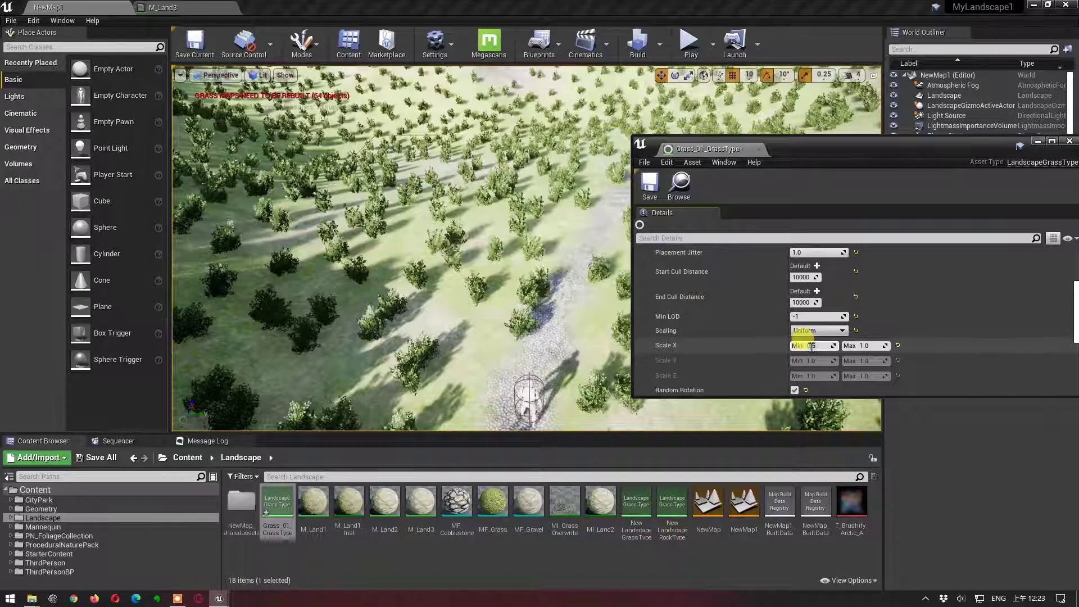
{"action": "key", "text": "Return"}
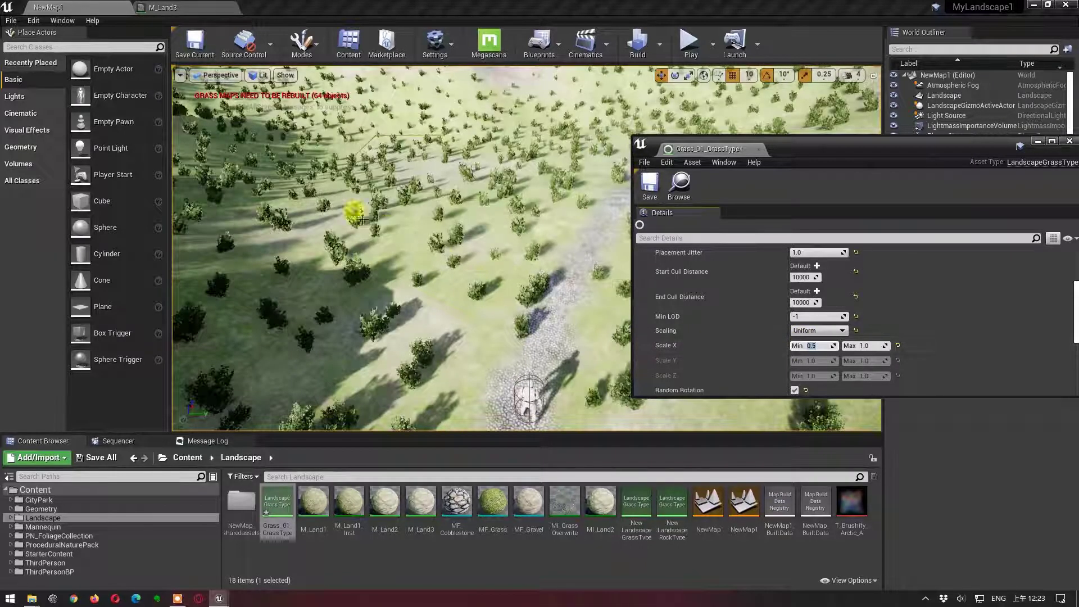
{"action": "left_click", "coordinate": [864, 346]}
{"action": "type", "text": "1.5"}
{"action": "key", "text": "Return"}
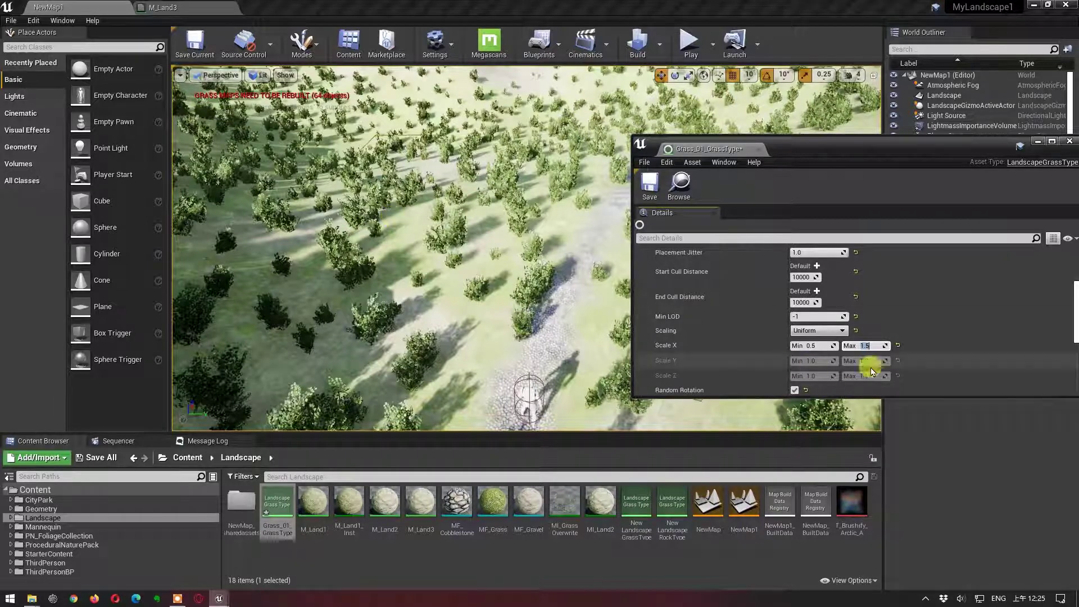
{"action": "scroll", "coordinate": [970, 340], "scroll_direction": "down", "scroll_amount": 2}
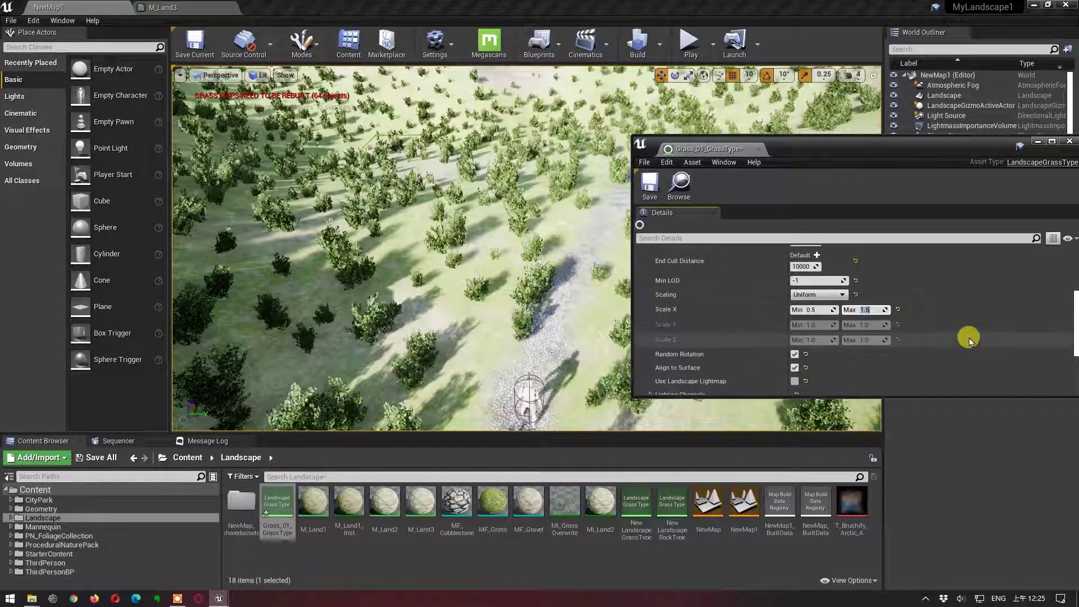
{"action": "scroll", "coordinate": [970, 339], "scroll_direction": "down", "scroll_amount": 1}
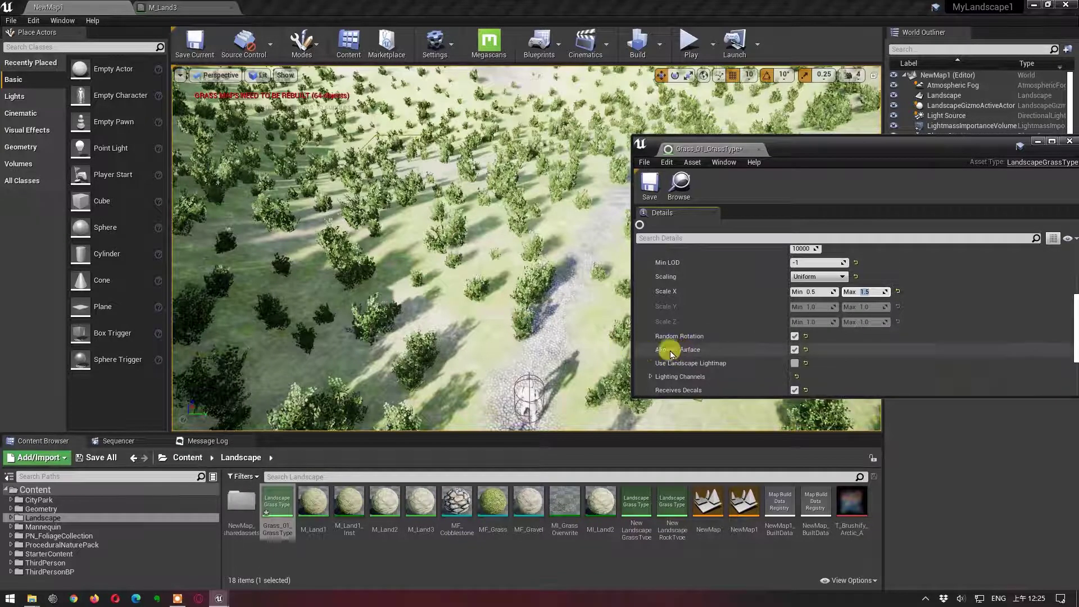
Play-test and stop the level, then lower the grass type window and frame the character from behind.
{"action": "left_click", "coordinate": [689, 45]}
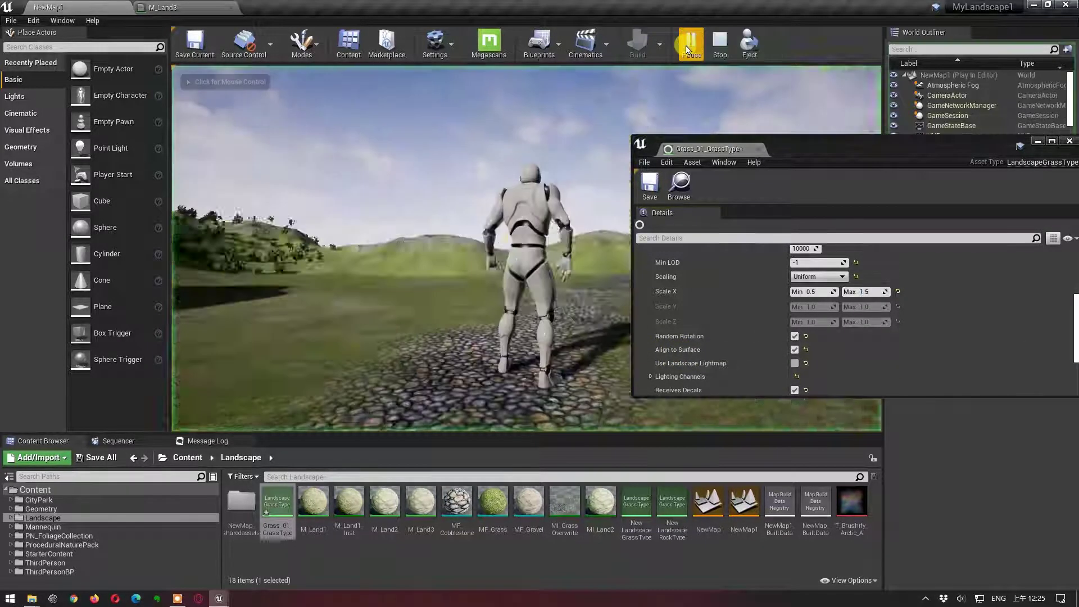
{"action": "left_click", "coordinate": [720, 42]}
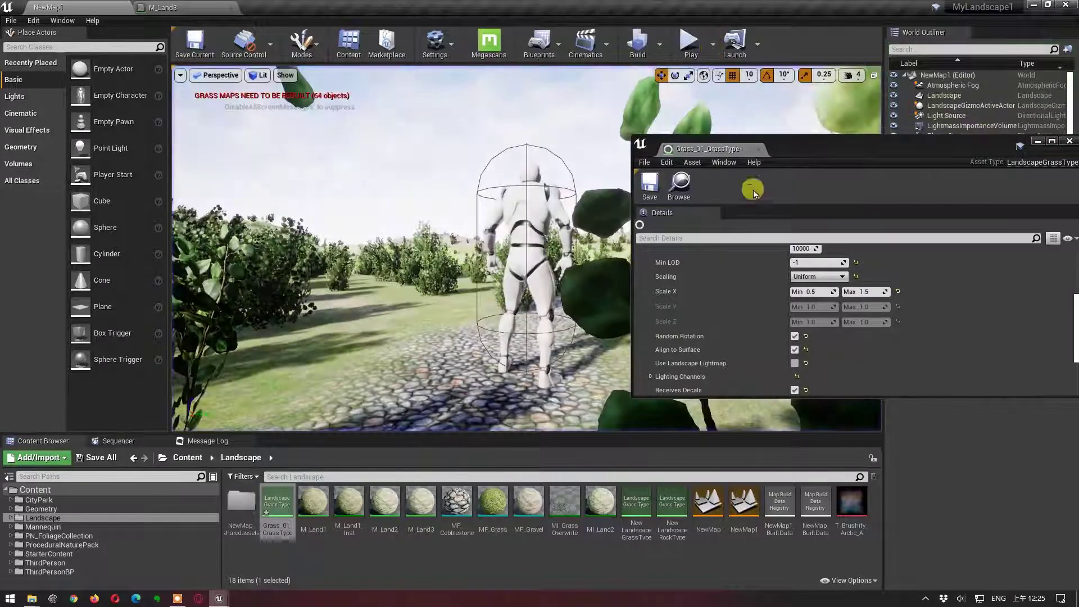
{"action": "left_click_drag", "start_coordinate": [808, 153], "coordinate": [791, 347]}
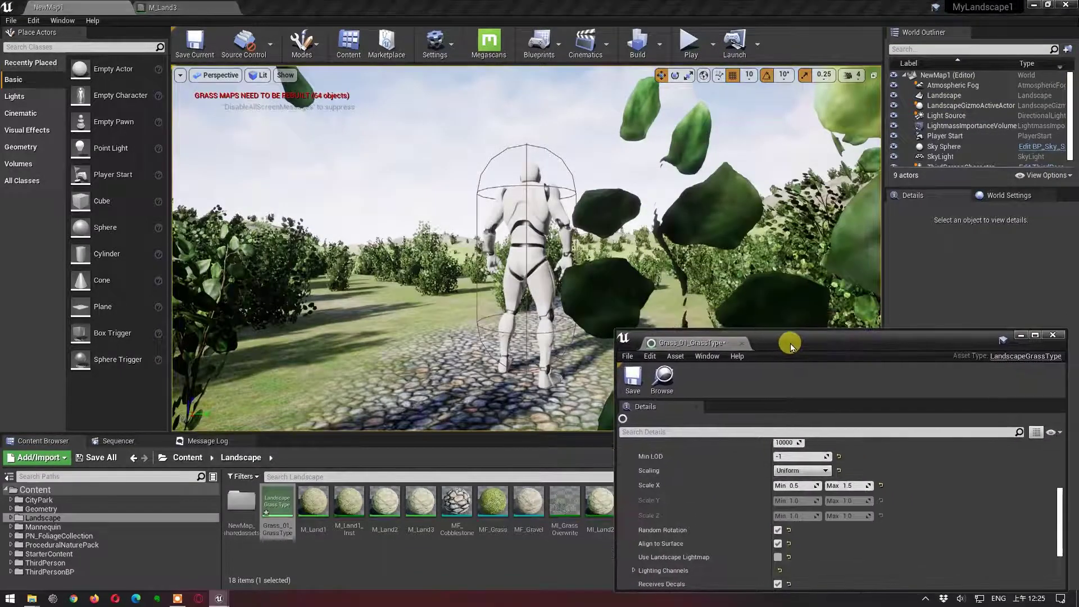
{"action": "left_click_drag", "start_coordinate": [634, 283], "coordinate": [641, 293]}
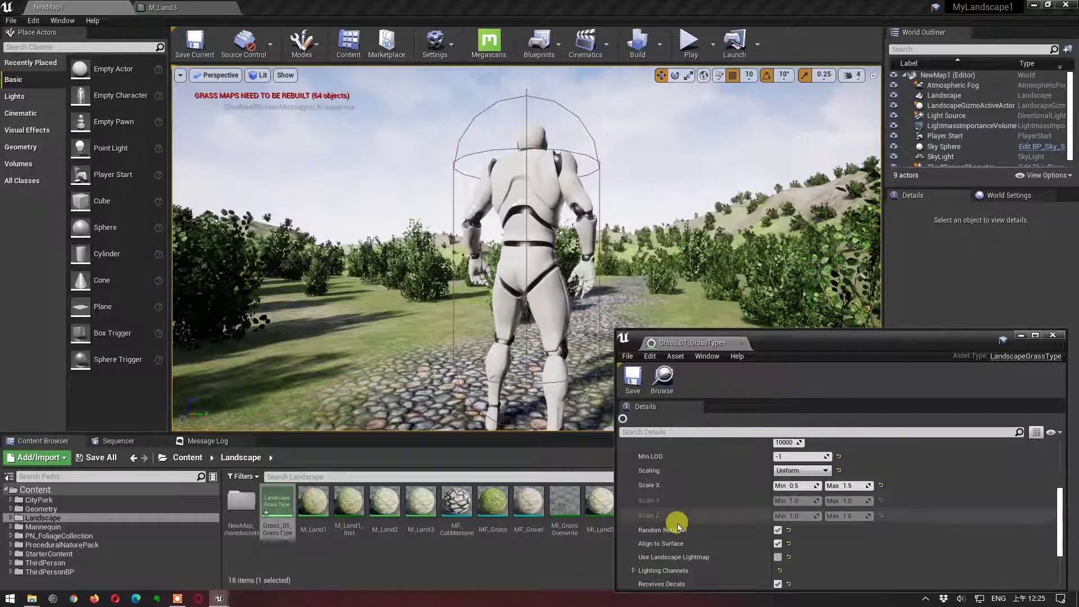
{"action": "left_click", "coordinate": [778, 544]}
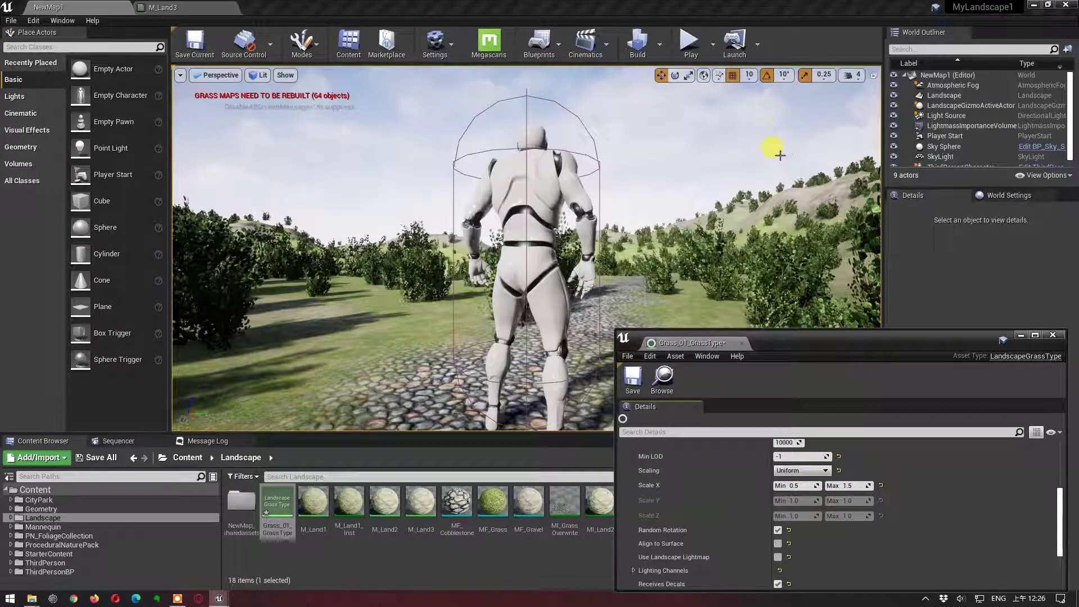
{"action": "left_click", "coordinate": [778, 545]}
{"action": "scroll", "coordinate": [926, 546], "scroll_direction": "up", "scroll_amount": 1}
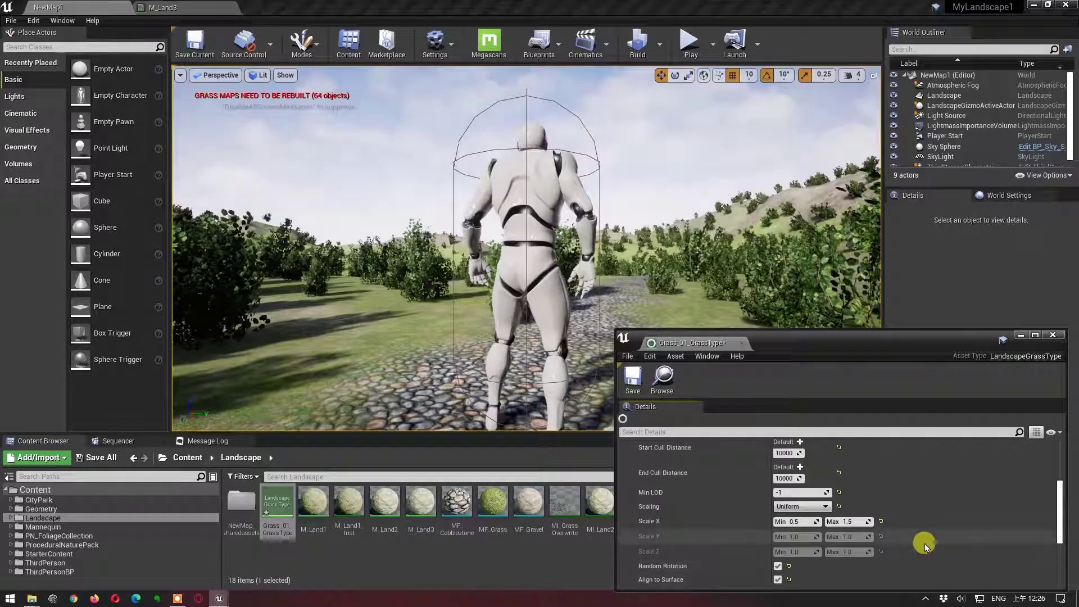
{"action": "scroll", "coordinate": [877, 537], "scroll_direction": "up", "scroll_amount": 2}
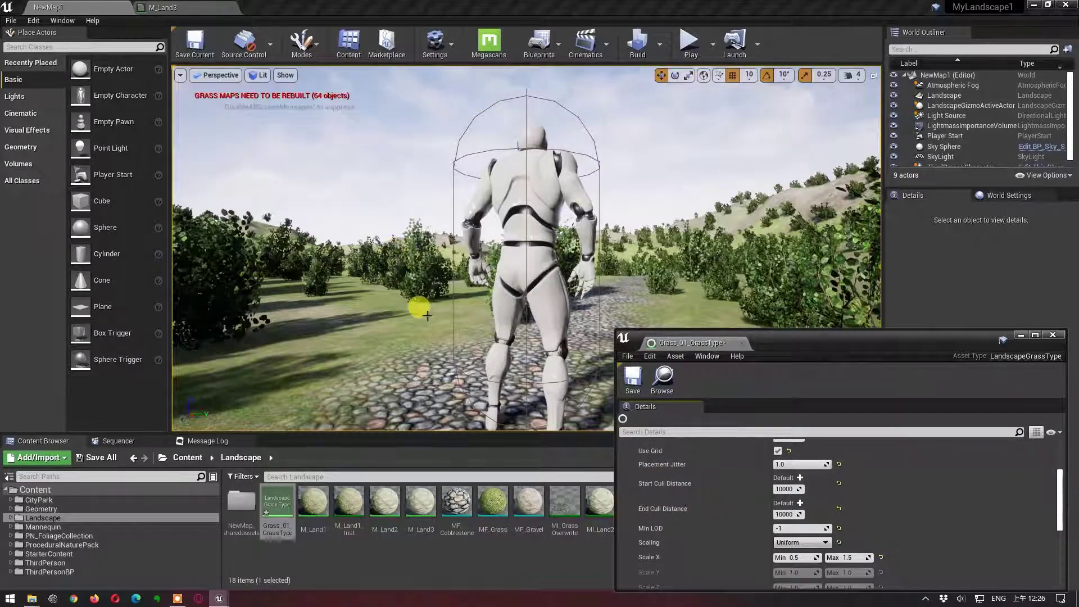
Select ThirdPersonCharacter and position the camera looking down on it among the bushes.
{"action": "left_click", "coordinate": [549, 307]}
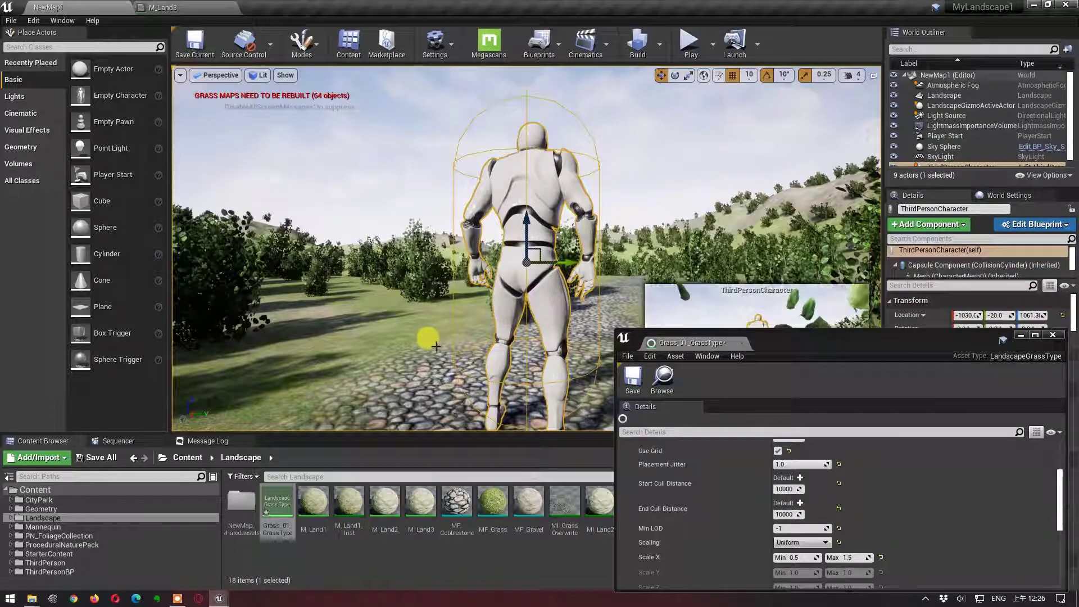
{"action": "right_click_drag", "start_coordinate": [434, 345], "coordinate": [435, 345]}
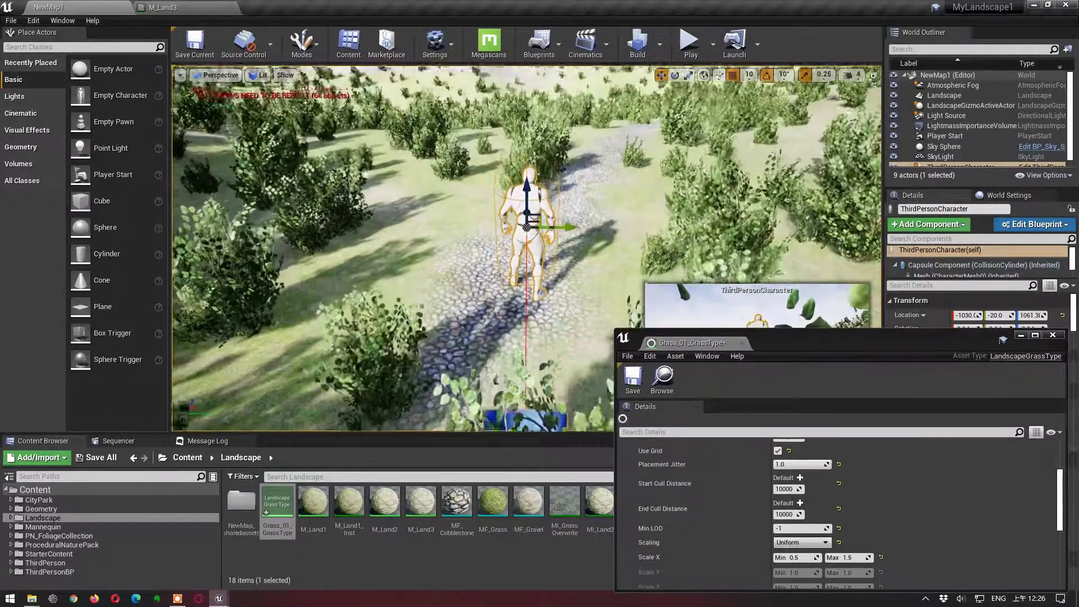
{"action": "right_click_drag", "start_coordinate": [464, 259], "coordinate": [464, 259]}
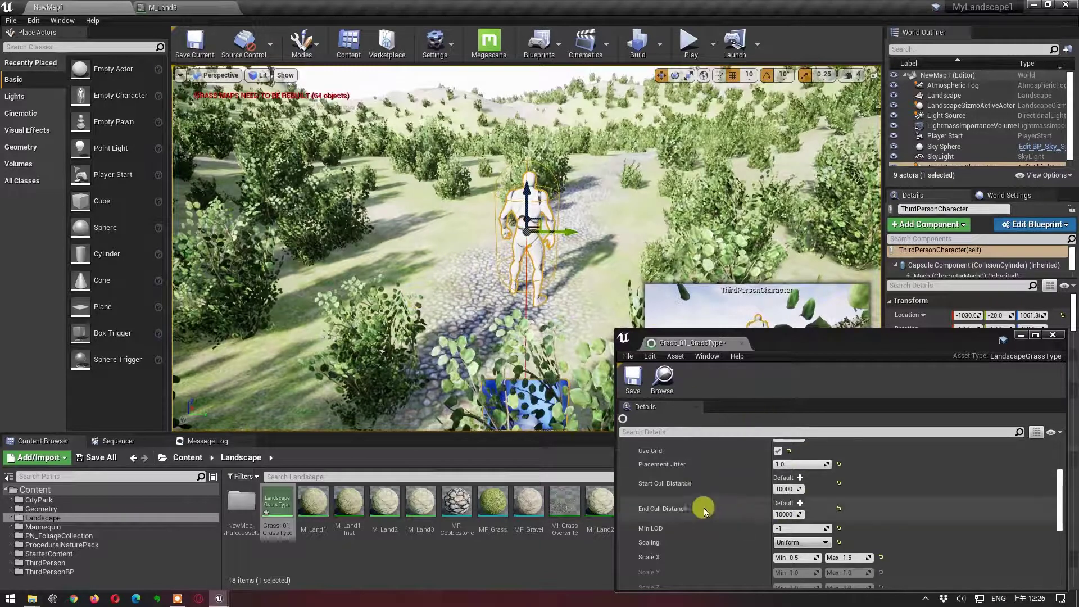
{"action": "mouse_move", "coordinate": [682, 511]}
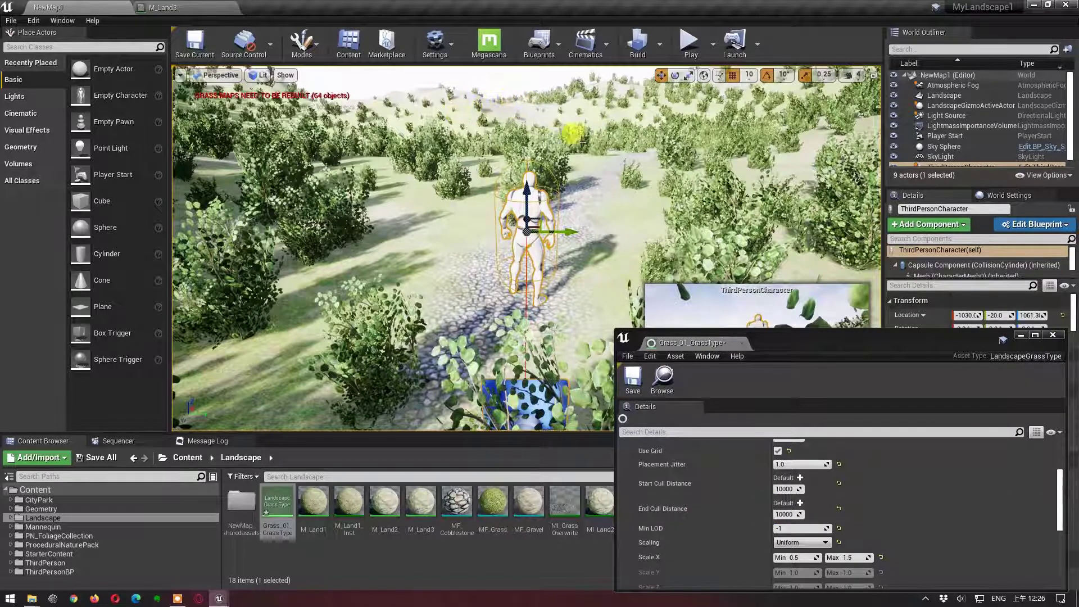
Trial a lower End Cull Distance, refresh the viewport, then set End Cull Distance to 10000.
{"action": "left_click", "coordinate": [782, 513]}
{"action": "type", "text": "500"}
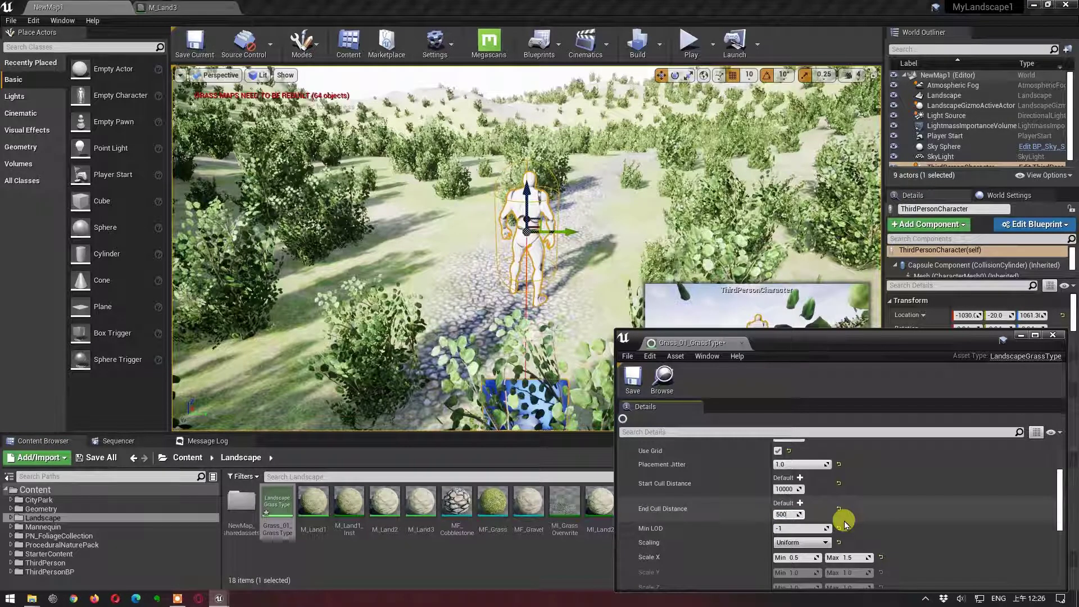
{"action": "key", "text": "Return"}
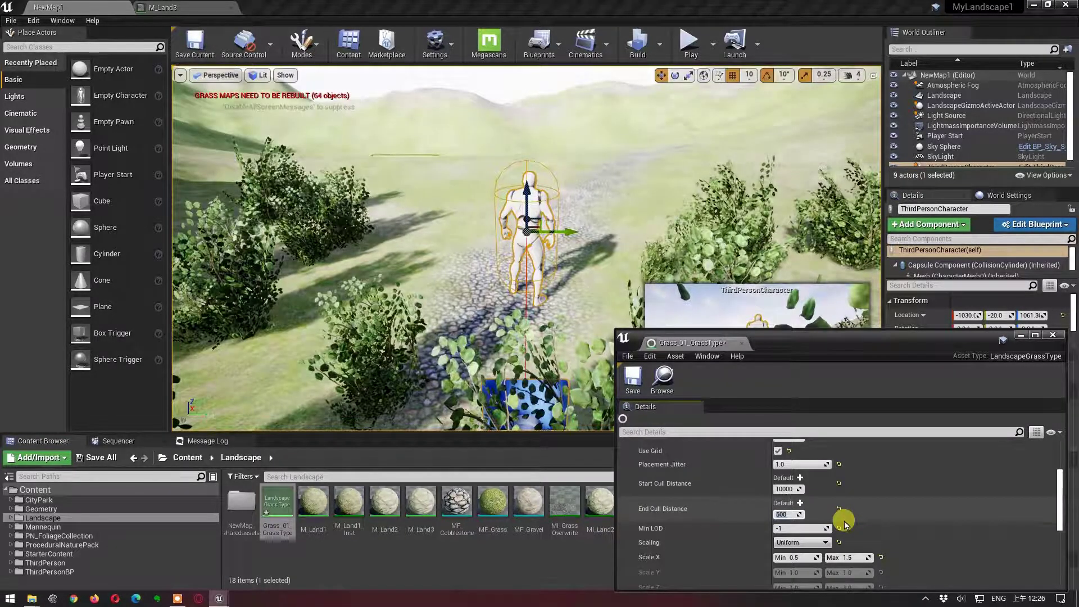
{"action": "left_click", "coordinate": [529, 302]}
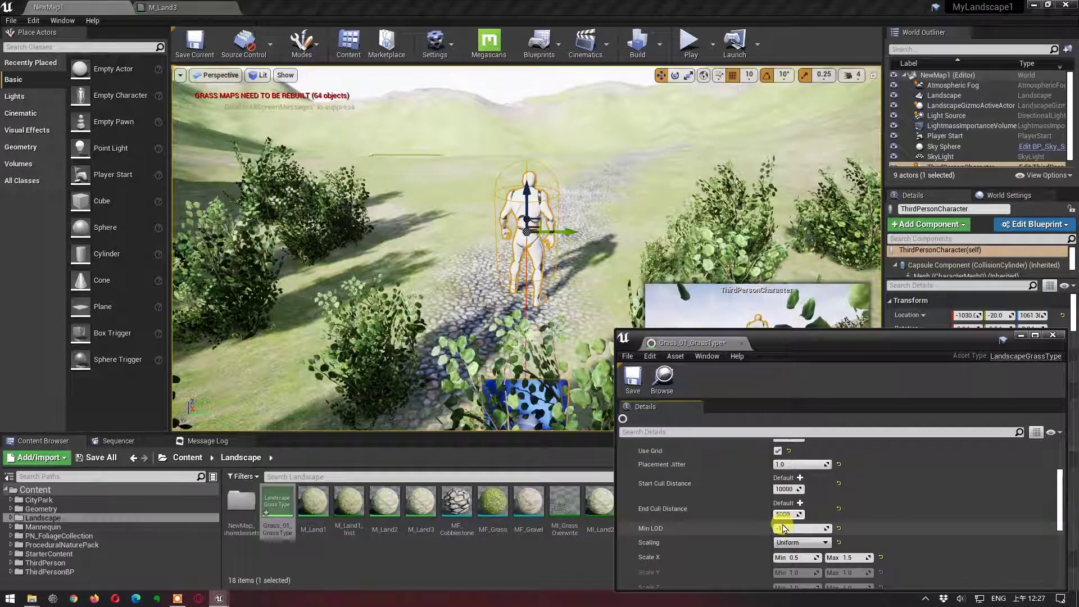
{"action": "left_click", "coordinate": [511, 371]}
{"action": "type", "text": "10000"}
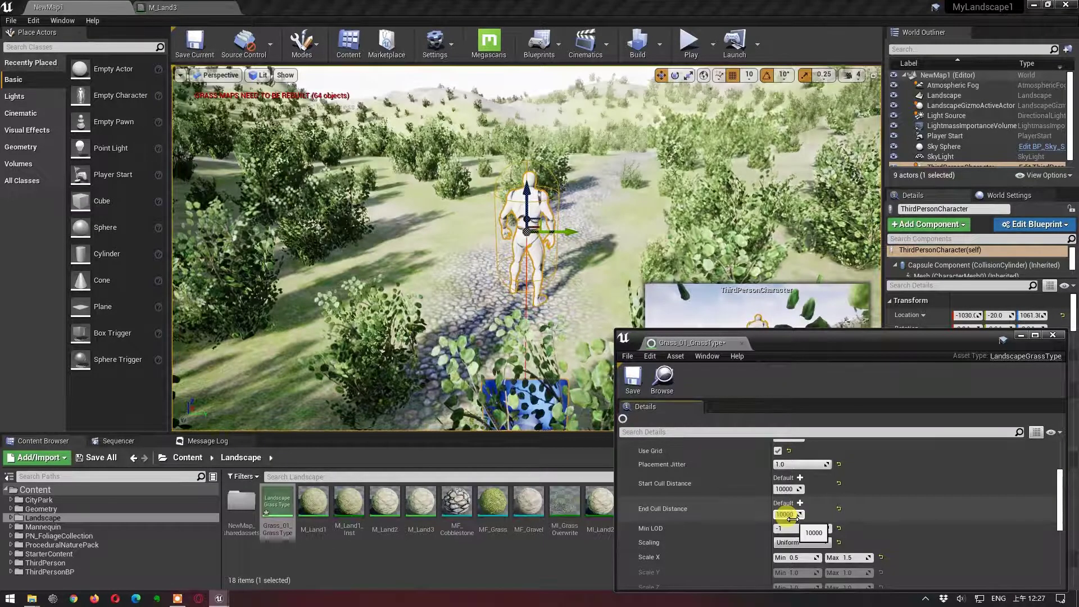
{"action": "left_click", "coordinate": [784, 514]}
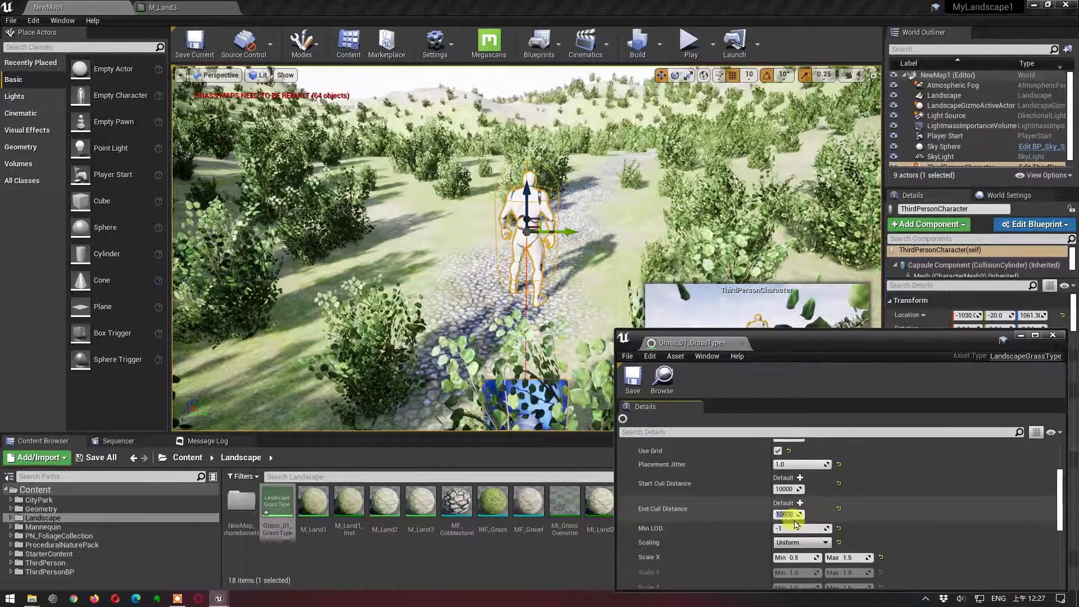
{"action": "key", "text": "Return"}
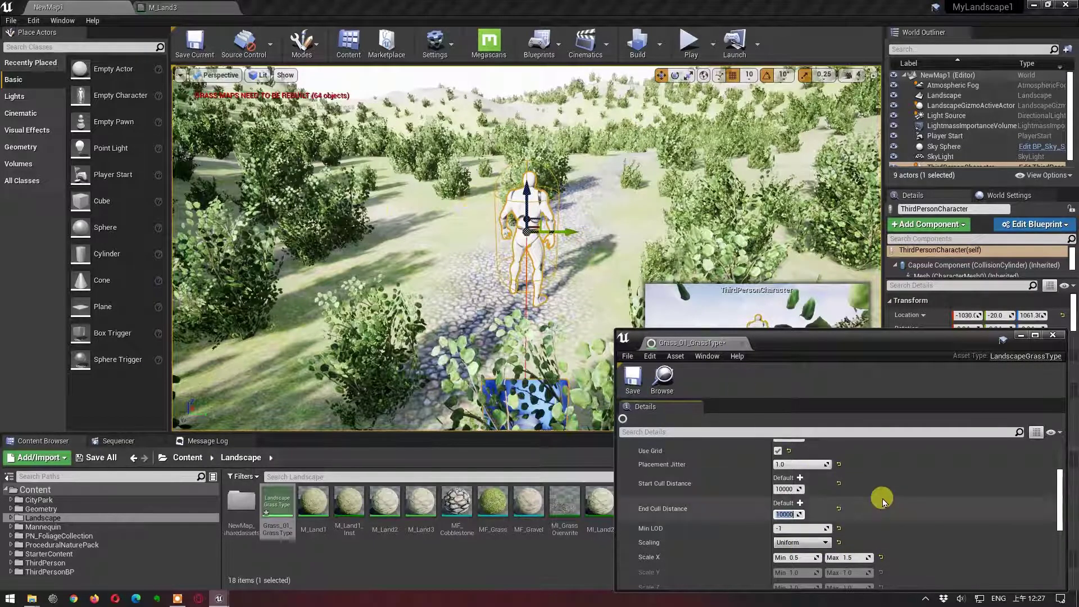
Stretch the Grass_01_GrassType window taller and scroll back to the SM_Bush Grass Varieties settings.
{"action": "scroll", "coordinate": [882, 498], "scroll_direction": "up", "scroll_amount": 1}
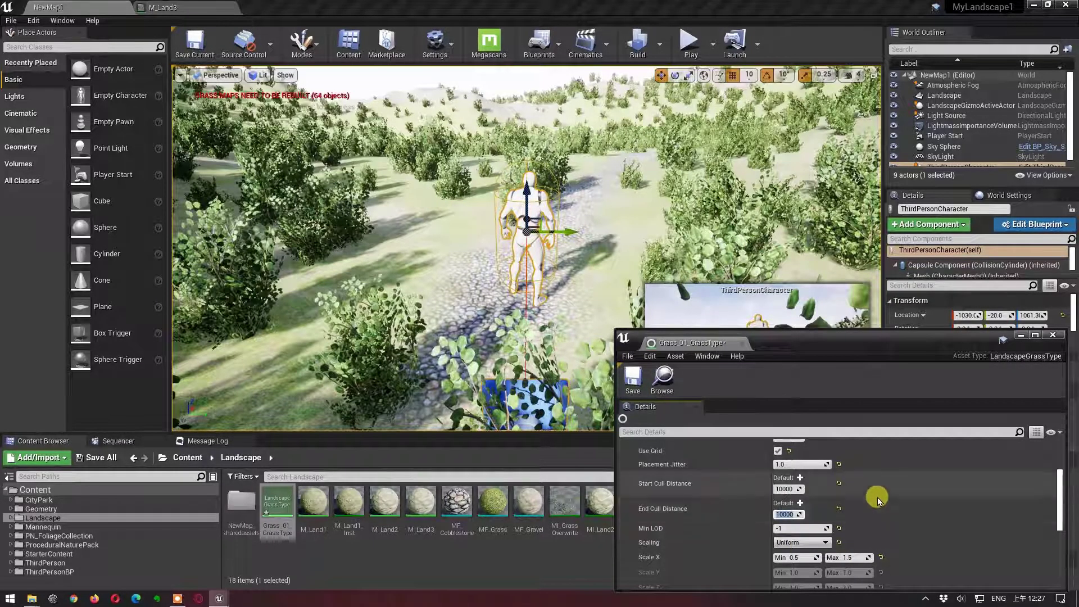
{"action": "scroll", "coordinate": [879, 501], "scroll_direction": "up", "scroll_amount": 2}
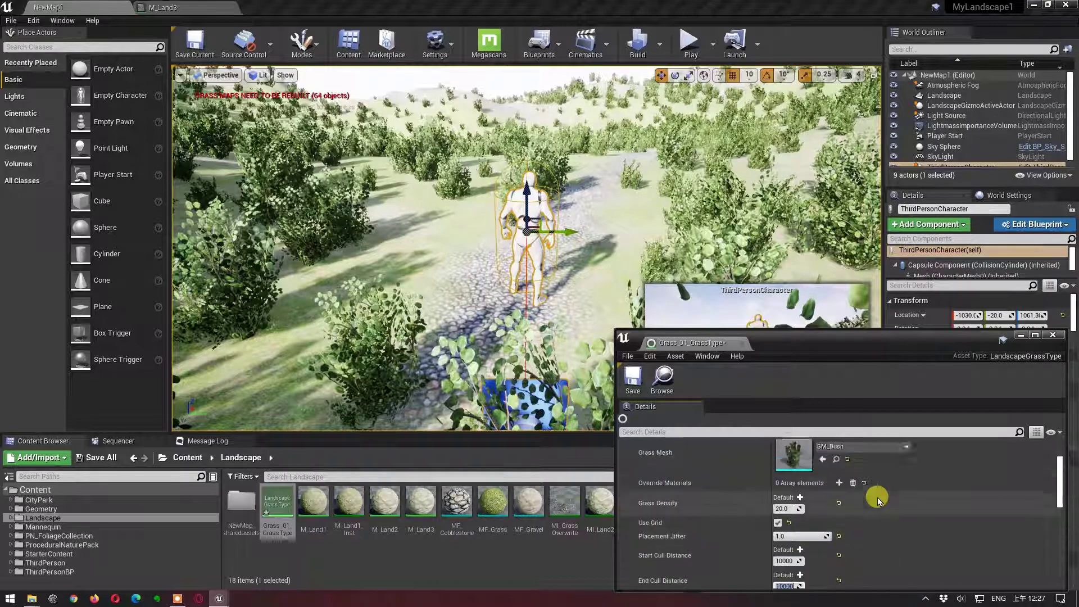
{"action": "scroll", "coordinate": [880, 500], "scroll_direction": "up", "scroll_amount": 2}
{"action": "scroll", "coordinate": [930, 489], "scroll_direction": "down", "scroll_amount": 1}
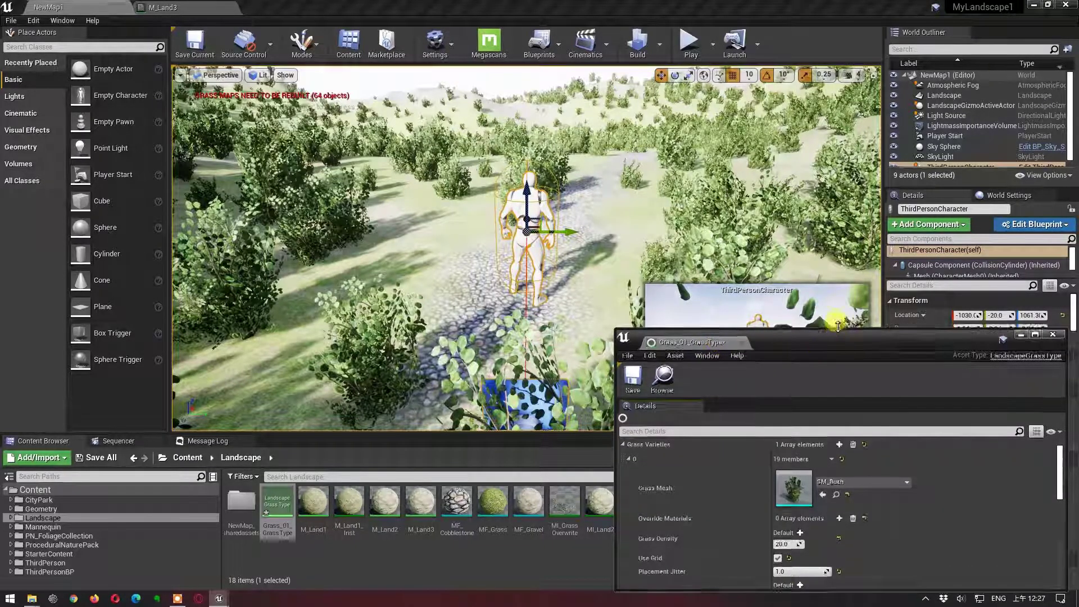
{"action": "mouse_move", "coordinate": [833, 332]}
{"action": "left_mouse_down"}
{"action": "mouse_move", "coordinate": [810, 252]}
{"action": "mouse_move", "coordinate": [808, 113]}
{"action": "left_mouse_up"}
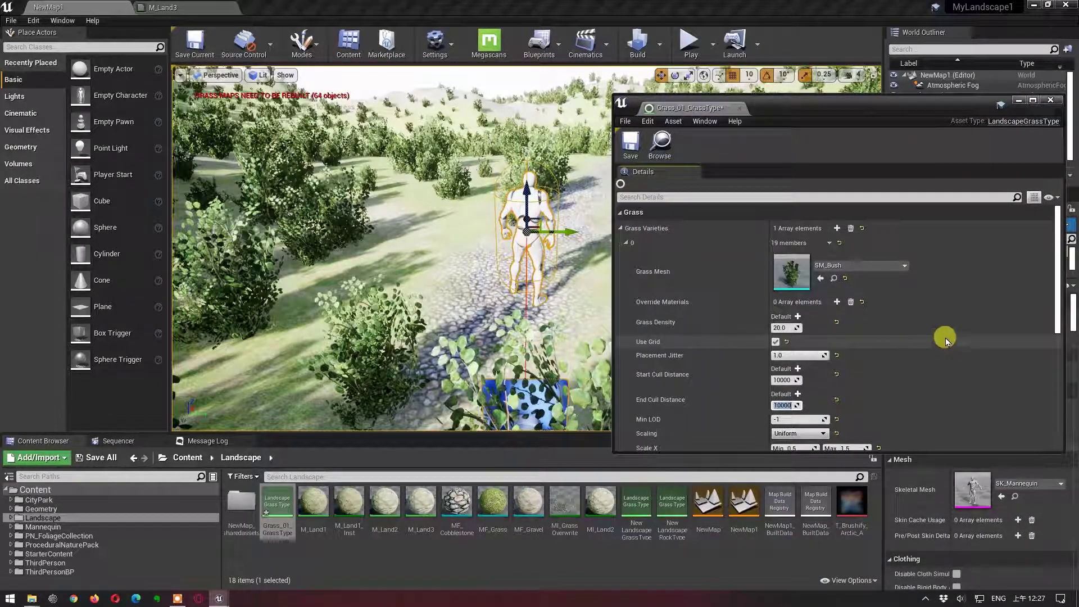
{"action": "scroll", "coordinate": [945, 339], "scroll_direction": "down", "scroll_amount": 2}
{"action": "scroll", "coordinate": [938, 349], "scroll_direction": "down", "scroll_amount": 5}
{"action": "scroll", "coordinate": [937, 353], "scroll_direction": "up", "scroll_amount": 5}
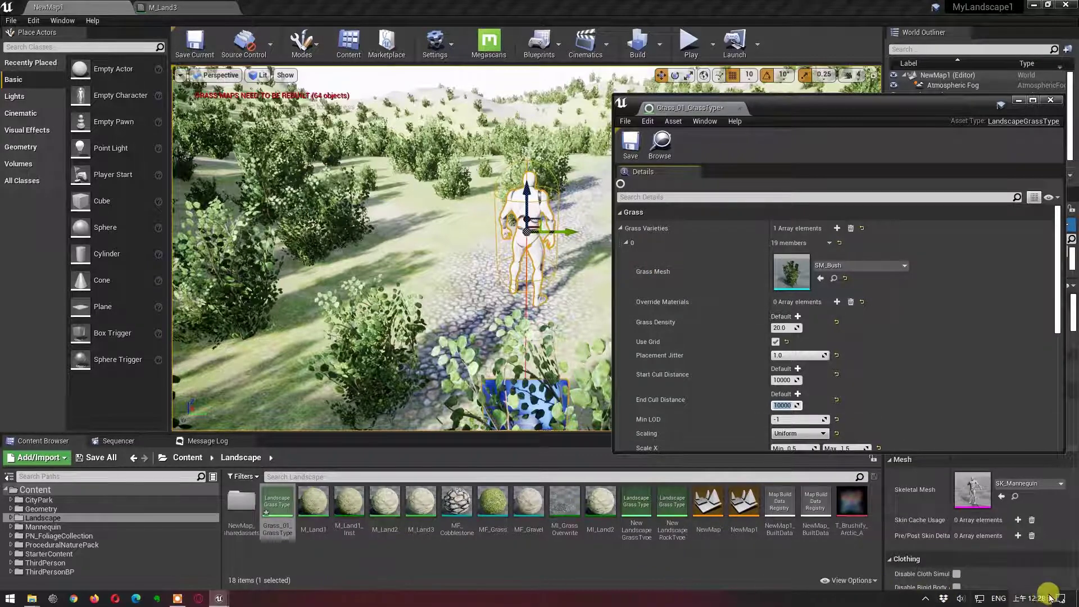
Launch the Epic Games Launcher and filter the Marketplace to the Permanently Free Collection.
{"action": "left_click", "coordinate": [1076, 599]}
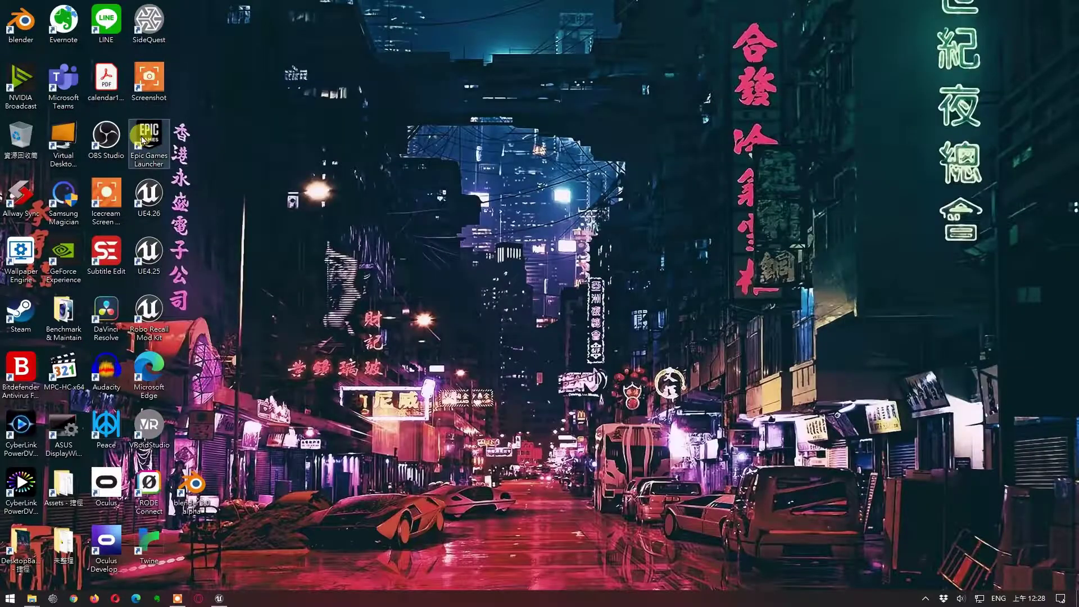
{"action": "double_click", "coordinate": [142, 138]}
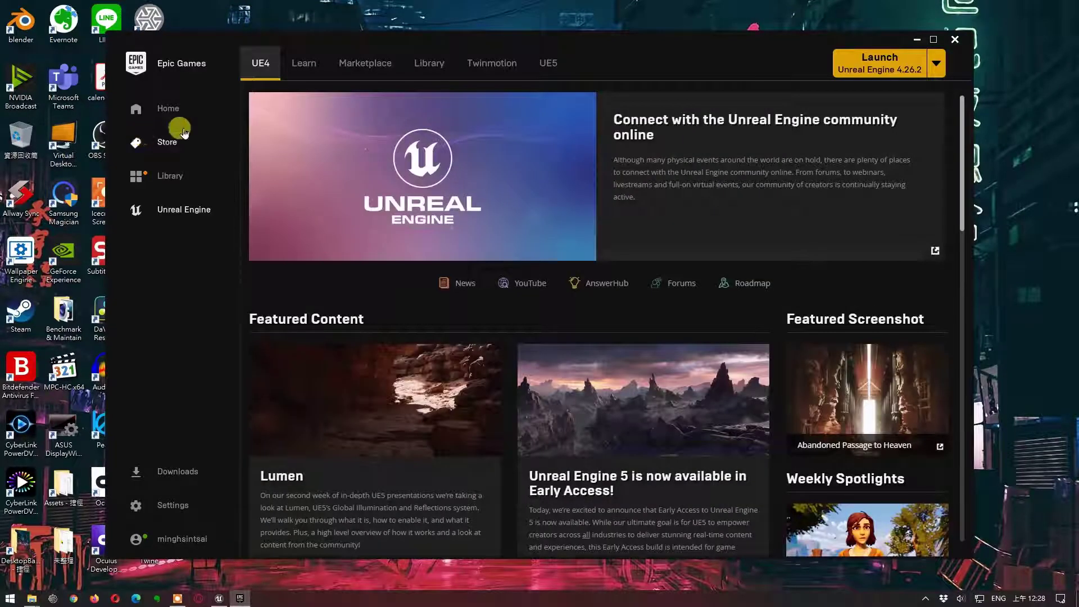
{"action": "left_click", "coordinate": [366, 66]}
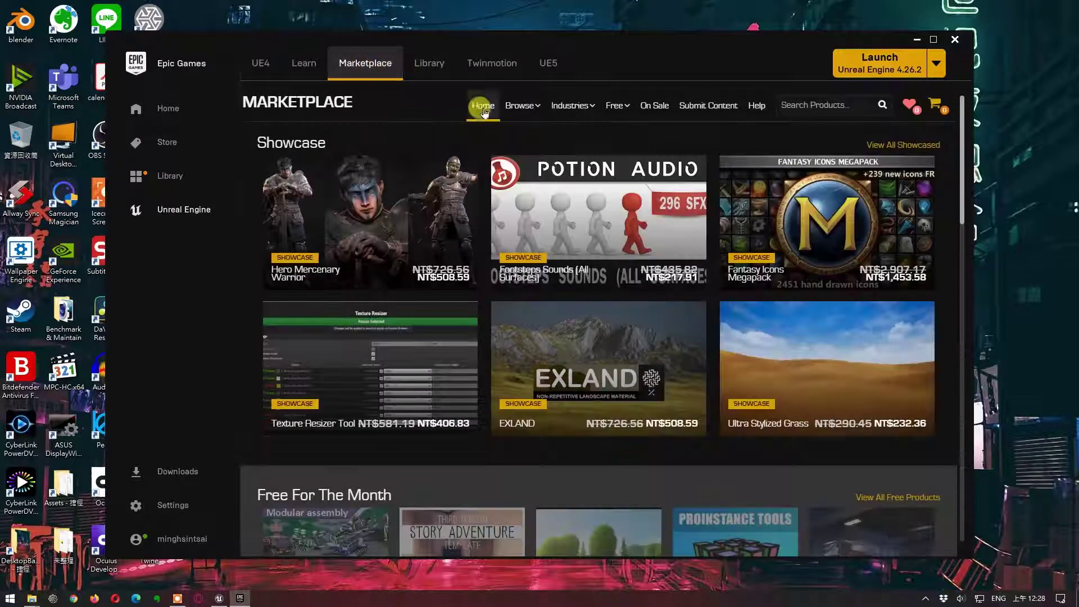
{"action": "left_click", "coordinate": [587, 106]}
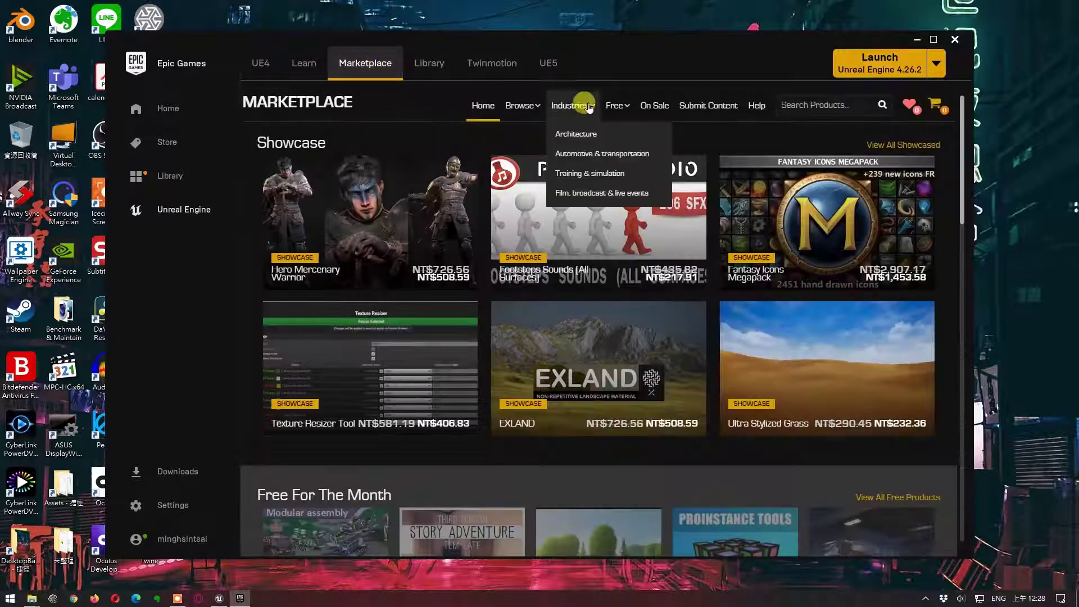
{"action": "left_click", "coordinate": [619, 106]}
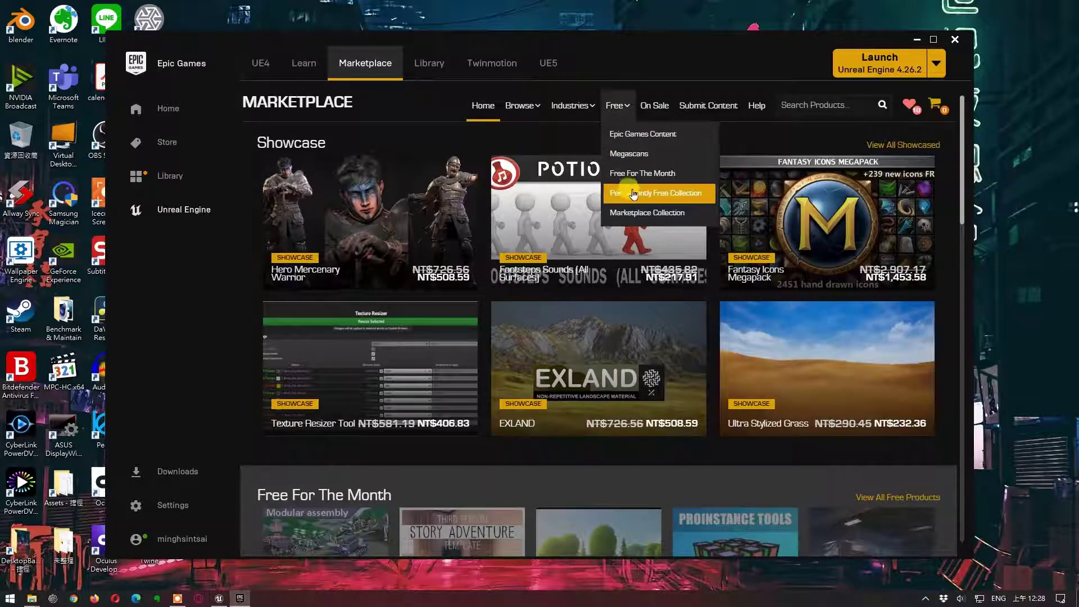
{"action": "left_click", "coordinate": [661, 199]}
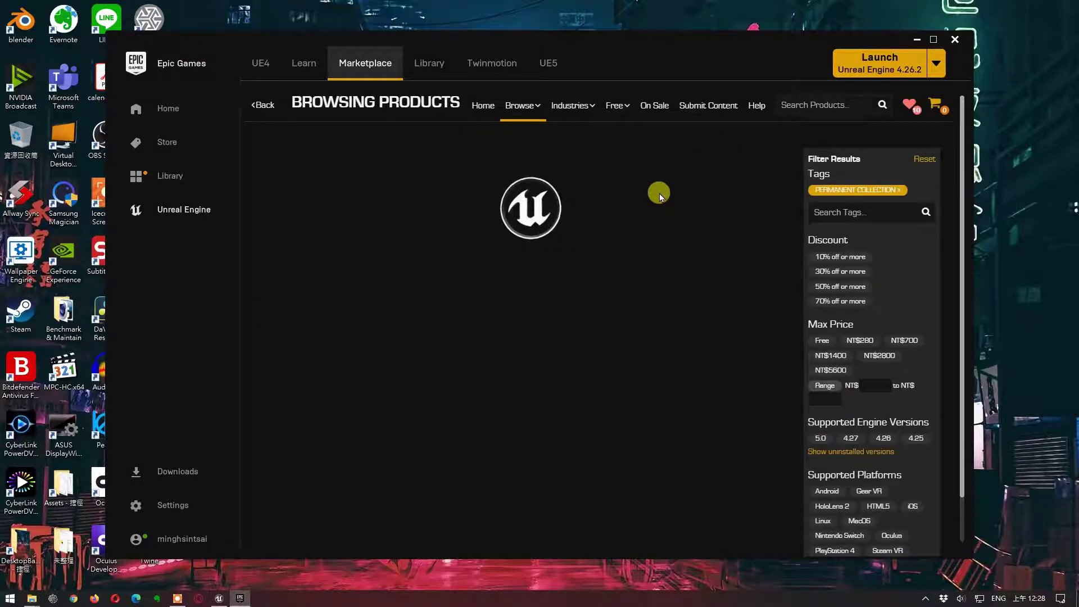
Maximize the launcher and scroll through the first page of free products.
{"action": "left_click", "coordinate": [935, 40]}
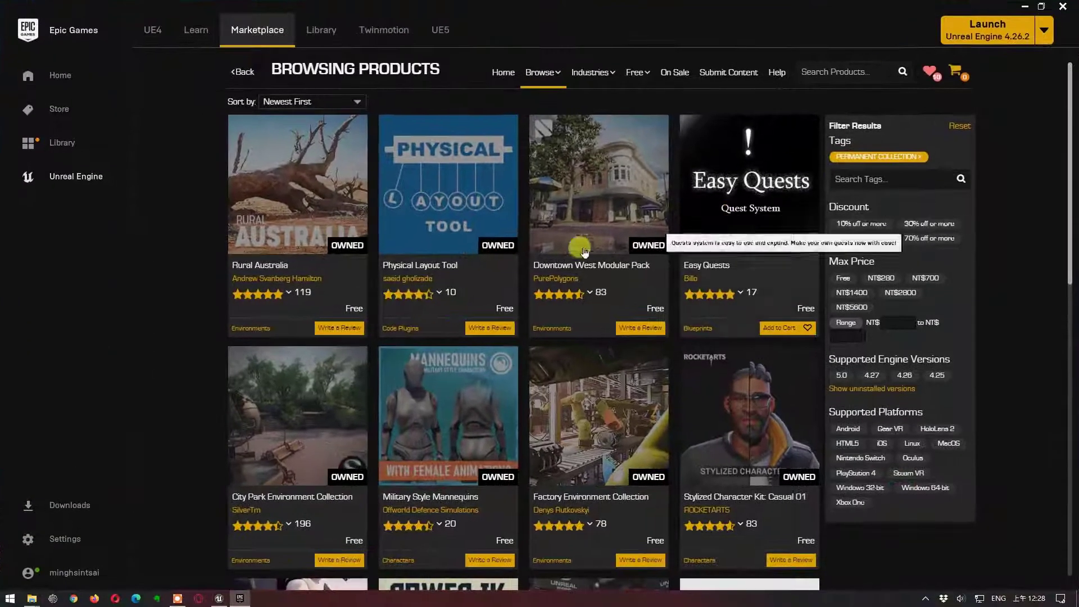
{"action": "scroll", "coordinate": [517, 220], "scroll_direction": "down", "scroll_amount": 2}
{"action": "scroll", "coordinate": [529, 208], "scroll_direction": "down", "scroll_amount": 4}
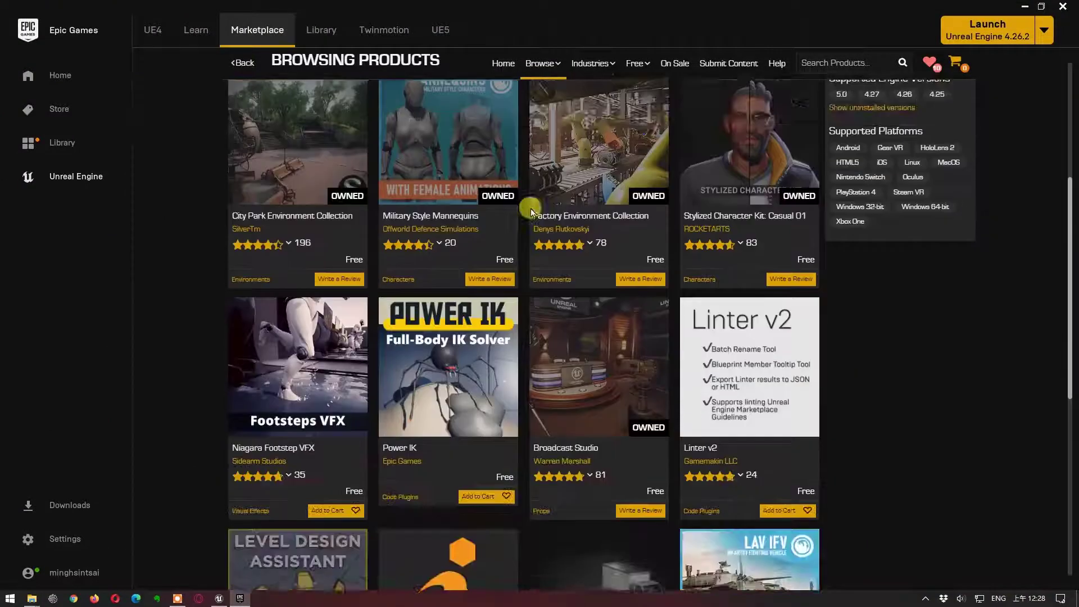
{"action": "scroll", "coordinate": [532, 211], "scroll_direction": "down", "scroll_amount": 2}
{"action": "scroll", "coordinate": [531, 212], "scroll_direction": "down", "scroll_amount": 3}
{"action": "scroll", "coordinate": [531, 212], "scroll_direction": "down", "scroll_amount": 2}
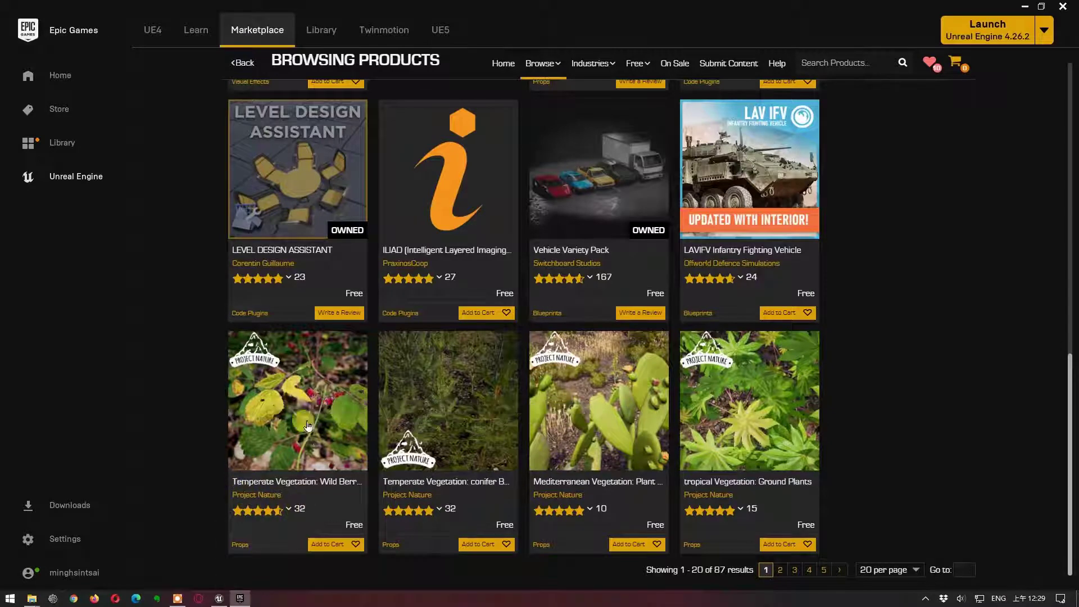
{"action": "left_click", "coordinate": [416, 487]}
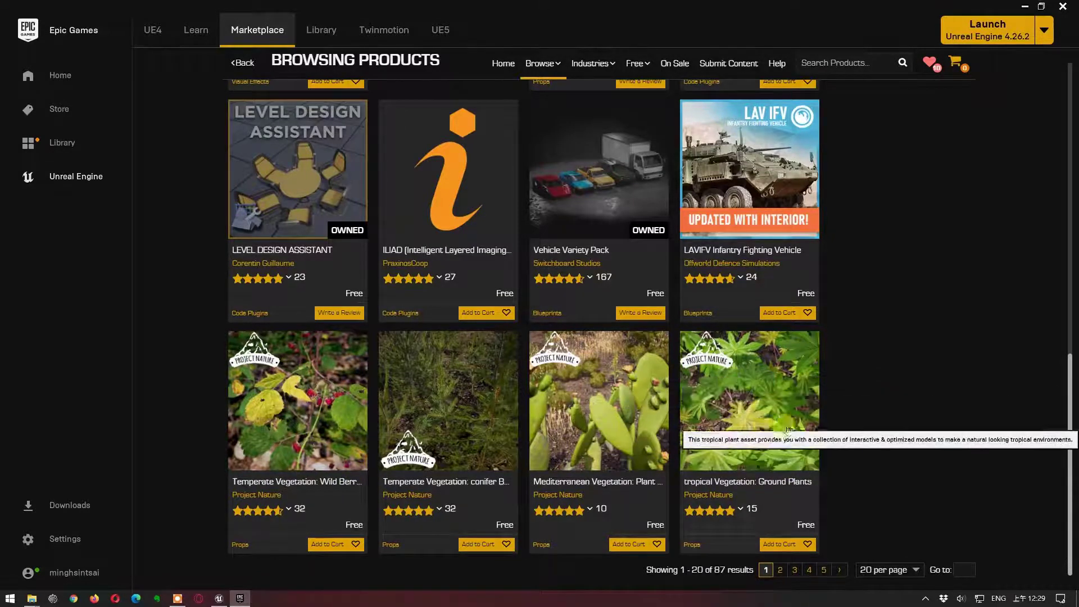
Go through pages two and three and open the temperate Vegetation: Foliage Collection.
{"action": "left_click", "coordinate": [779, 570]}
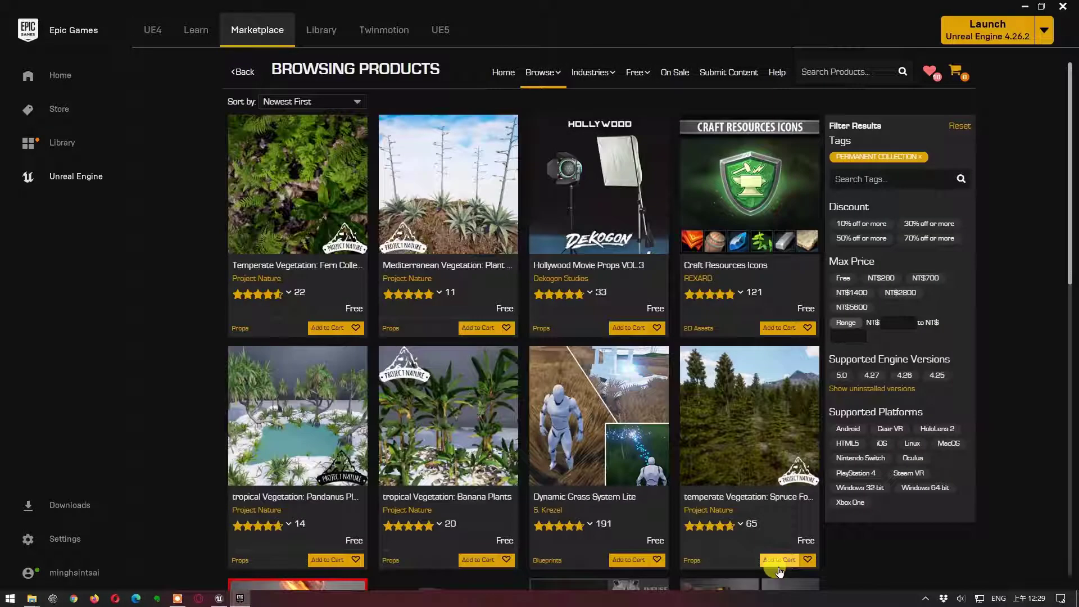
{"action": "scroll", "coordinate": [636, 304], "scroll_direction": "down", "scroll_amount": 4}
{"action": "scroll", "coordinate": [637, 304], "scroll_direction": "down", "scroll_amount": 1}
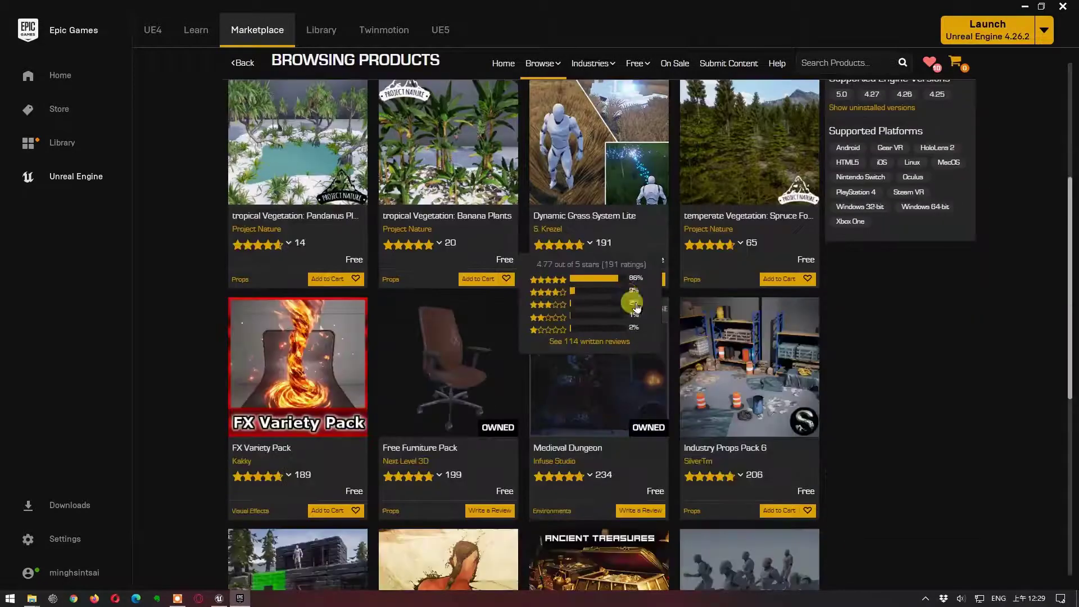
{"action": "scroll", "coordinate": [636, 304], "scroll_direction": "down", "scroll_amount": 4}
{"action": "scroll", "coordinate": [636, 308], "scroll_direction": "down", "scroll_amount": 3}
{"action": "scroll", "coordinate": [637, 308], "scroll_direction": "up", "scroll_amount": 4}
{"action": "scroll", "coordinate": [636, 308], "scroll_direction": "up", "scroll_amount": 4}
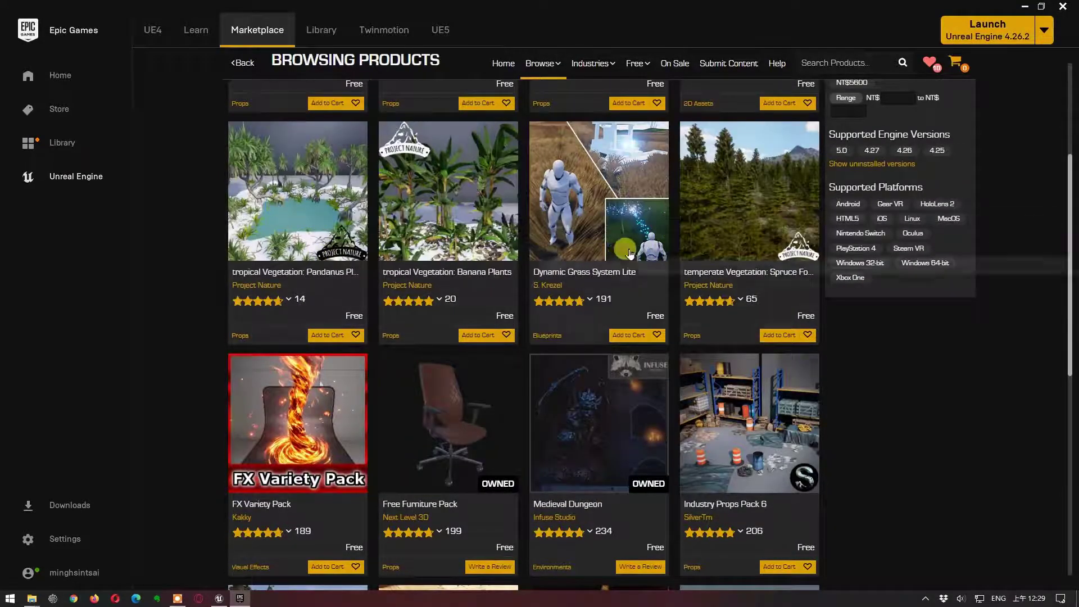
{"action": "scroll", "coordinate": [618, 270], "scroll_direction": "down", "scroll_amount": 8}
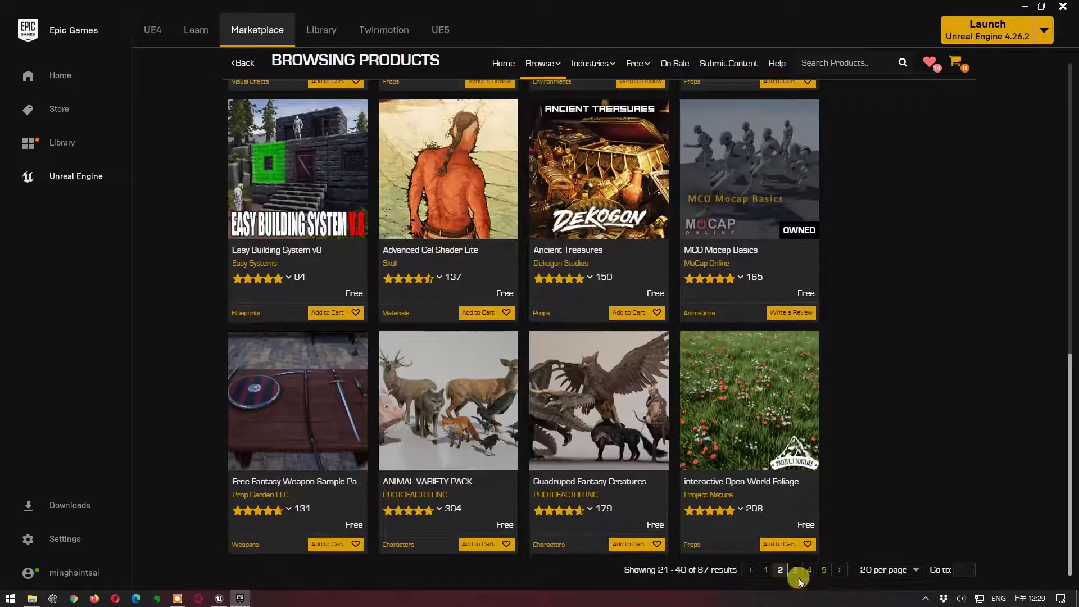
{"action": "left_click", "coordinate": [793, 570]}
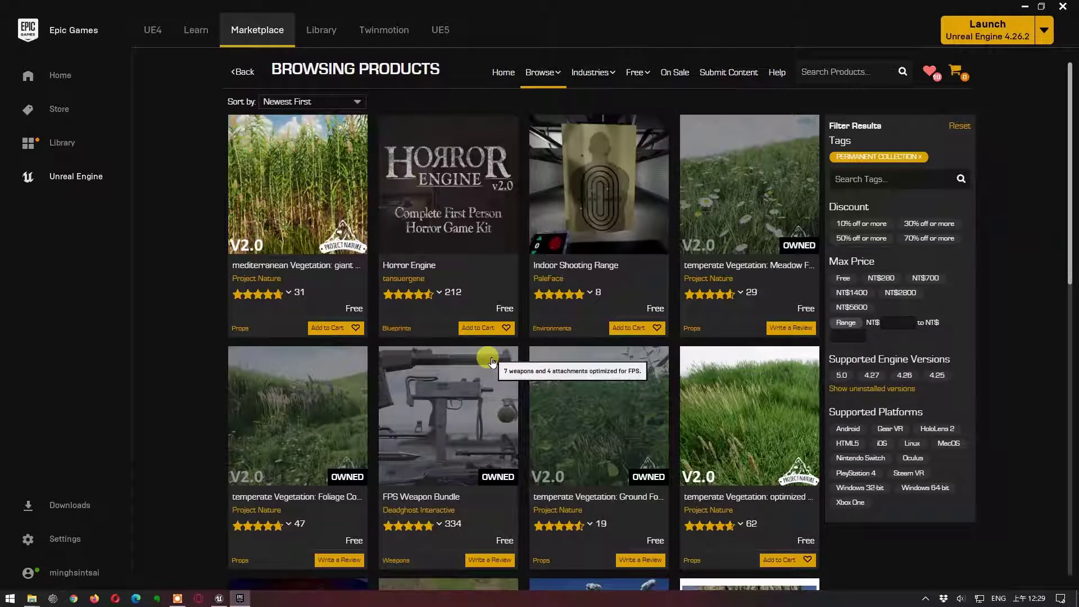
{"action": "left_click", "coordinate": [278, 439]}
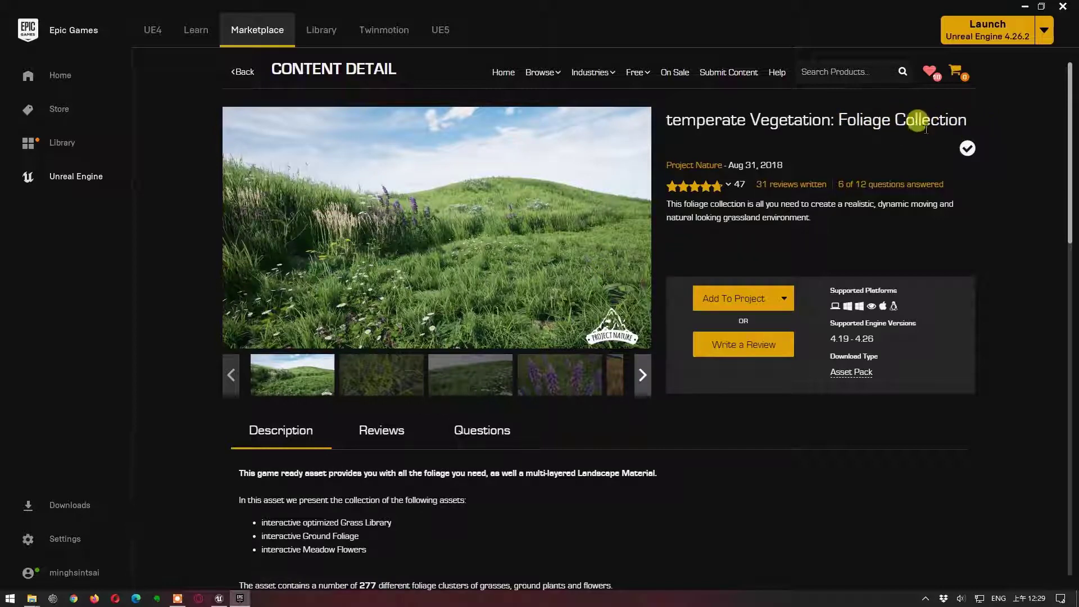
{"action": "left_click", "coordinate": [447, 223]}
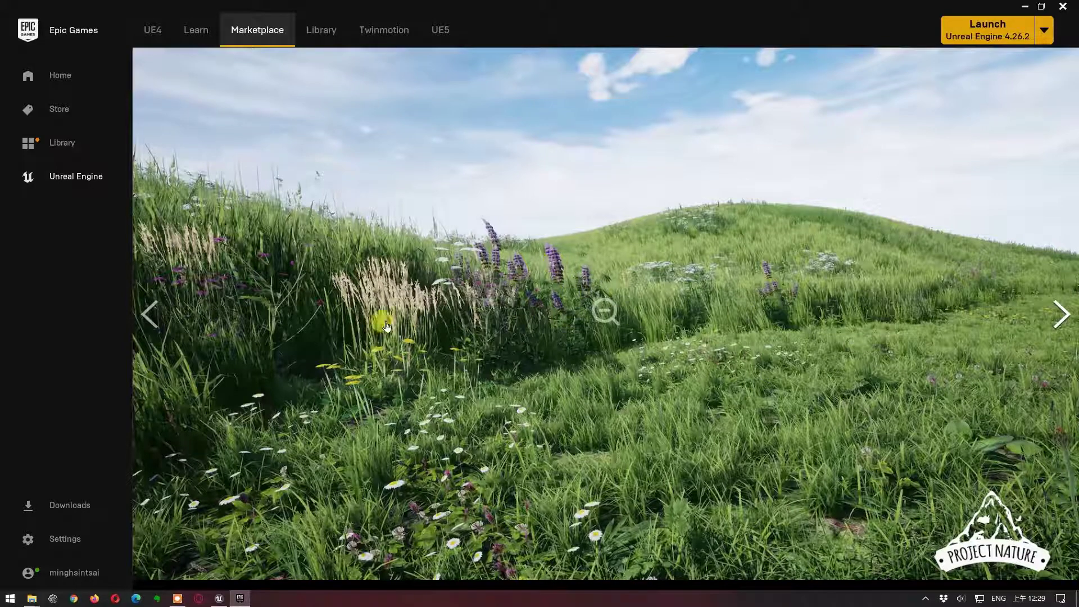
{"action": "left_click", "coordinate": [1062, 317]}
{"action": "left_click", "coordinate": [1062, 321]}
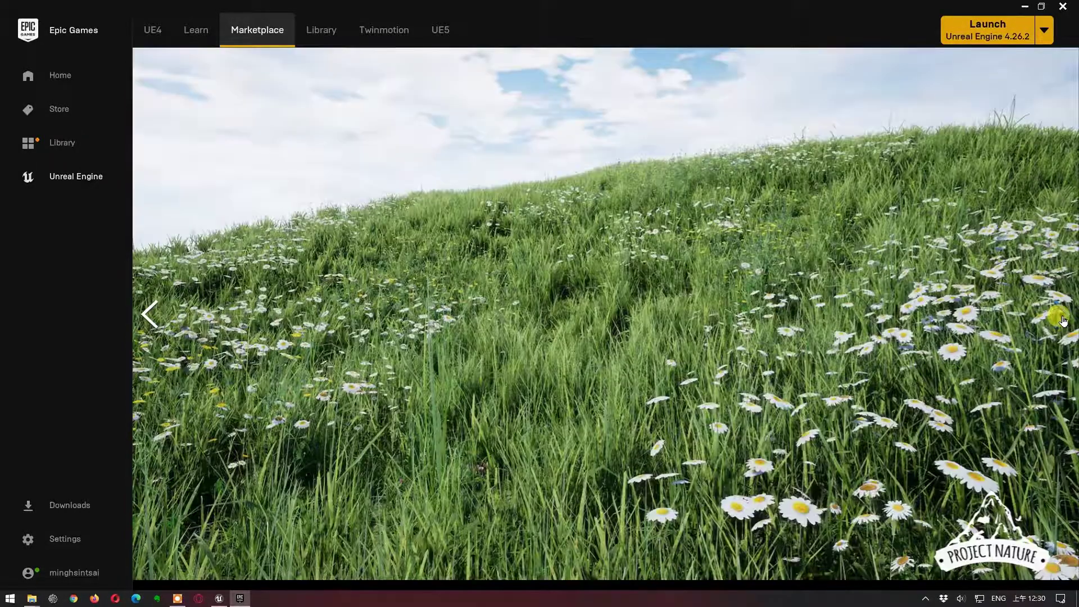
{"action": "left_click", "coordinate": [1062, 318]}
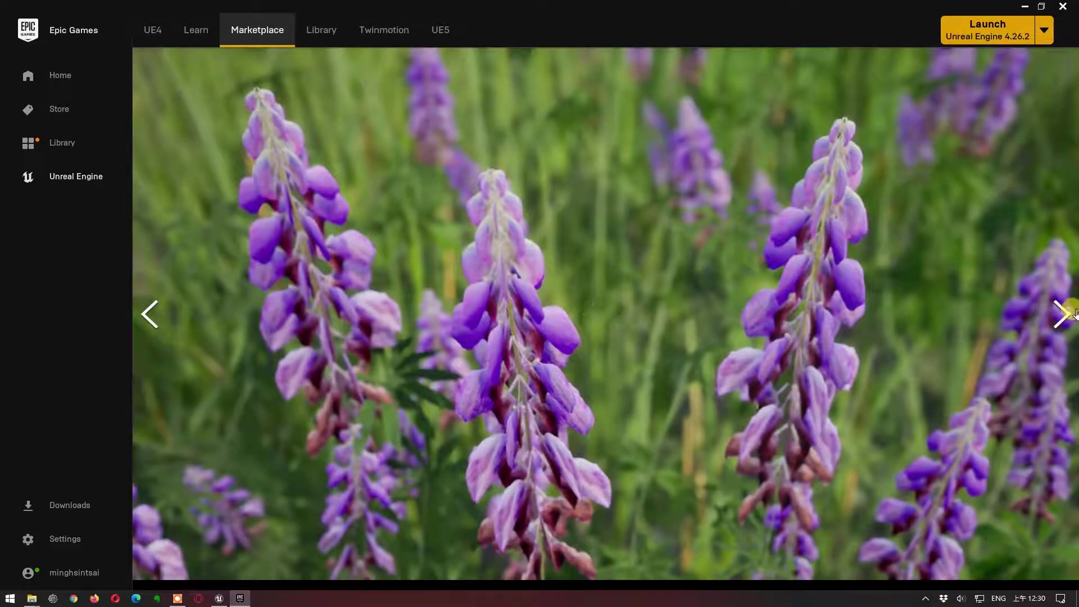
{"action": "left_click", "coordinate": [1060, 316]}
{"action": "left_click", "coordinate": [1060, 316]}
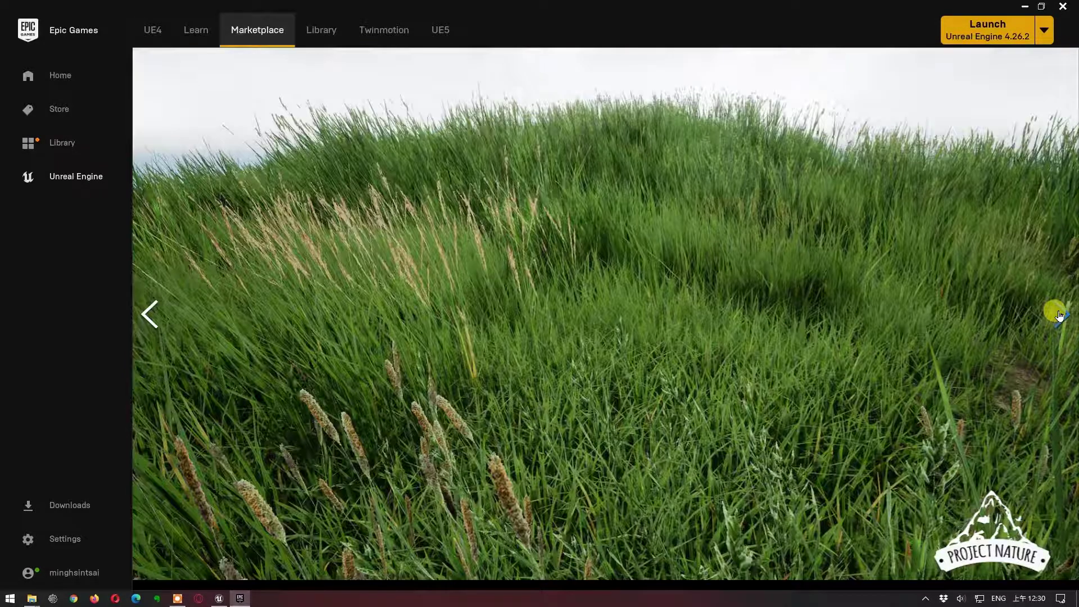
{"action": "left_click", "coordinate": [613, 313]}
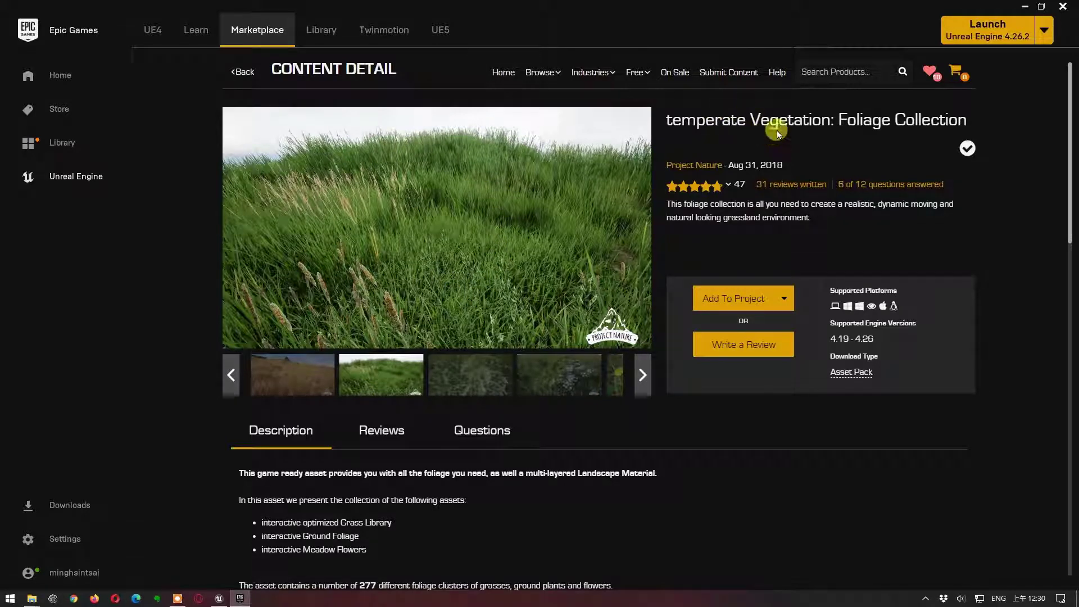
Start Add To Project for the foliage pack and pick MyLandscape1 as the target.
{"action": "left_click", "coordinate": [714, 305]}
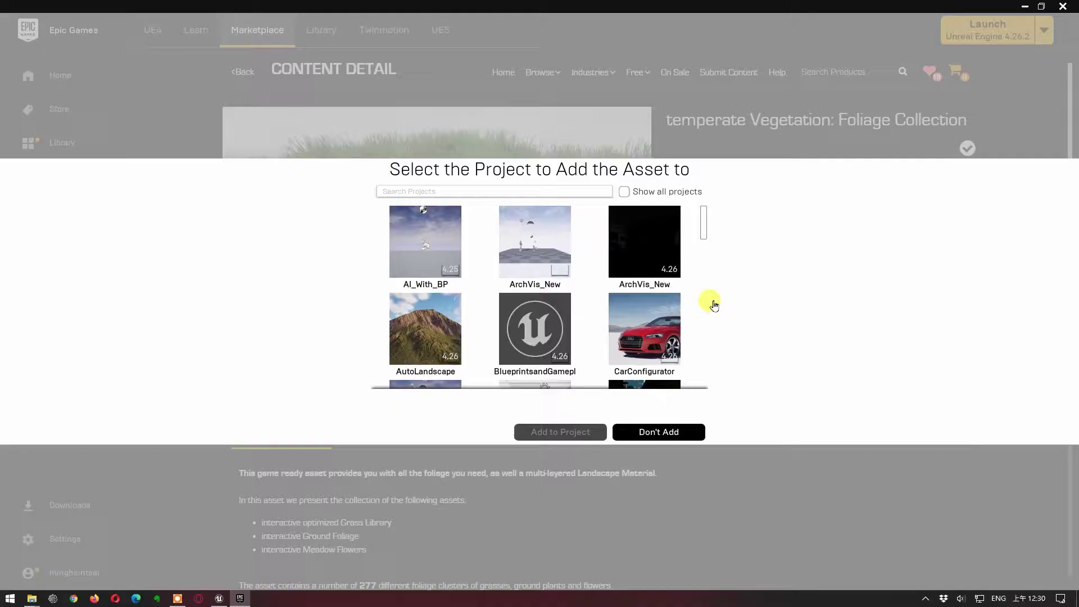
{"action": "scroll", "coordinate": [571, 291], "scroll_direction": "down", "scroll_amount": 4}
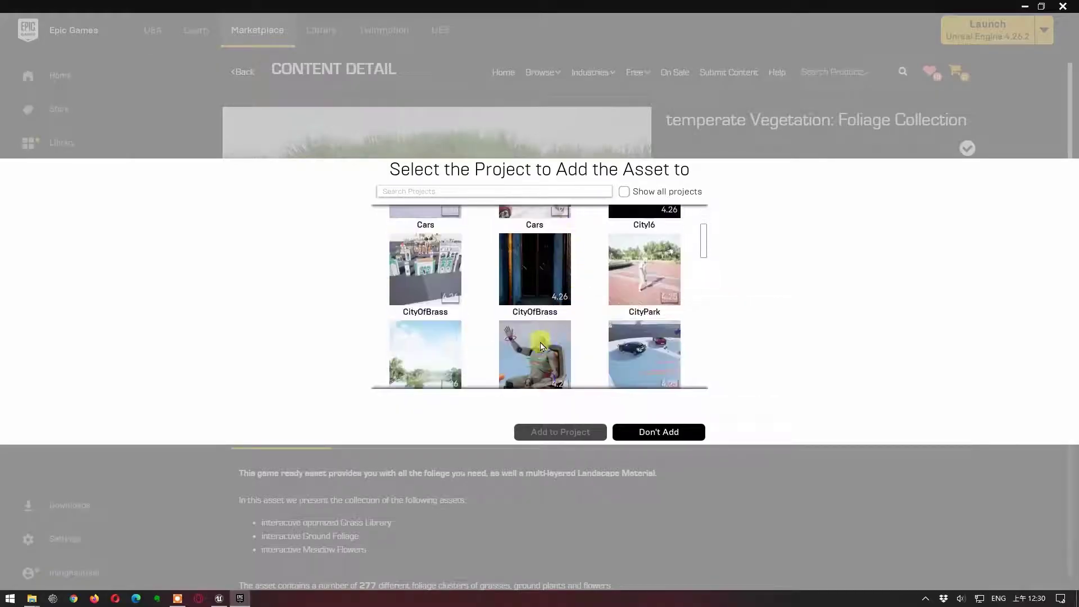
{"action": "scroll", "coordinate": [534, 282], "scroll_direction": "down", "scroll_amount": 1}
{"action": "scroll", "coordinate": [534, 280], "scroll_direction": "down", "scroll_amount": 1}
{"action": "scroll", "coordinate": [534, 281], "scroll_direction": "down", "scroll_amount": 2}
{"action": "scroll", "coordinate": [535, 284], "scroll_direction": "down", "scroll_amount": 2}
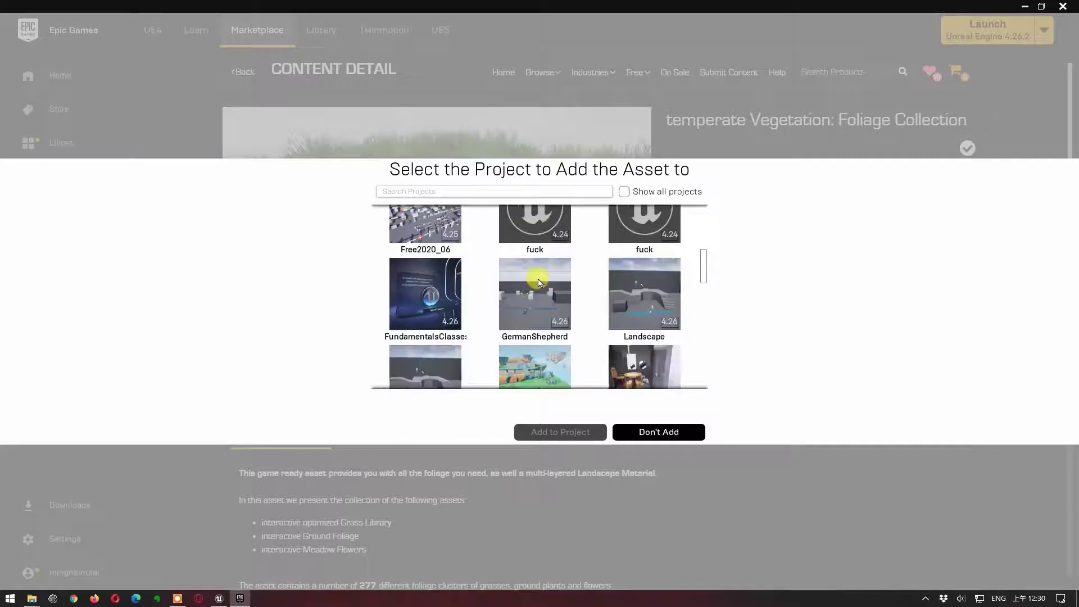
{"action": "scroll", "coordinate": [537, 286], "scroll_direction": "down", "scroll_amount": 1}
{"action": "scroll", "coordinate": [537, 286], "scroll_direction": "down", "scroll_amount": 2}
{"action": "scroll", "coordinate": [537, 288], "scroll_direction": "down", "scroll_amount": 2}
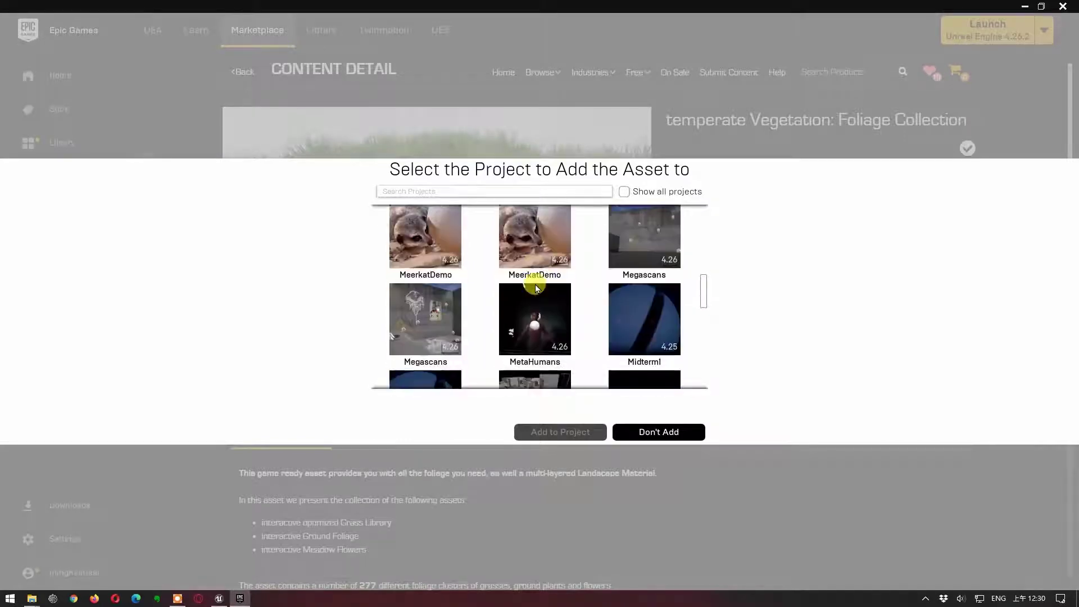
{"action": "scroll", "coordinate": [537, 288], "scroll_direction": "down", "scroll_amount": 1}
{"action": "scroll", "coordinate": [536, 288], "scroll_direction": "down", "scroll_amount": 1}
{"action": "scroll", "coordinate": [537, 288], "scroll_direction": "down", "scroll_amount": 1}
{"action": "scroll", "coordinate": [540, 284], "scroll_direction": "down", "scroll_amount": 1}
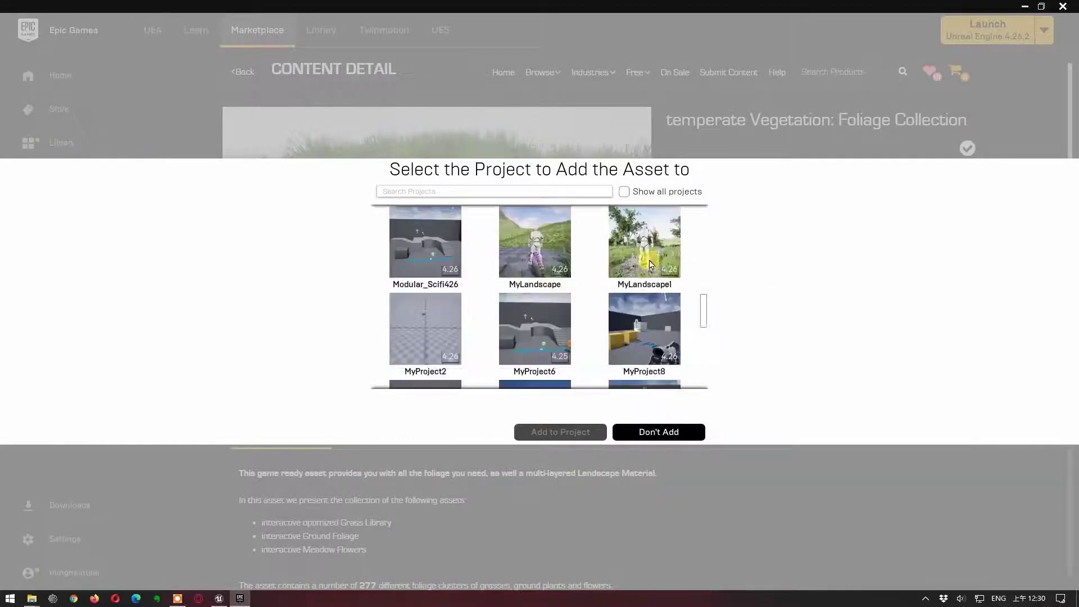
{"action": "left_click", "coordinate": [666, 253]}
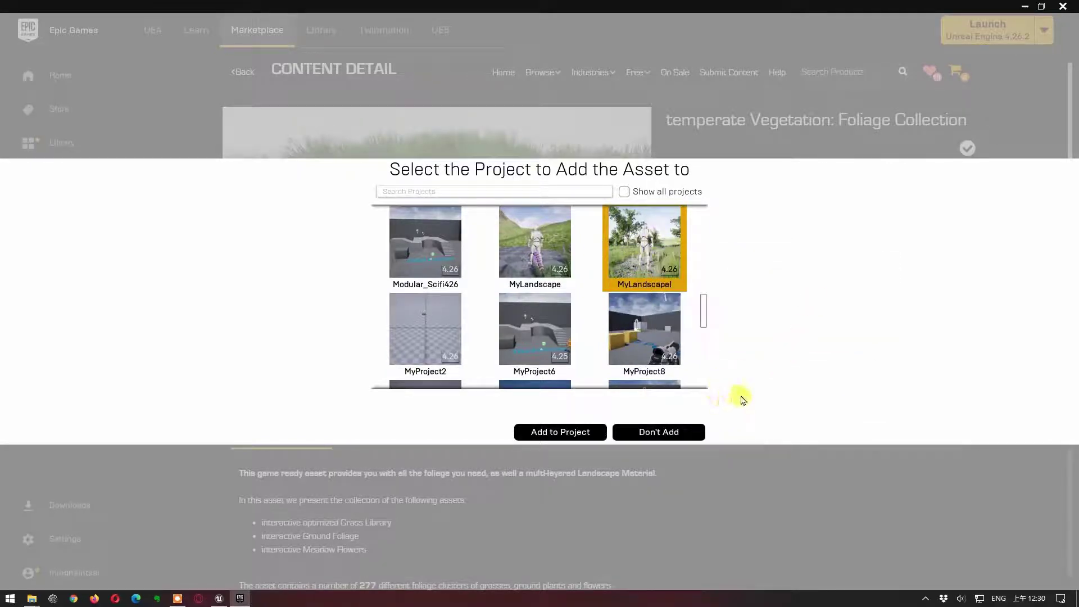
Cancel with Don't Add and return to the Unreal Editor.
{"action": "left_click", "coordinate": [687, 436]}
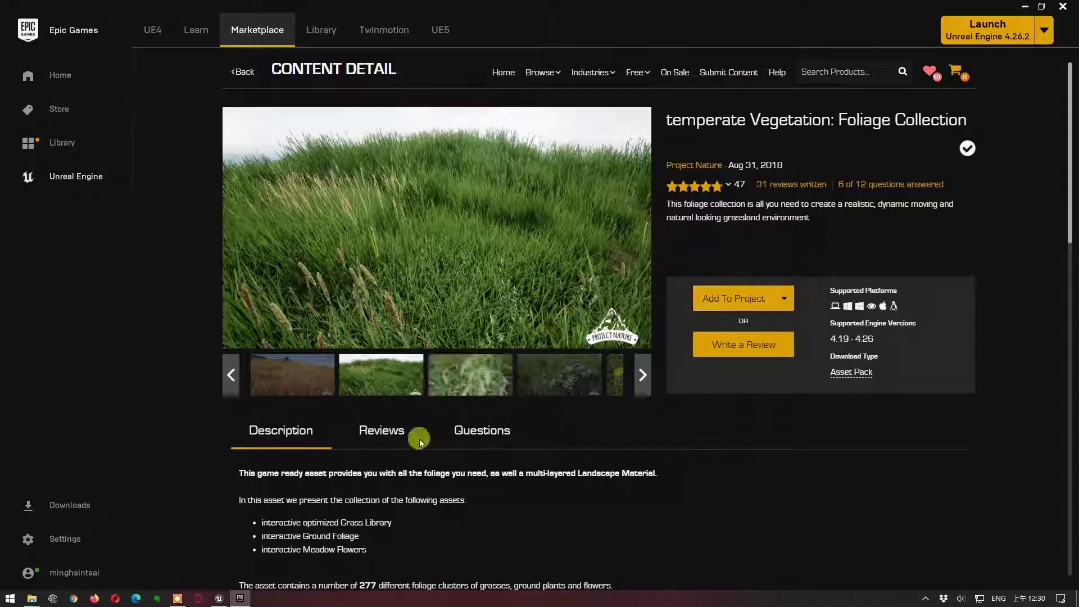
{"action": "mouse_move", "coordinate": [216, 597]}
{"action": "left_click", "coordinate": [237, 556]}
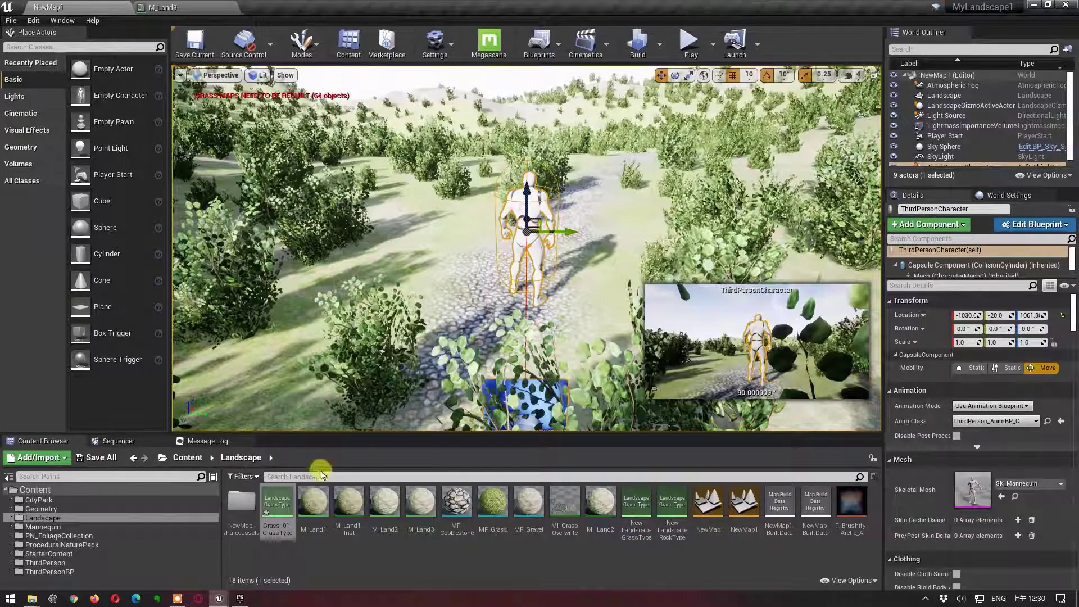
Open PN_FoliageCollection's Meshes folder and look through the groundPlantMesh folder.
{"action": "left_click", "coordinate": [47, 537]}
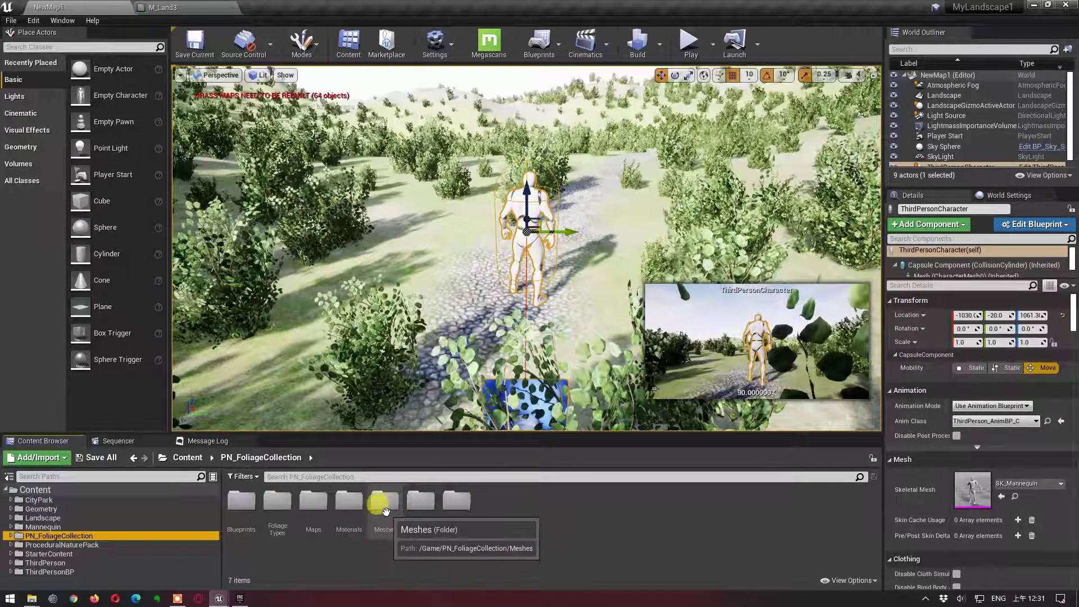
{"action": "double_click", "coordinate": [385, 512]}
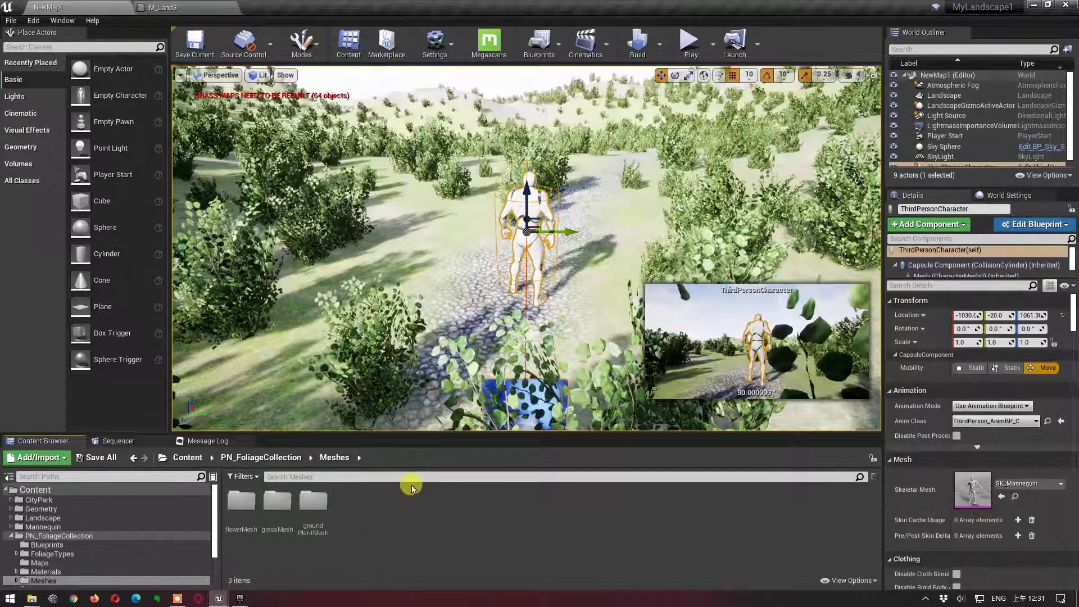
{"action": "left_click", "coordinate": [247, 526]}
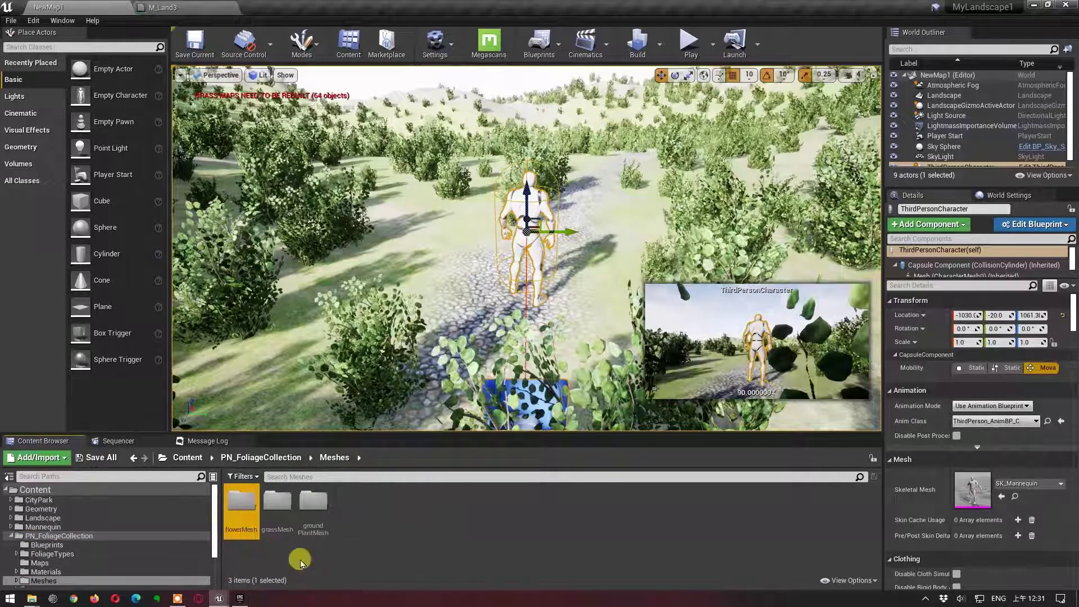
{"action": "left_click", "coordinate": [278, 509]}
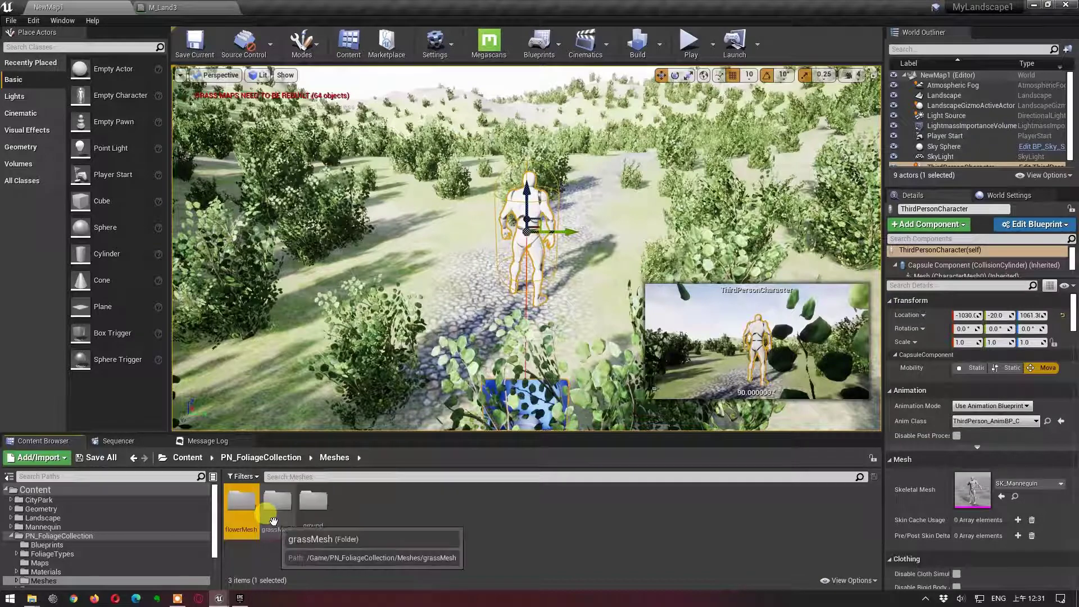
{"action": "double_click", "coordinate": [314, 521]}
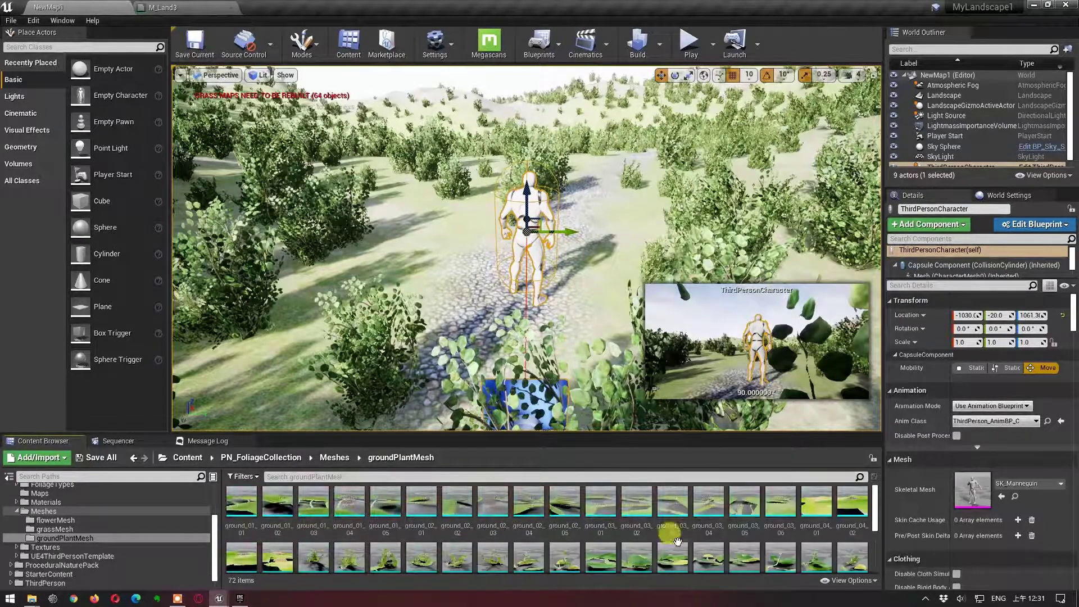
{"action": "scroll", "coordinate": [621, 548], "scroll_direction": "down", "scroll_amount": 3}
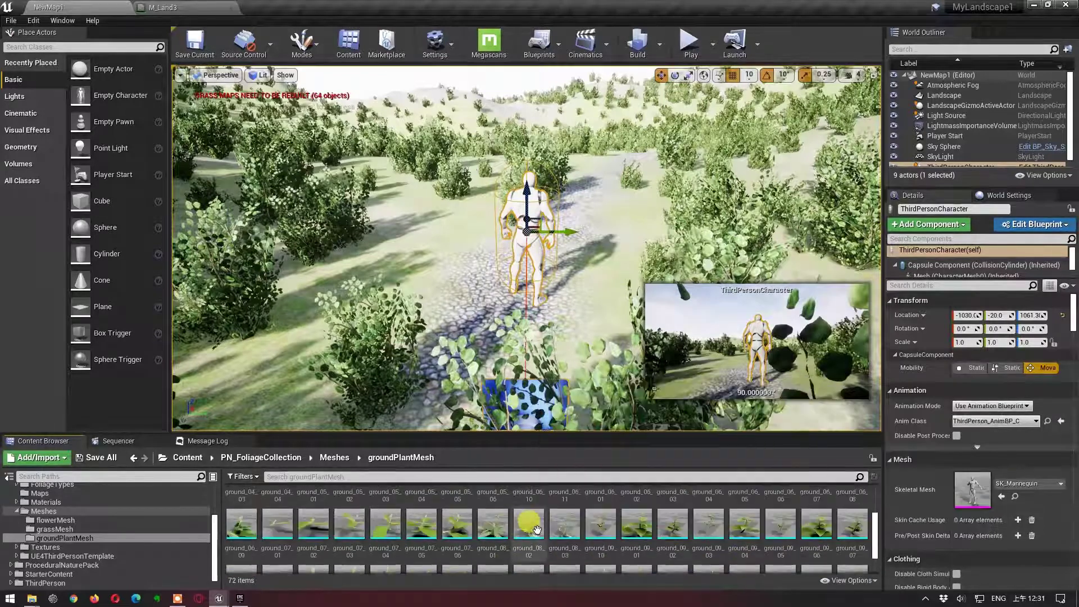
{"action": "scroll", "coordinate": [537, 530], "scroll_direction": "up", "scroll_amount": 1}
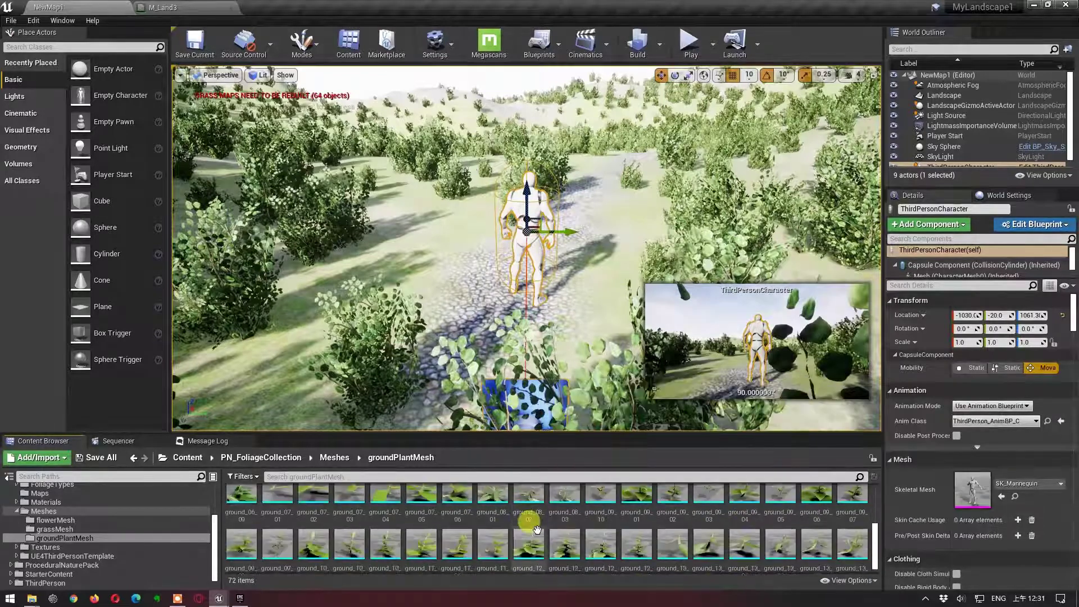
Browse the grassMesh folder, then open flowerMesh to show its 96 flower meshes.
{"action": "left_click", "coordinate": [333, 458]}
{"action": "double_click", "coordinate": [278, 502]}
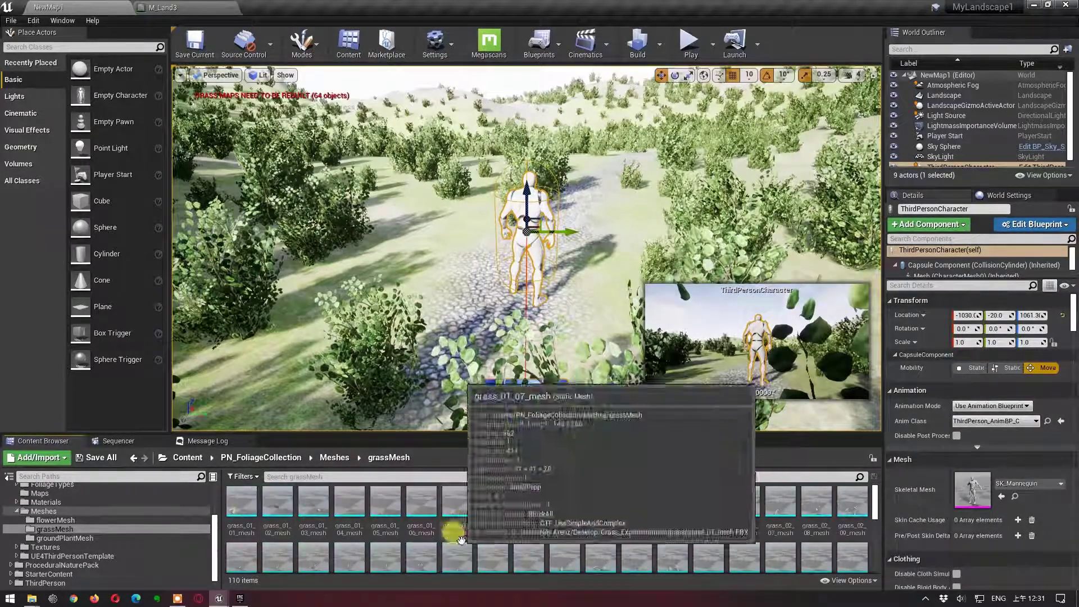
{"action": "scroll", "coordinate": [635, 529], "scroll_direction": "down", "scroll_amount": 5}
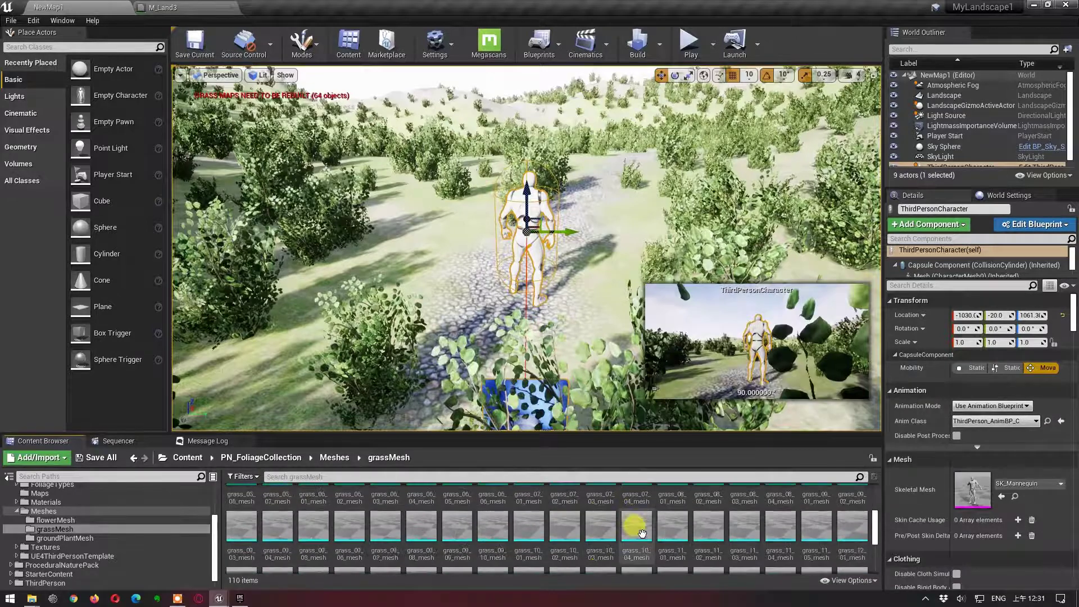
{"action": "scroll", "coordinate": [635, 526], "scroll_direction": "up", "scroll_amount": 5}
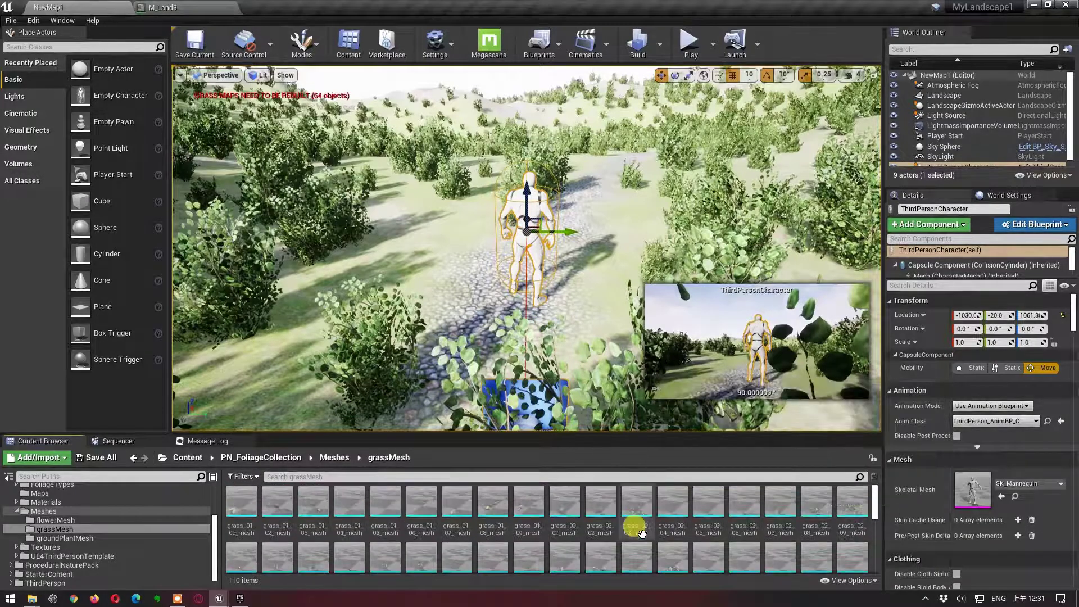
{"action": "left_click", "coordinate": [335, 457]}
{"action": "double_click", "coordinate": [241, 502]}
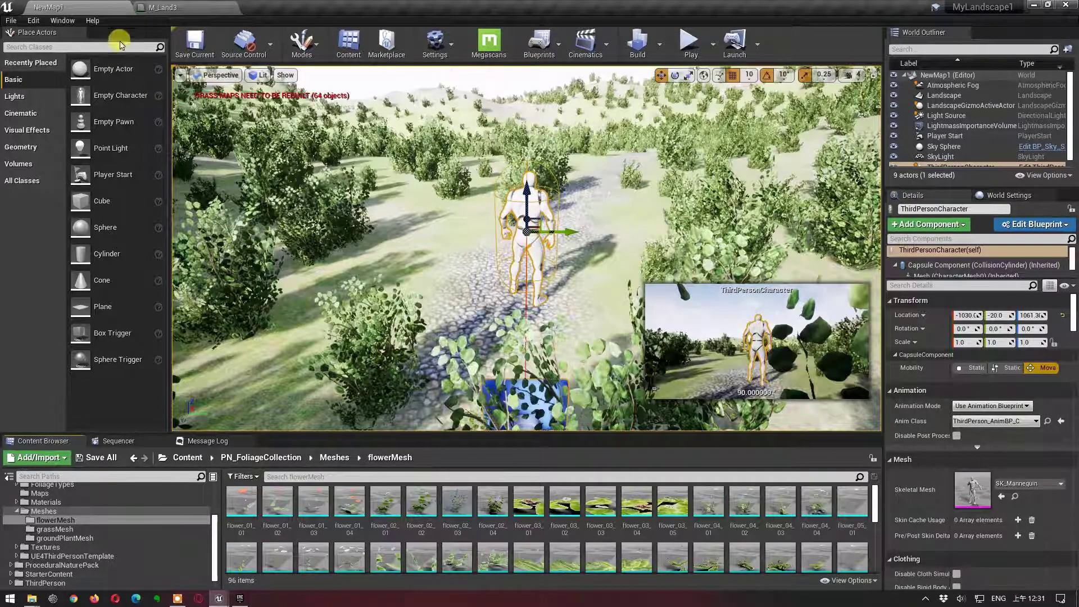
Open Grass_01_GrassType from the Content Browser and collapse its SM_Bush variety (element 0).
{"action": "left_click", "coordinate": [167, 10]}
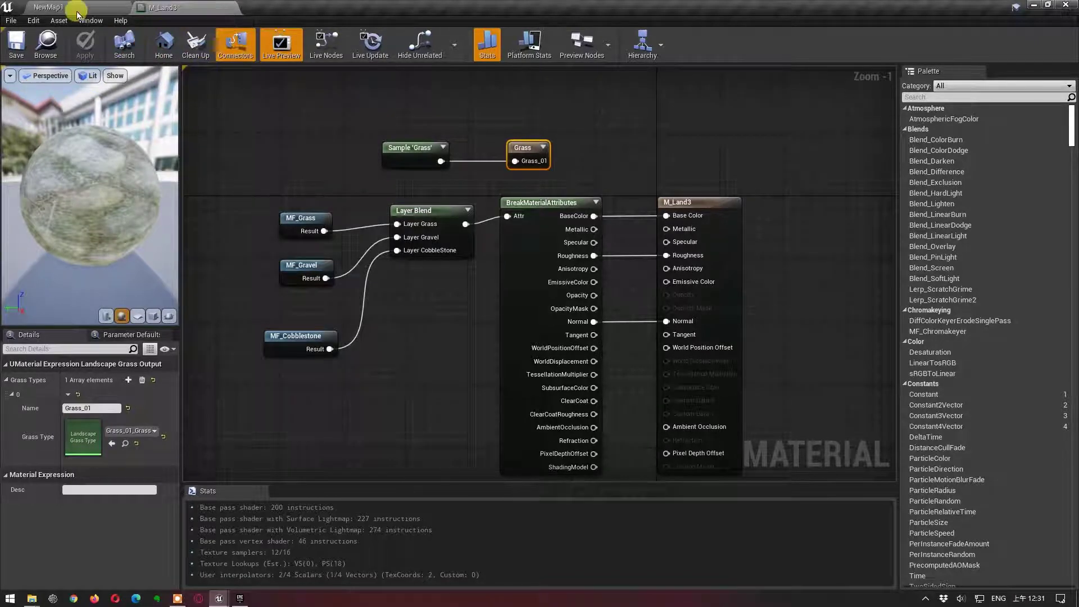
{"action": "left_click", "coordinate": [124, 443]}
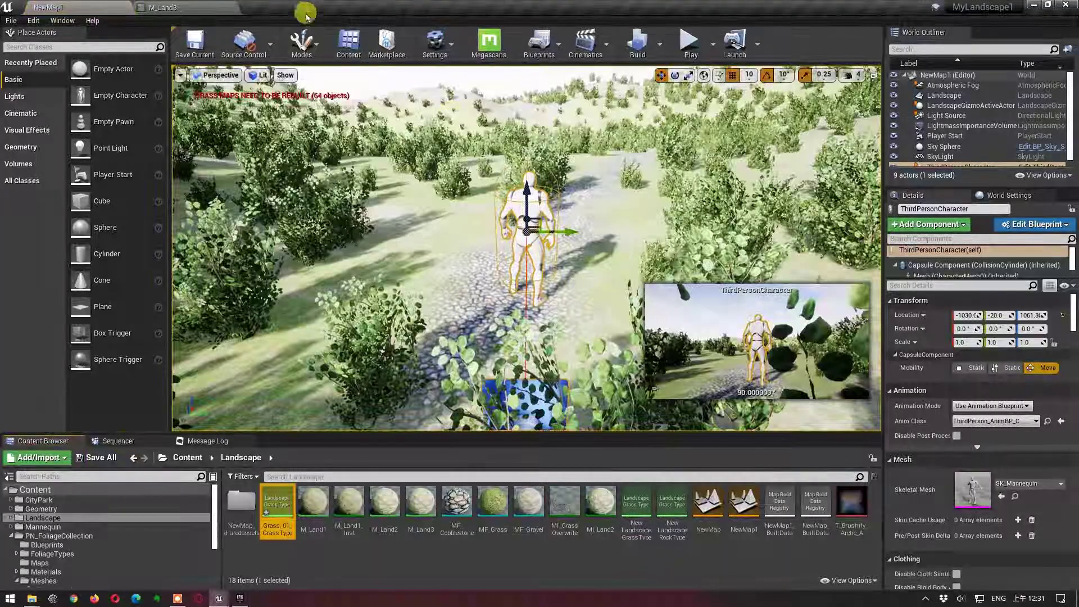
{"action": "double_click", "coordinate": [271, 503]}
{"action": "left_click_drag", "start_coordinate": [680, 113], "coordinate": [310, 11]}
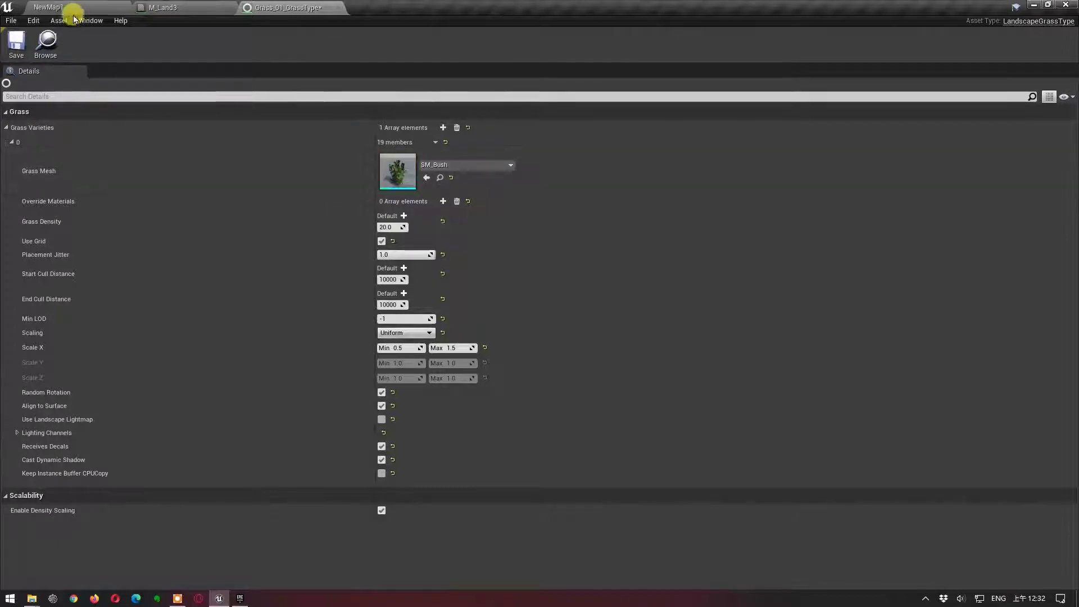
{"action": "left_click", "coordinate": [40, 8]}
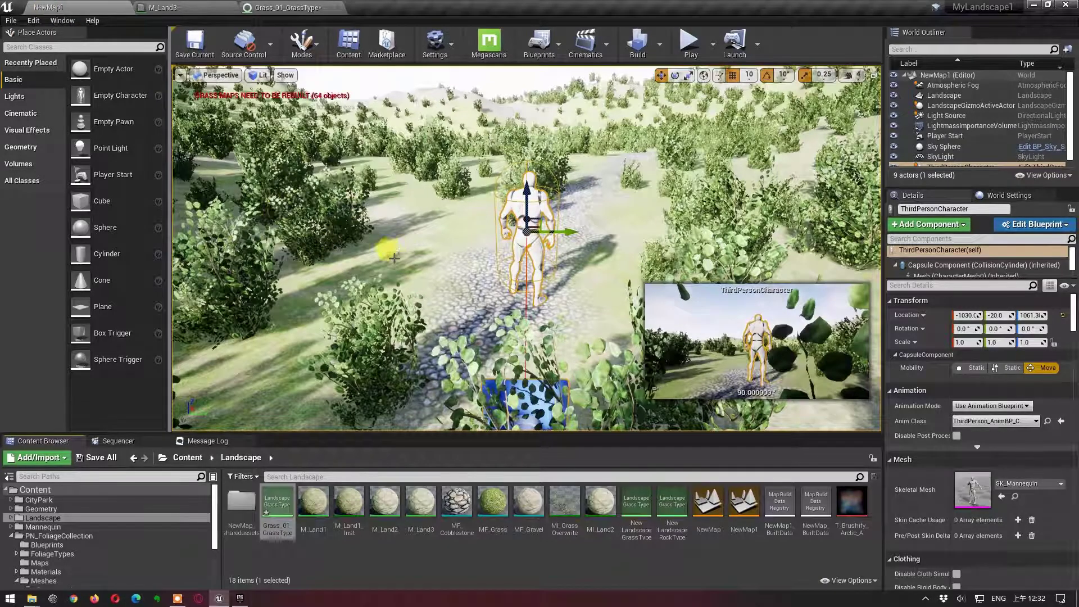
{"action": "left_click", "coordinate": [298, 8]}
{"action": "left_click", "coordinate": [12, 143]}
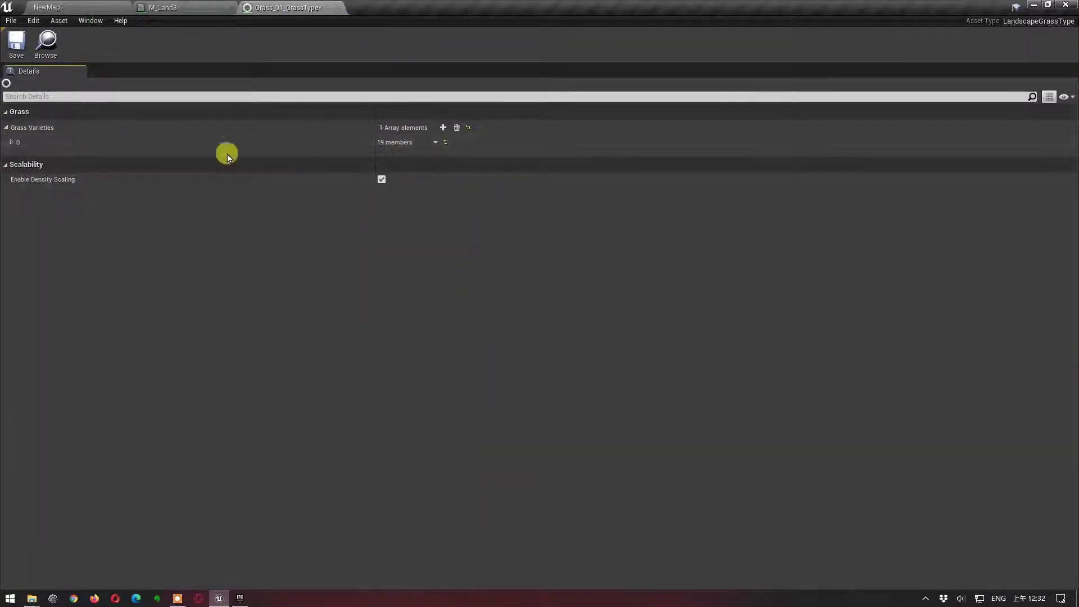
Add Grass Varieties element 1 and set its Grass Mesh to grass_01_01_mesh.
{"action": "left_click", "coordinate": [445, 129]}
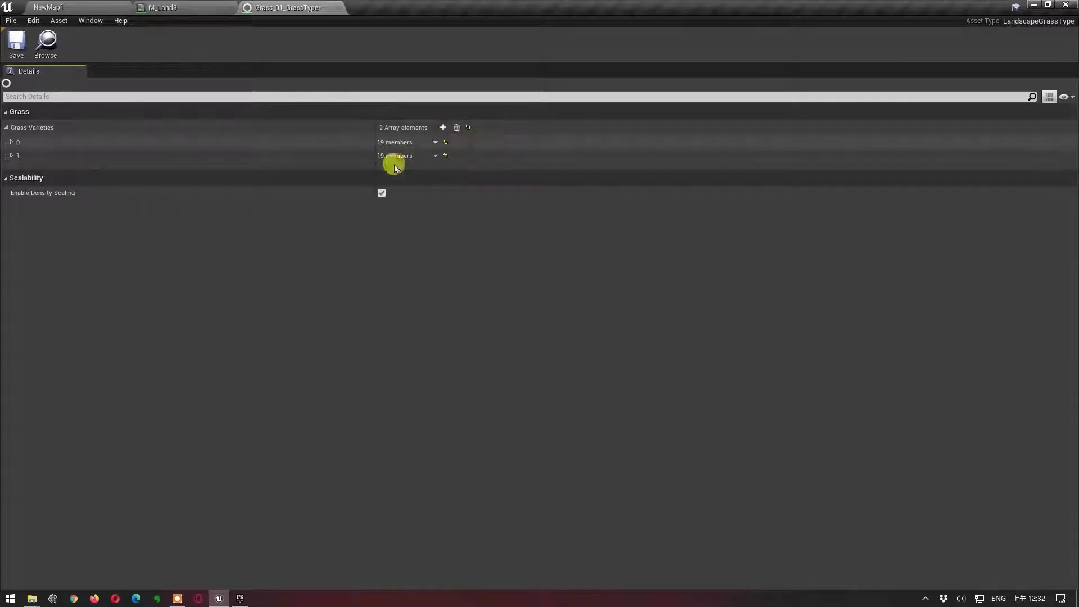
{"action": "left_click", "coordinate": [12, 156]}
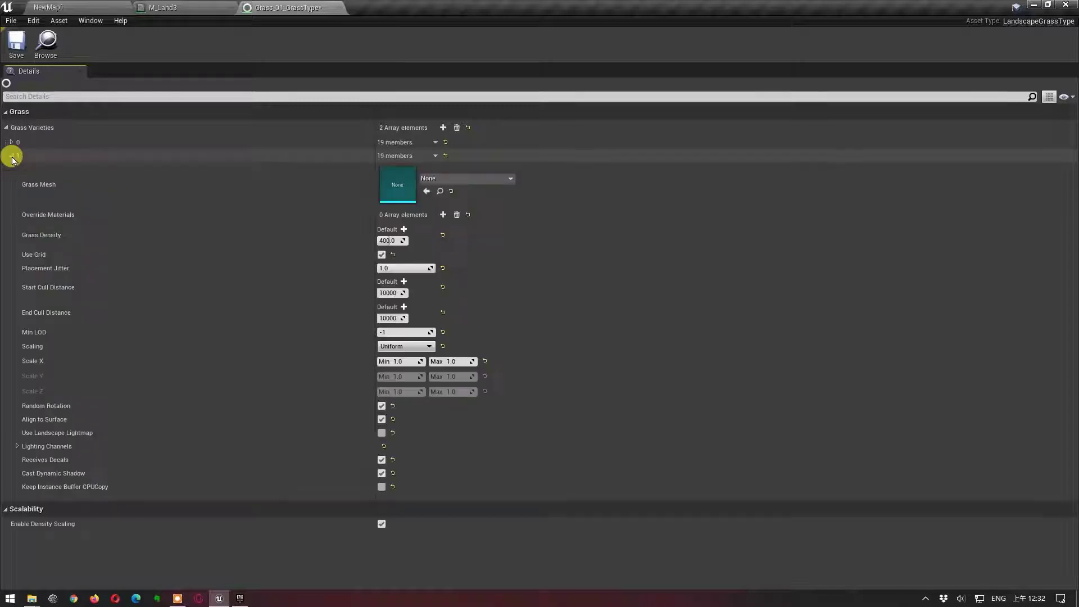
{"action": "left_click", "coordinate": [511, 181]}
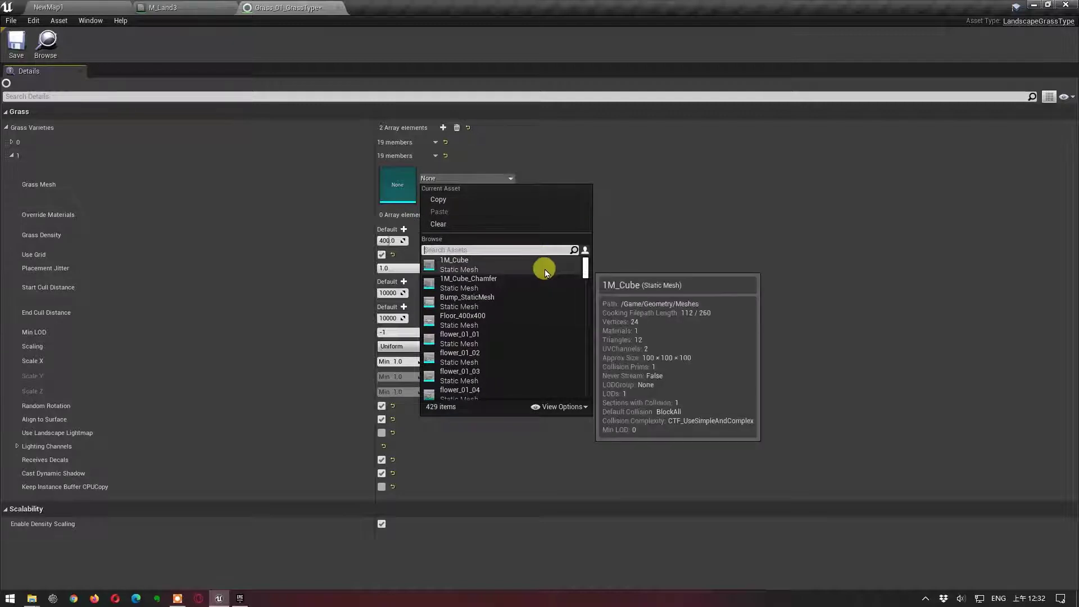
{"action": "scroll", "coordinate": [544, 271], "scroll_direction": "down", "scroll_amount": 3}
{"action": "scroll", "coordinate": [534, 282], "scroll_direction": "down", "scroll_amount": 2}
{"action": "scroll", "coordinate": [533, 283], "scroll_direction": "down", "scroll_amount": 2}
{"action": "scroll", "coordinate": [533, 284], "scroll_direction": "down", "scroll_amount": 2}
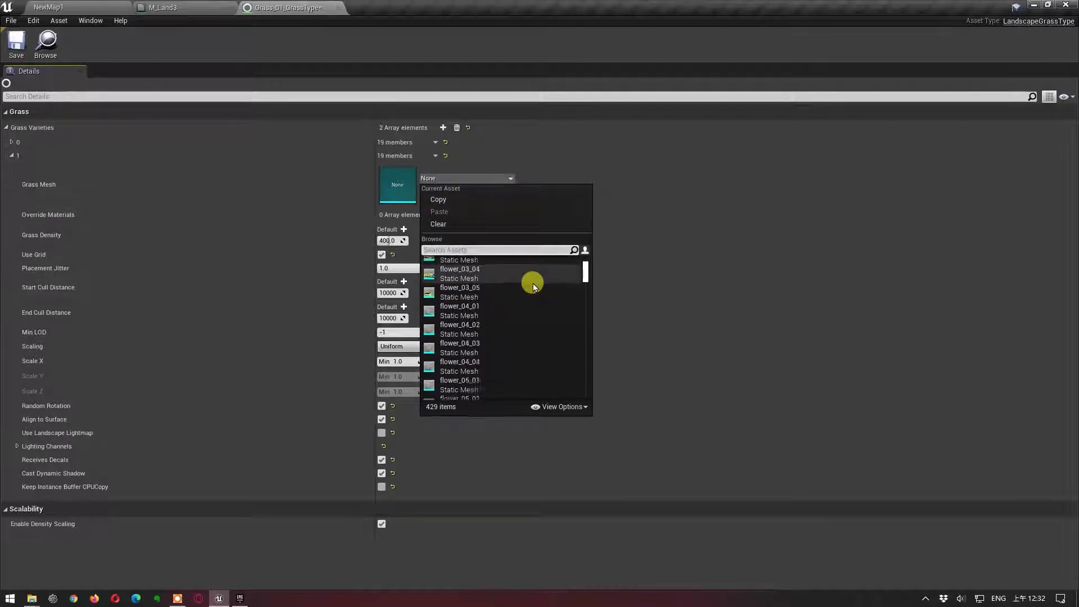
{"action": "scroll", "coordinate": [532, 285], "scroll_direction": "down", "scroll_amount": 3}
{"action": "scroll", "coordinate": [528, 289], "scroll_direction": "down", "scroll_amount": 3}
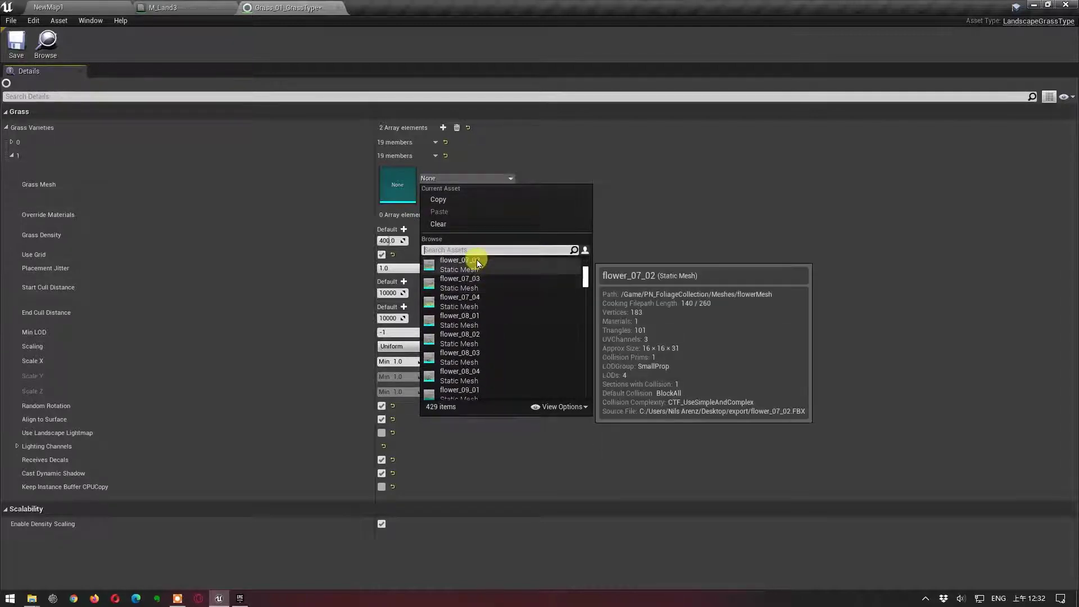
{"action": "type", "text": "grass"}
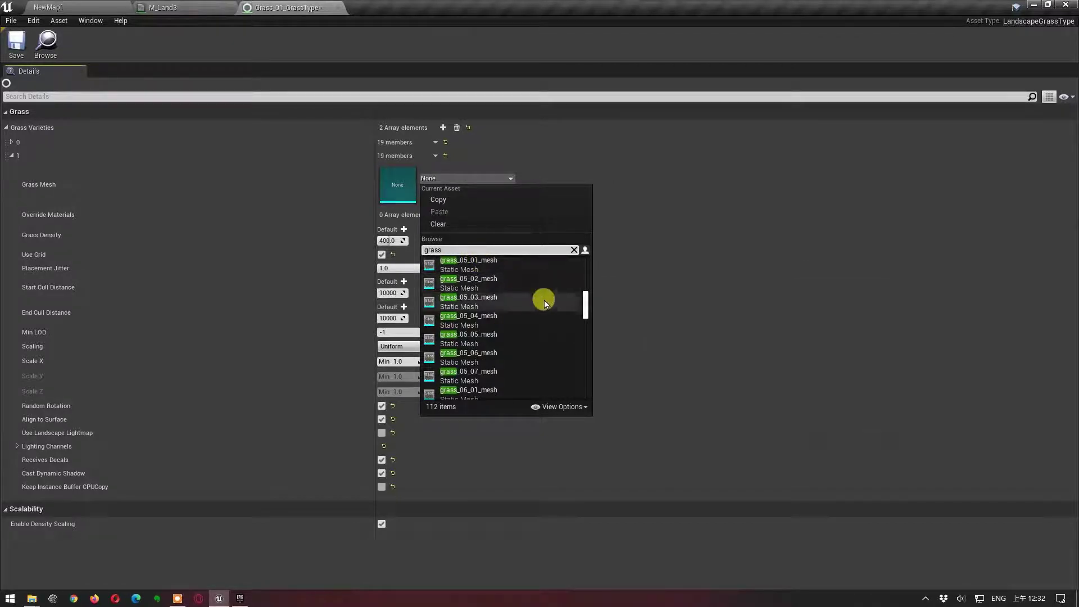
{"action": "scroll", "coordinate": [528, 321], "scroll_direction": "up", "scroll_amount": 2}
{"action": "scroll", "coordinate": [530, 326], "scroll_direction": "up", "scroll_amount": 3}
{"action": "scroll", "coordinate": [529, 325], "scroll_direction": "up", "scroll_amount": 2}
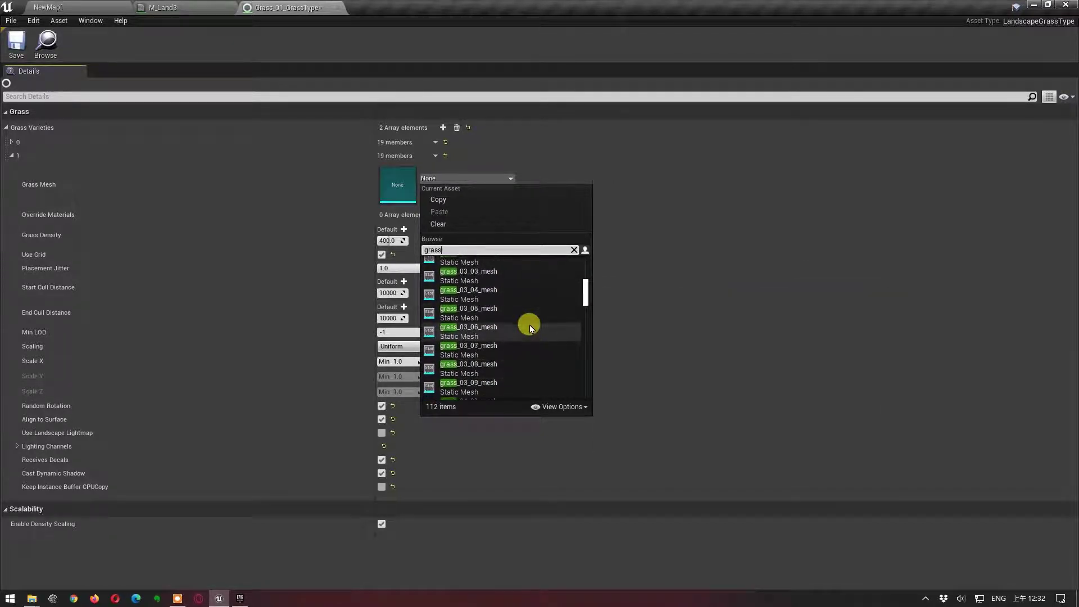
{"action": "scroll", "coordinate": [529, 325], "scroll_direction": "up", "scroll_amount": 2}
{"action": "scroll", "coordinate": [529, 325], "scroll_direction": "up", "scroll_amount": 1}
{"action": "scroll", "coordinate": [529, 325], "scroll_direction": "up", "scroll_amount": 2}
{"action": "scroll", "coordinate": [530, 325], "scroll_direction": "up", "scroll_amount": 3}
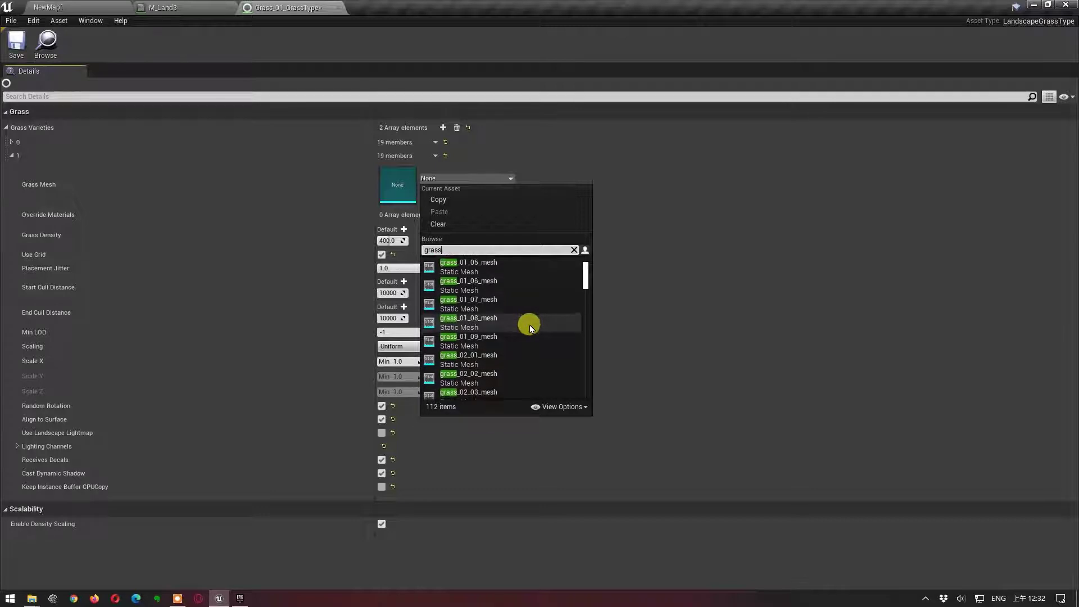
{"action": "scroll", "coordinate": [529, 325], "scroll_direction": "up", "scroll_amount": 2}
{"action": "scroll", "coordinate": [530, 325], "scroll_direction": "up", "scroll_amount": 2}
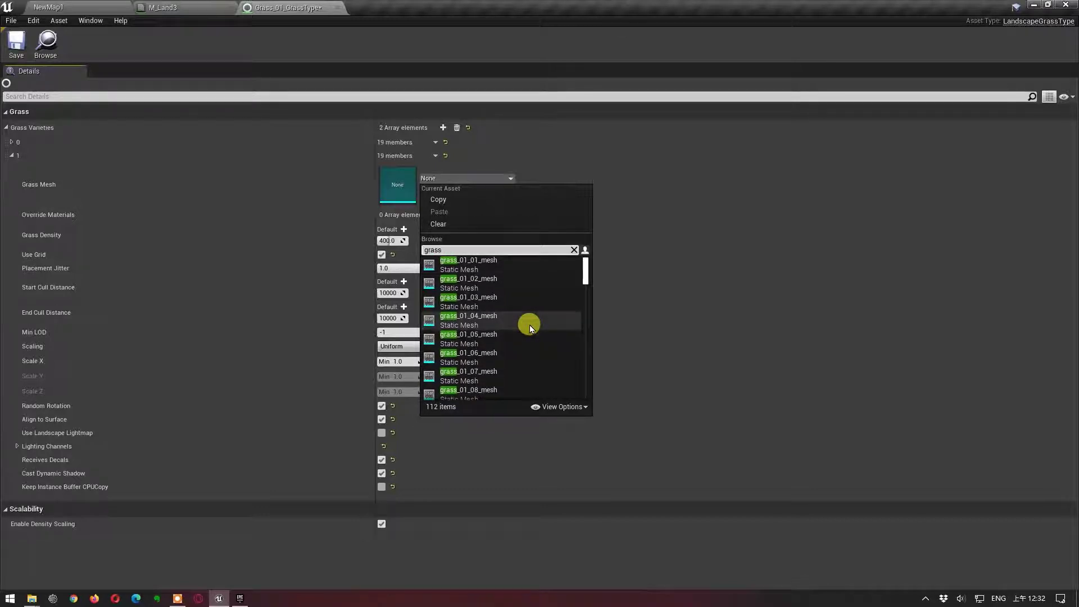
{"action": "mouse_move", "coordinate": [485, 268]}
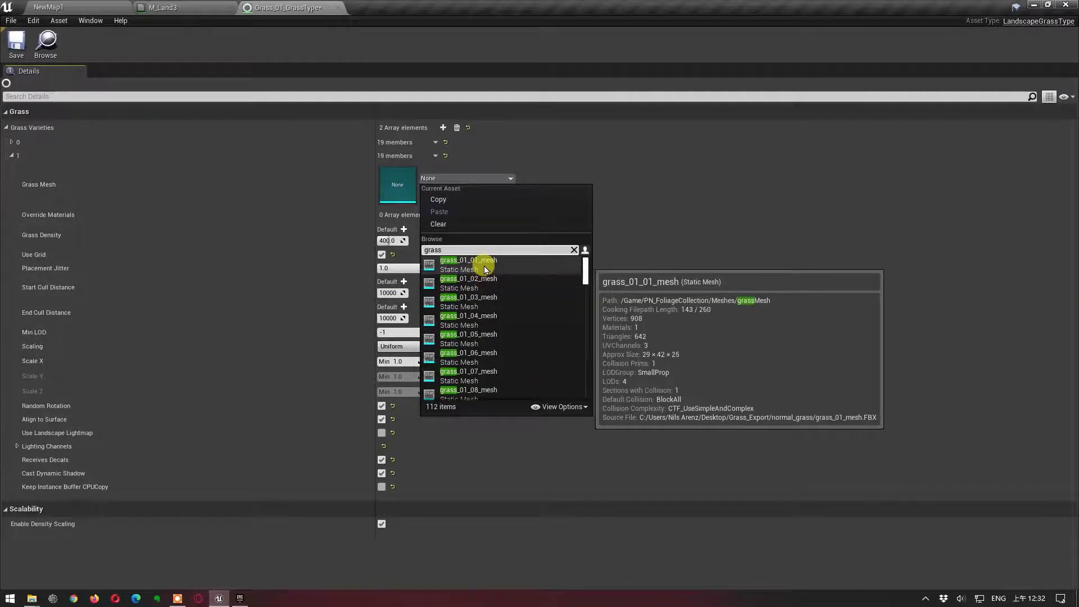
{"action": "left_click", "coordinate": [484, 265]}
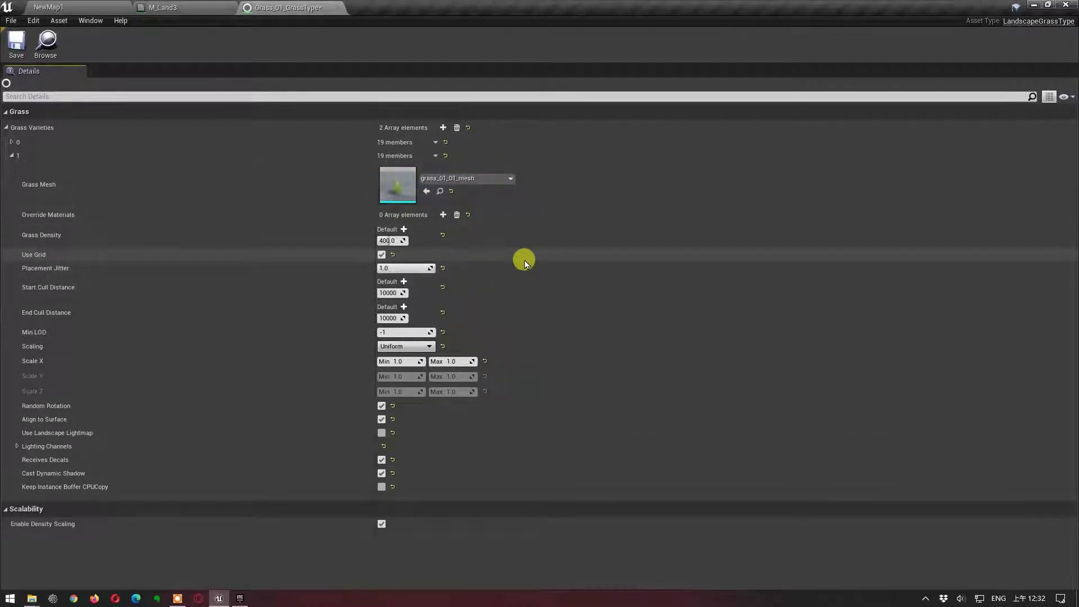
Set the grass_01_01 variety's Scale X Min to 1.5, keeping Max at 2.0, and view NewMap1.
{"action": "left_click", "coordinate": [59, 8]}
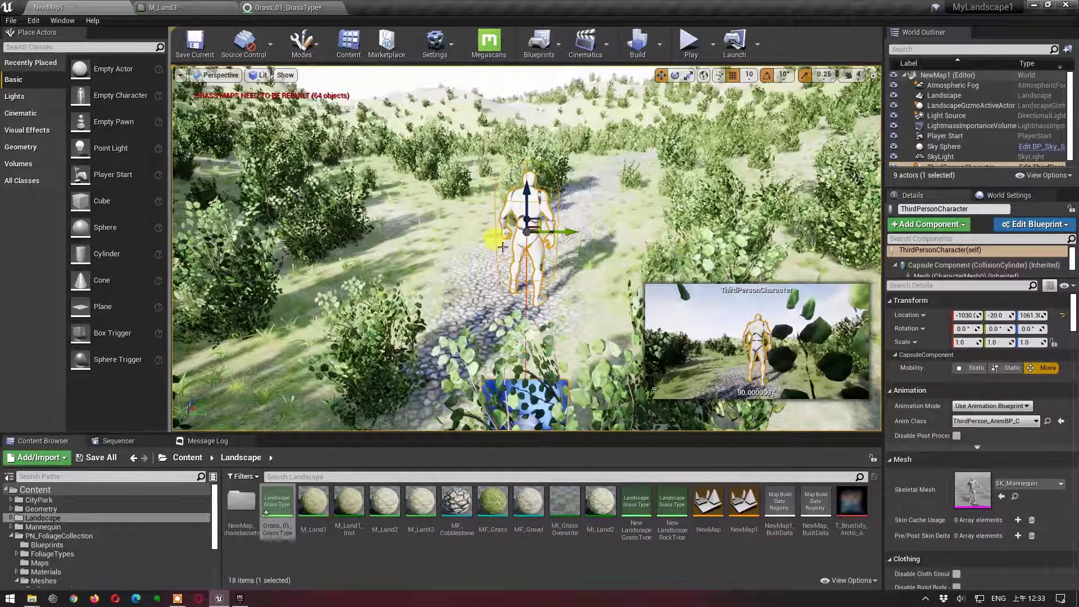
{"action": "left_click", "coordinate": [286, 7]}
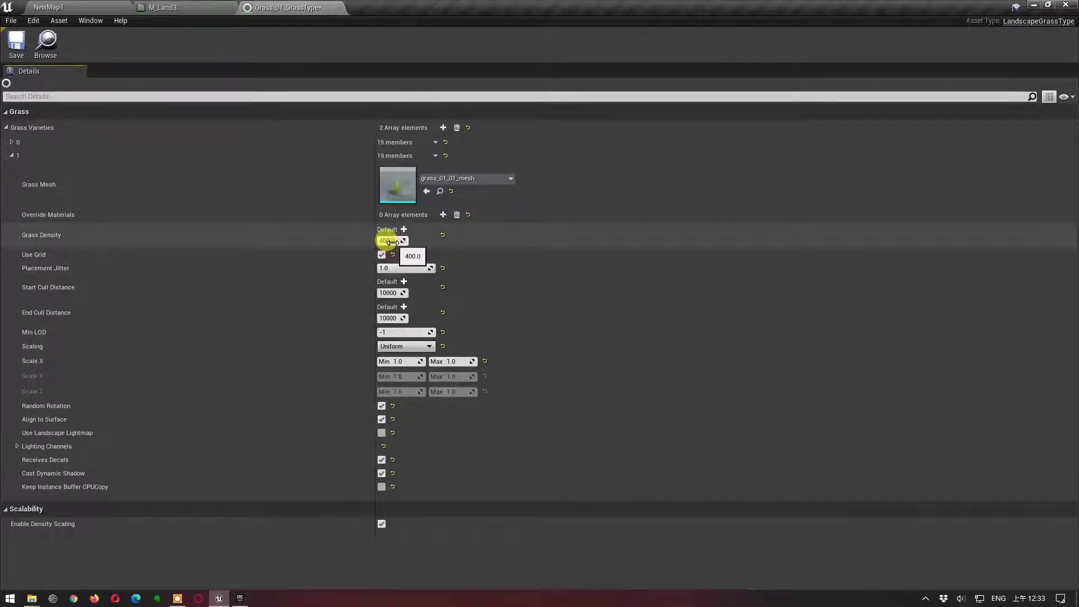
{"action": "left_click", "coordinate": [392, 361]}
{"action": "type", "text": "2"}
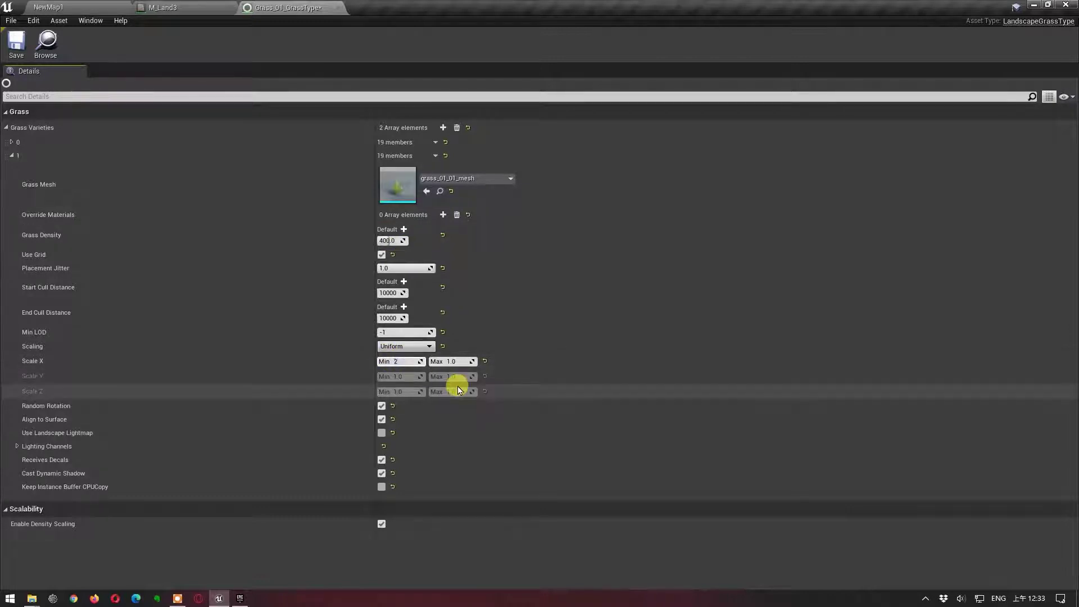
{"action": "key", "text": "BackSpace"}
{"action": "type", "text": ".5"}
{"action": "key", "text": "Tab"}
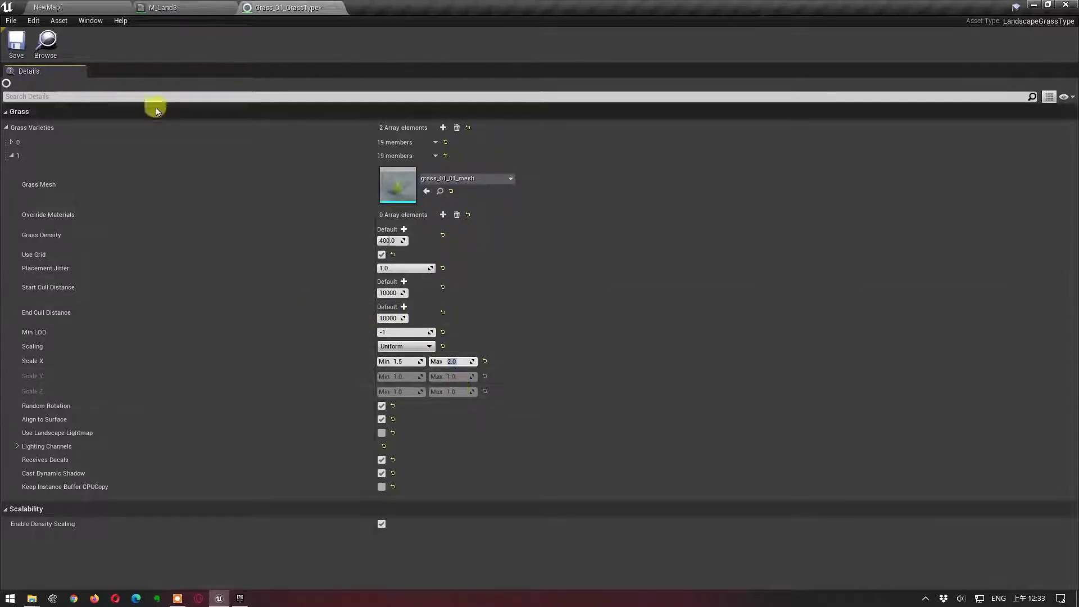
{"action": "left_click", "coordinate": [75, 12]}
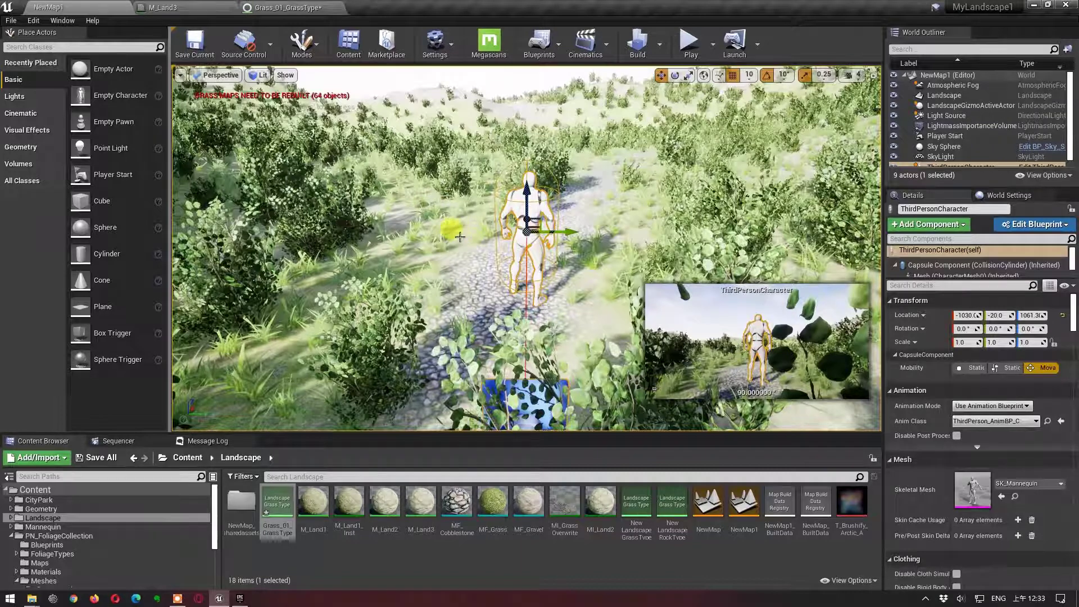
Expand the first grass variety and replace its SM_Bush mesh with flower_17_01.
{"action": "left_click", "coordinate": [288, 7]}
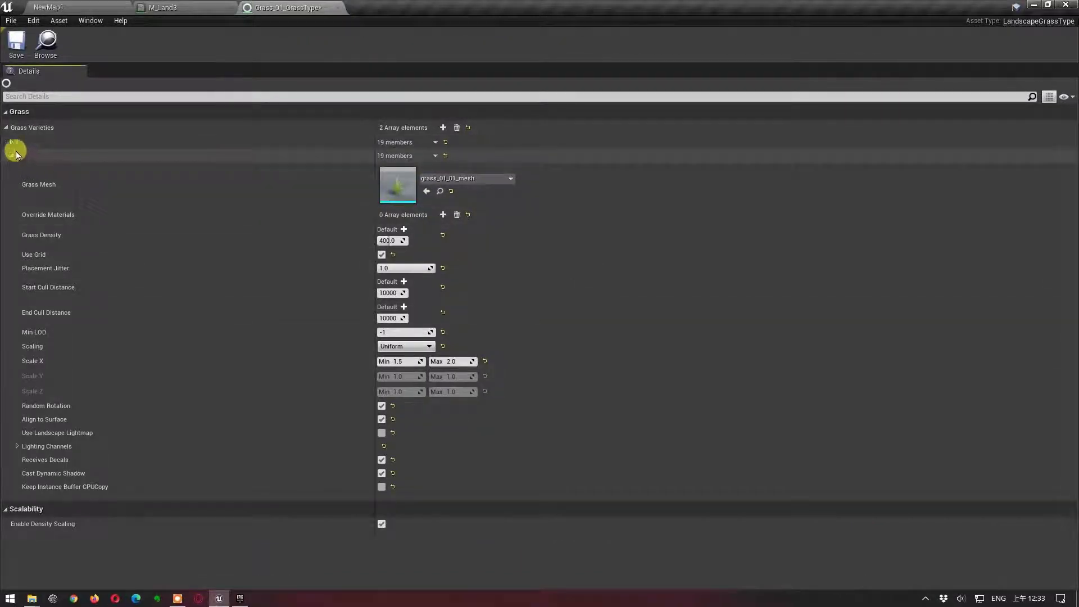
{"action": "left_click", "coordinate": [12, 142]}
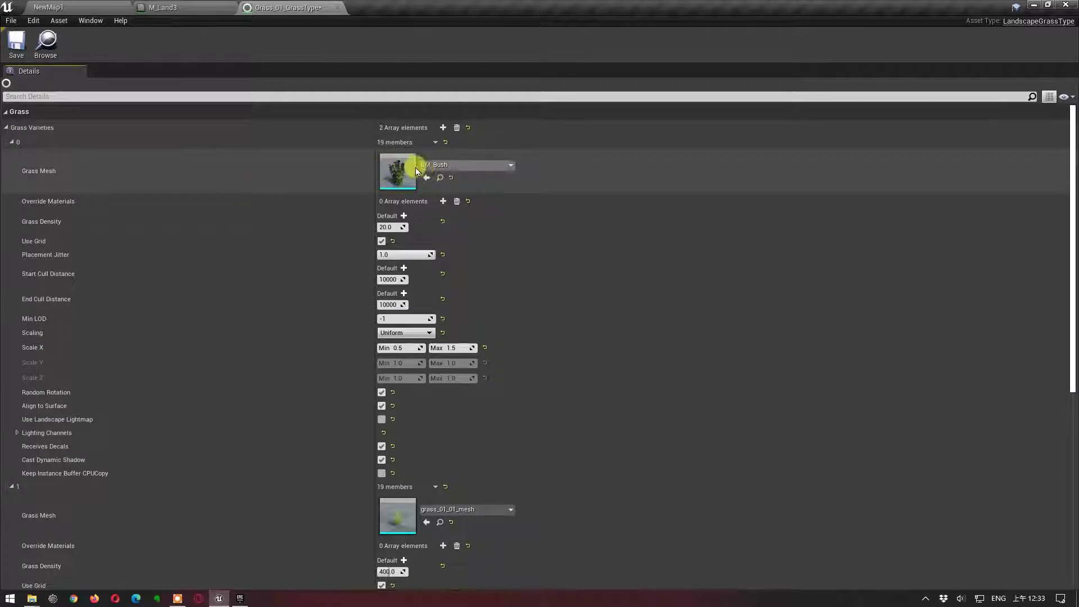
{"action": "left_click", "coordinate": [510, 167]}
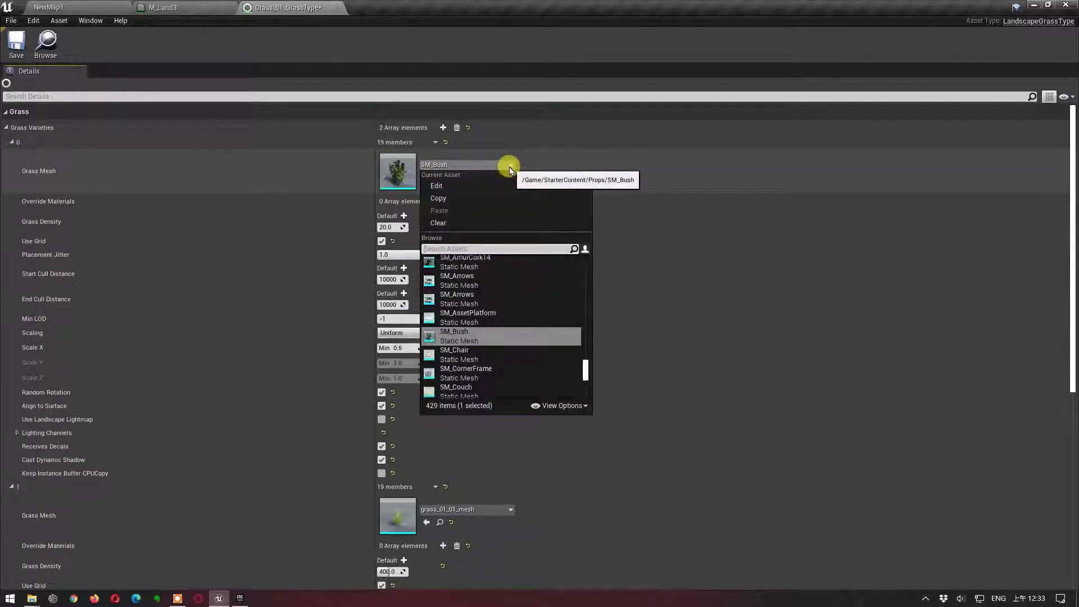
{"action": "scroll", "coordinate": [533, 314], "scroll_direction": "down", "scroll_amount": 3}
{"action": "scroll", "coordinate": [505, 303], "scroll_direction": "down", "scroll_amount": 2}
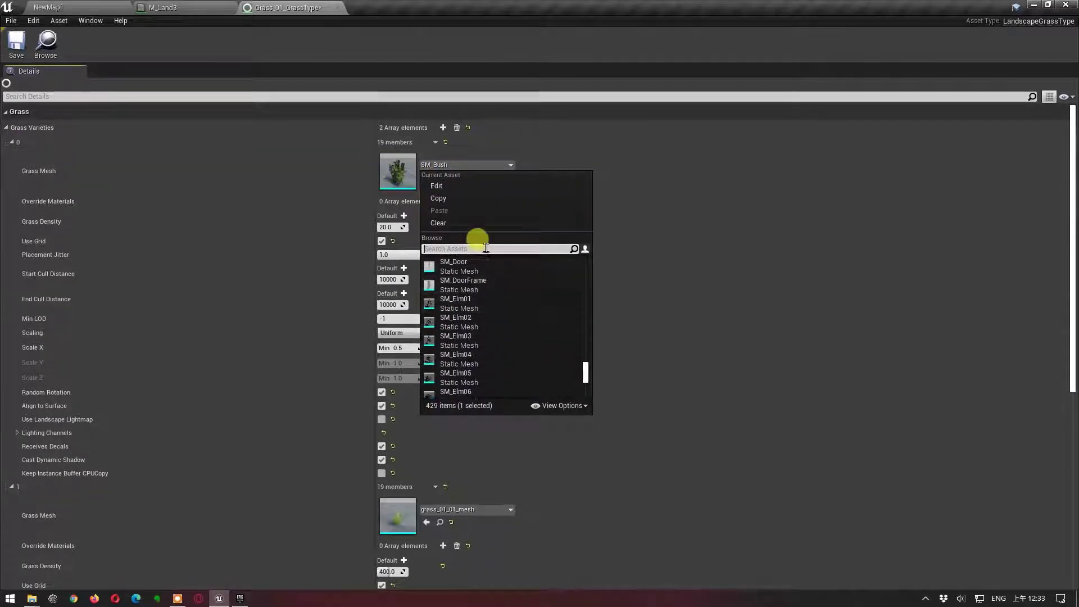
{"action": "type", "text": "flower"}
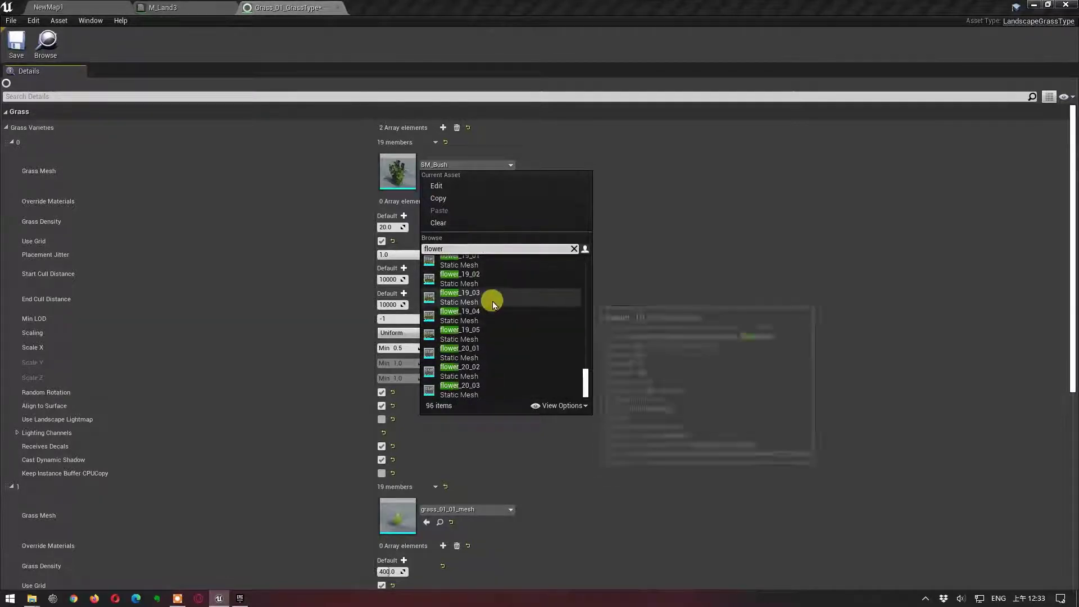
{"action": "scroll", "coordinate": [494, 302], "scroll_direction": "up", "scroll_amount": 2}
{"action": "scroll", "coordinate": [495, 301], "scroll_direction": "up", "scroll_amount": 3}
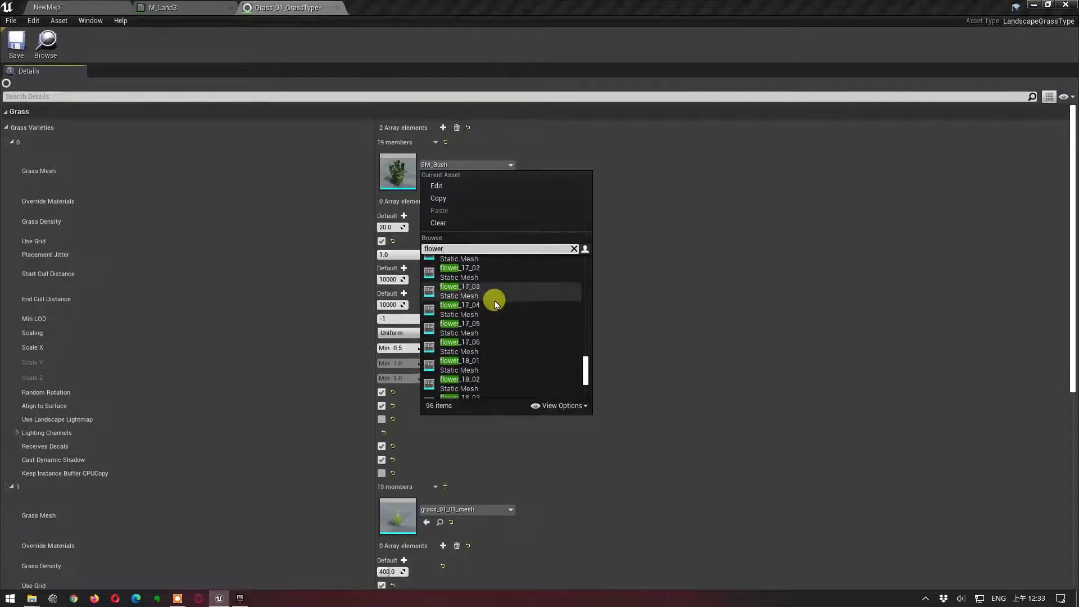
{"action": "scroll", "coordinate": [499, 297], "scroll_direction": "up", "scroll_amount": 2}
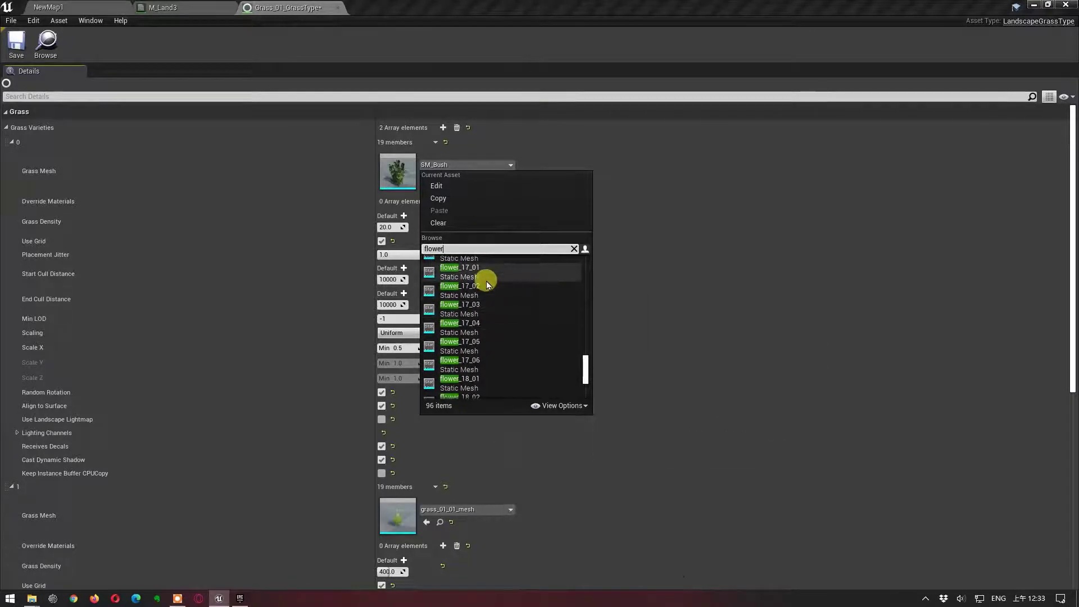
{"action": "left_click", "coordinate": [484, 279]}
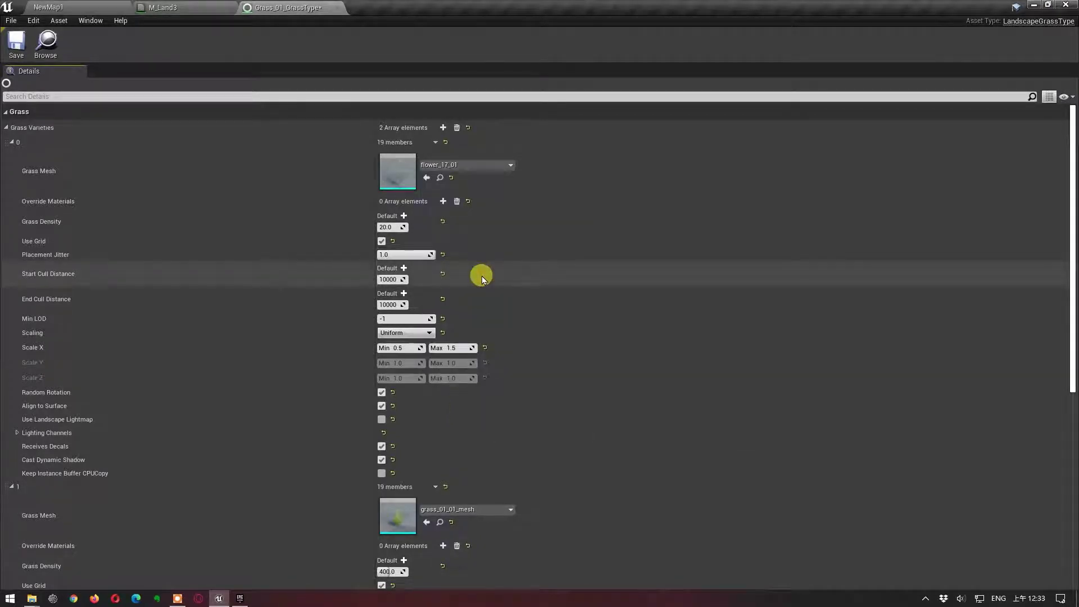
Change the first variety's mesh to flower_01_01 and set its Grass Density to 400.
{"action": "left_click", "coordinate": [483, 166]}
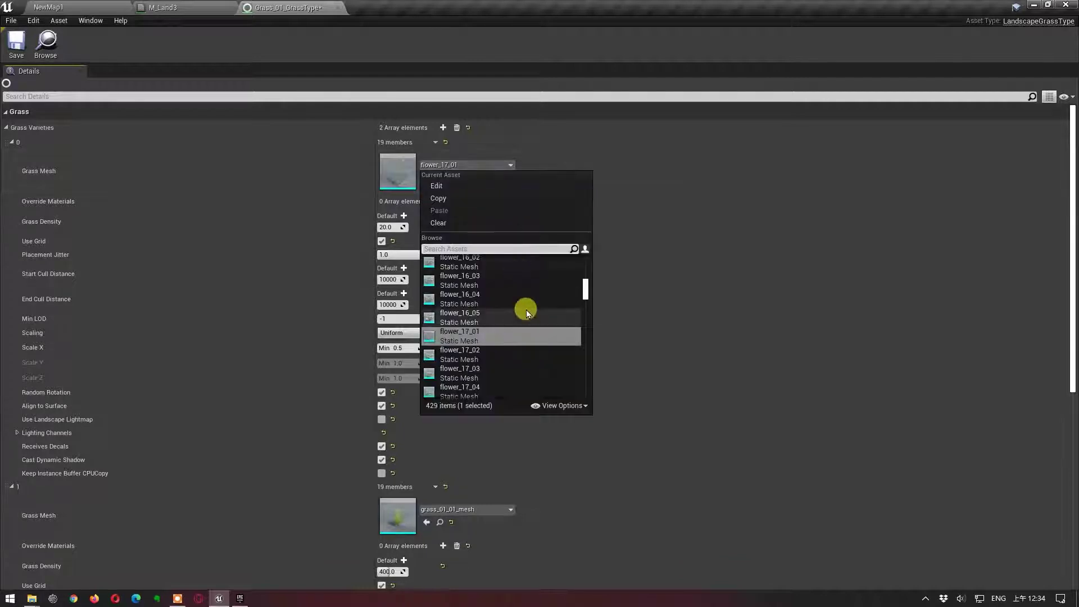
{"action": "scroll", "coordinate": [526, 309], "scroll_direction": "up", "scroll_amount": 3}
{"action": "scroll", "coordinate": [527, 309], "scroll_direction": "up", "scroll_amount": 3}
{"action": "scroll", "coordinate": [526, 309], "scroll_direction": "up", "scroll_amount": 3}
{"action": "scroll", "coordinate": [526, 310], "scroll_direction": "up", "scroll_amount": 3}
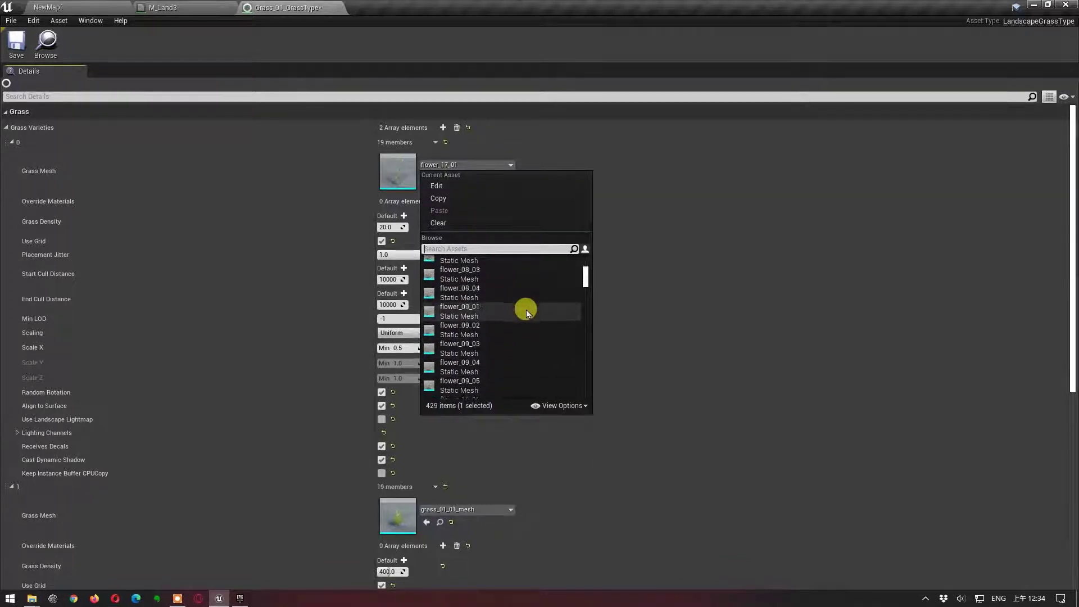
{"action": "scroll", "coordinate": [526, 309], "scroll_direction": "up", "scroll_amount": 3}
{"action": "scroll", "coordinate": [527, 309], "scroll_direction": "up", "scroll_amount": 3}
{"action": "scroll", "coordinate": [526, 309], "scroll_direction": "up", "scroll_amount": 3}
{"action": "scroll", "coordinate": [526, 309], "scroll_direction": "up", "scroll_amount": 3}
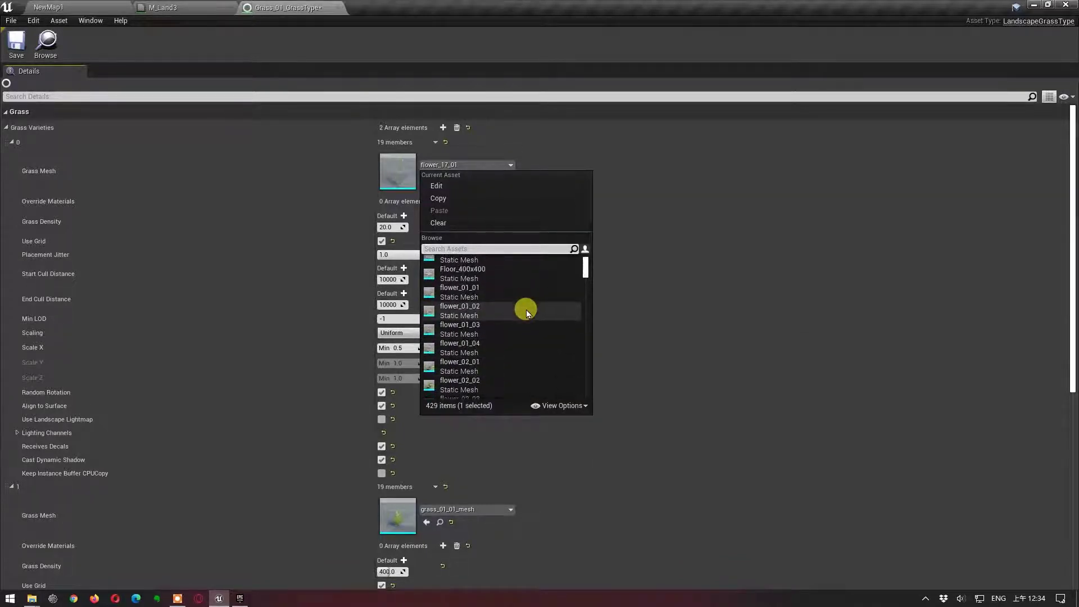
{"action": "left_click", "coordinate": [499, 292]}
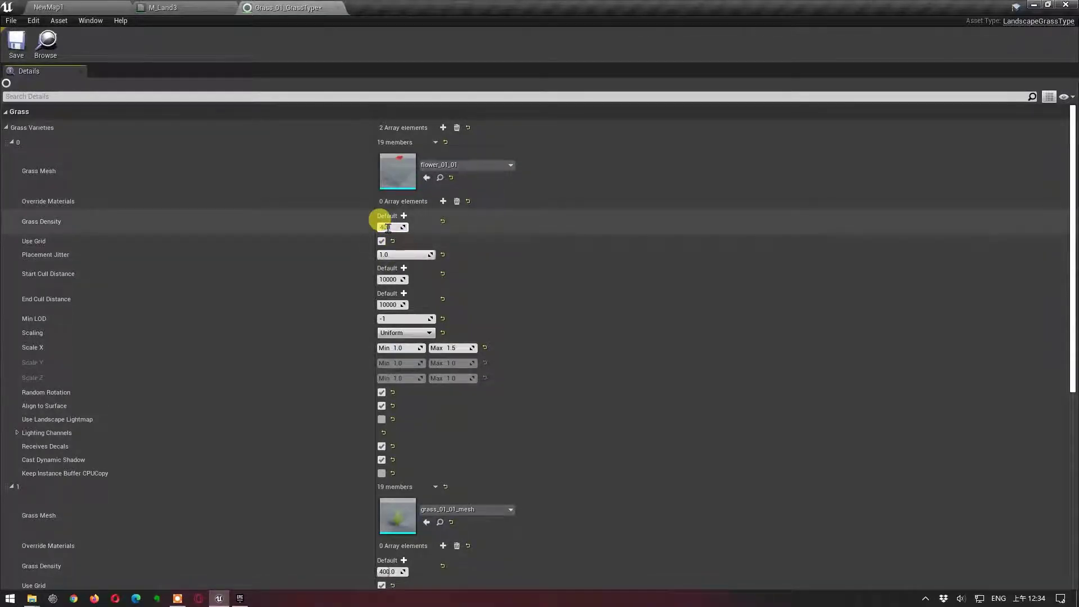
{"action": "left_click", "coordinate": [388, 227]}
Zoom in and out on the red flowers near the character, then reopen Grass_01_GrassType.
{"action": "left_click", "coordinate": [88, 11]}
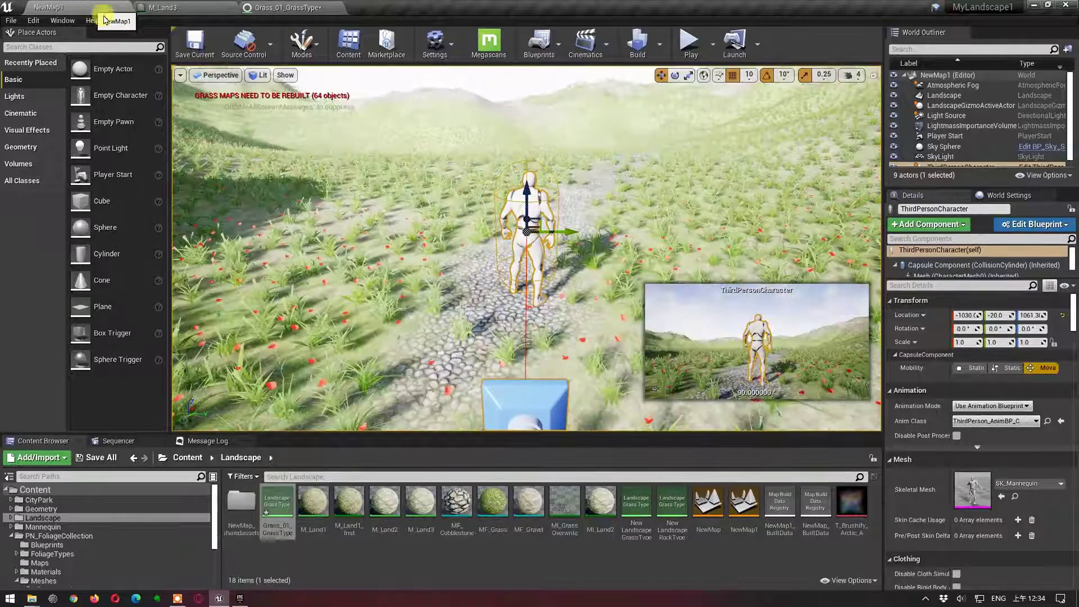
{"action": "scroll", "coordinate": [360, 282], "scroll_direction": "up", "scroll_amount": 2}
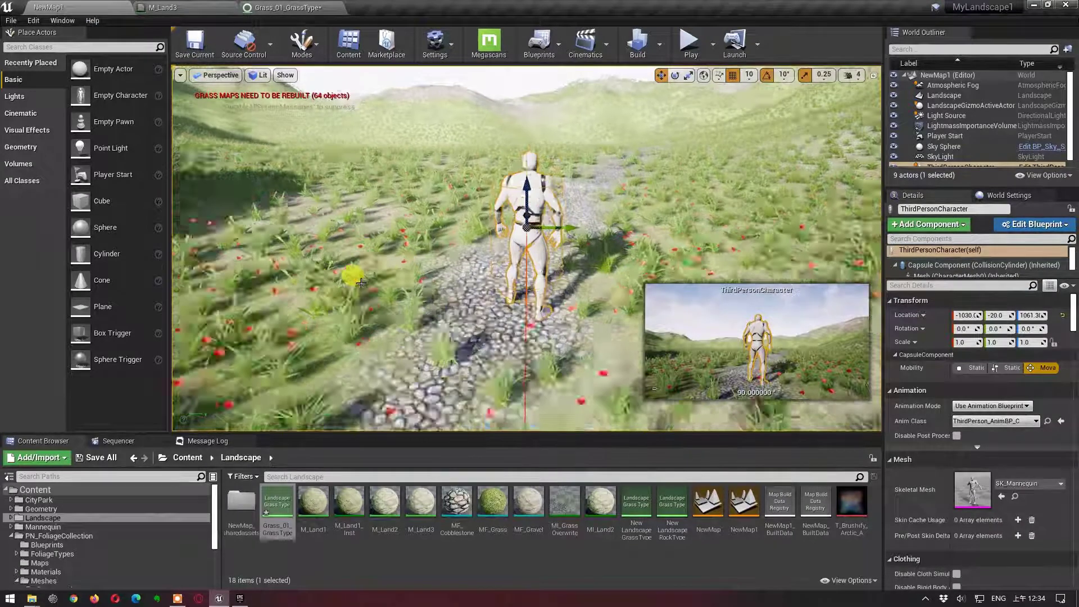
{"action": "scroll", "coordinate": [360, 283], "scroll_direction": "up", "scroll_amount": 2}
{"action": "scroll", "coordinate": [361, 283], "scroll_direction": "up", "scroll_amount": 2}
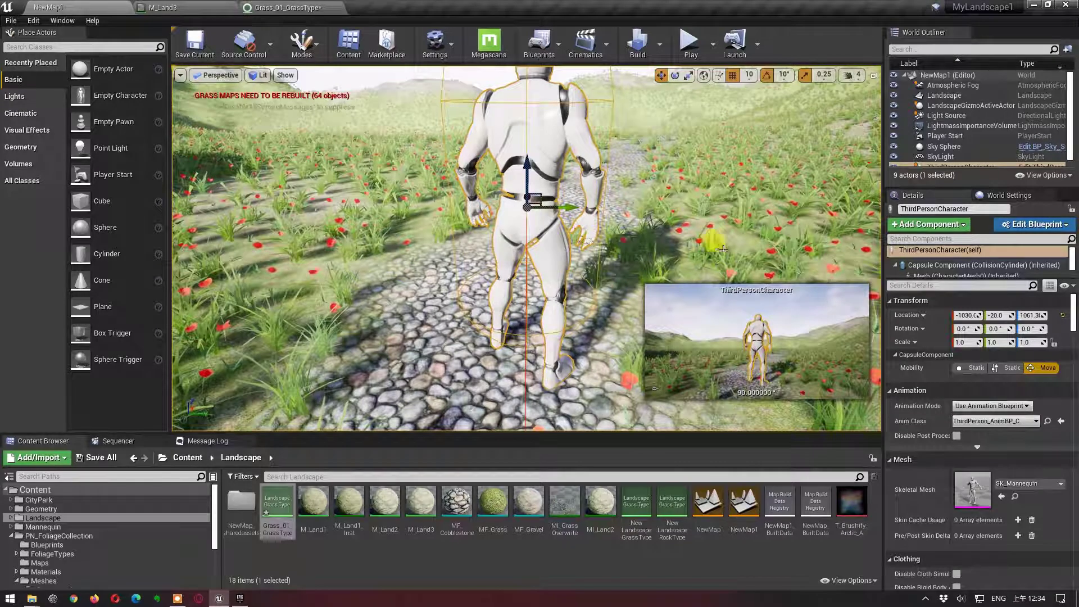
{"action": "scroll", "coordinate": [327, 251], "scroll_direction": "down", "scroll_amount": 5}
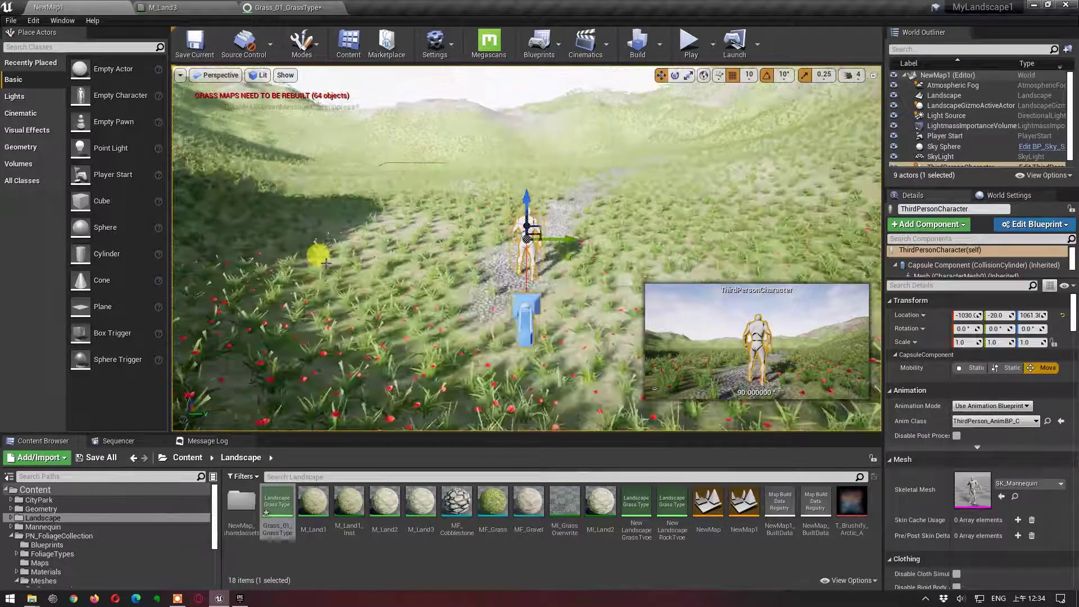
{"action": "left_click", "coordinate": [296, 9]}
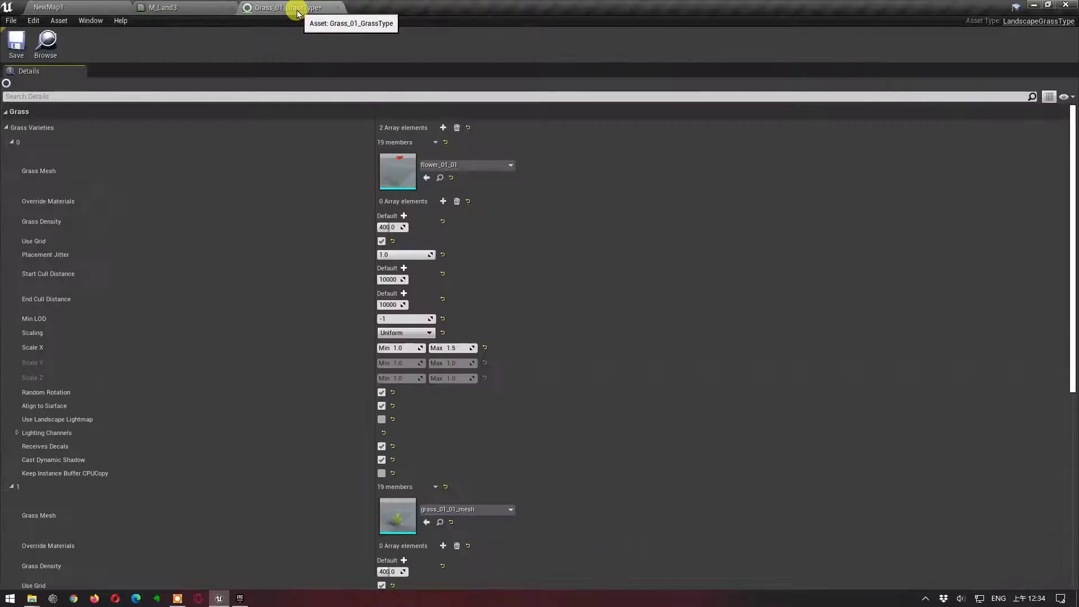
Set the first variety's Grass Mesh to flower_02_01 and check the result in NewMap1.
{"action": "left_click", "coordinate": [510, 166]}
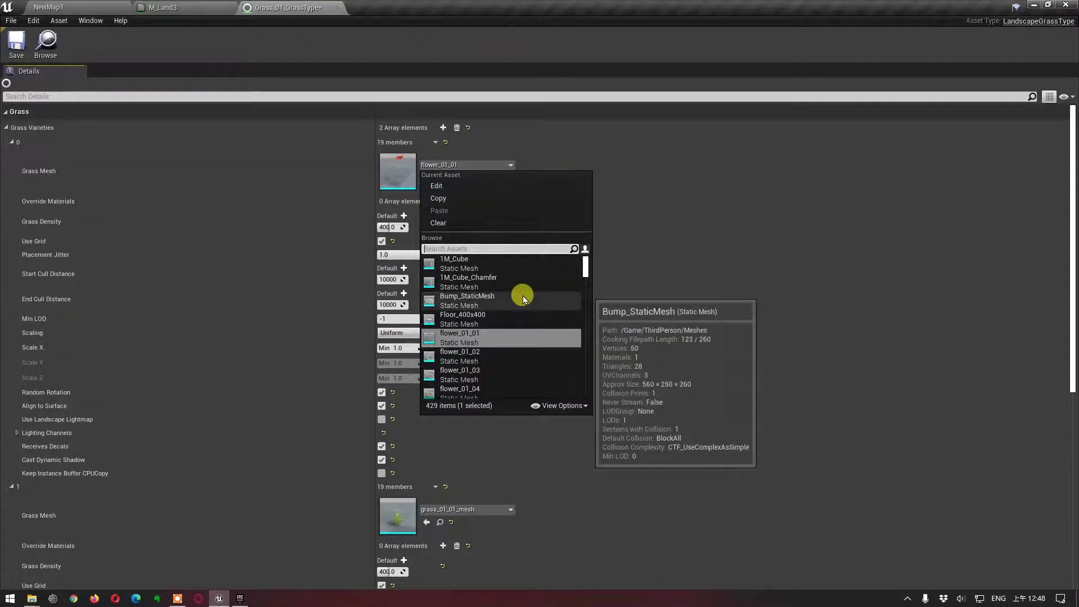
{"action": "scroll", "coordinate": [523, 295], "scroll_direction": "down", "scroll_amount": 2}
{"action": "mouse_move", "coordinate": [464, 345]}
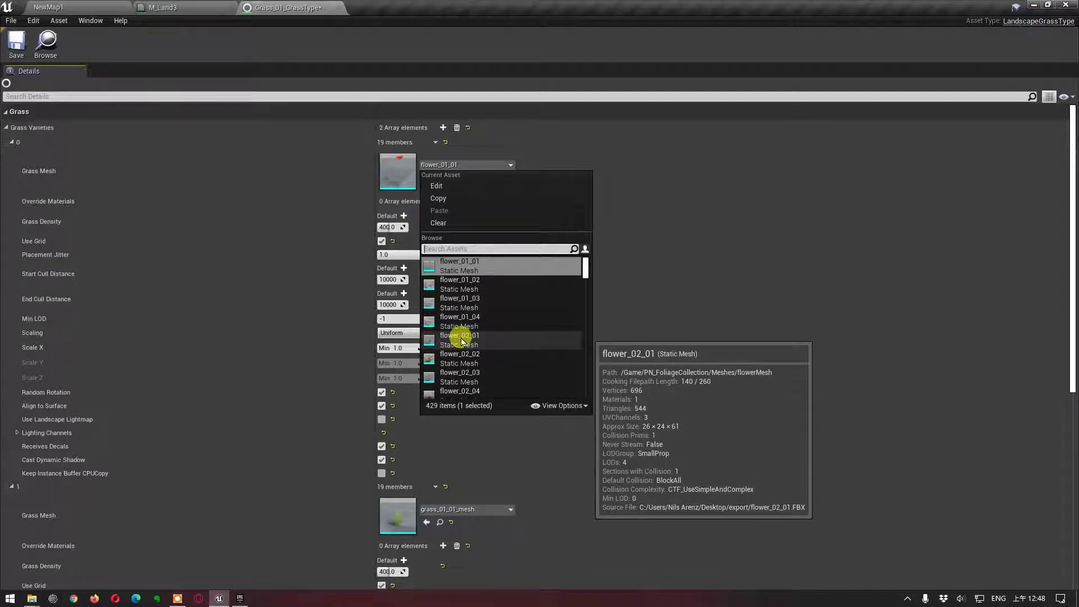
{"action": "scroll", "coordinate": [484, 331], "scroll_direction": "up", "scroll_amount": 1}
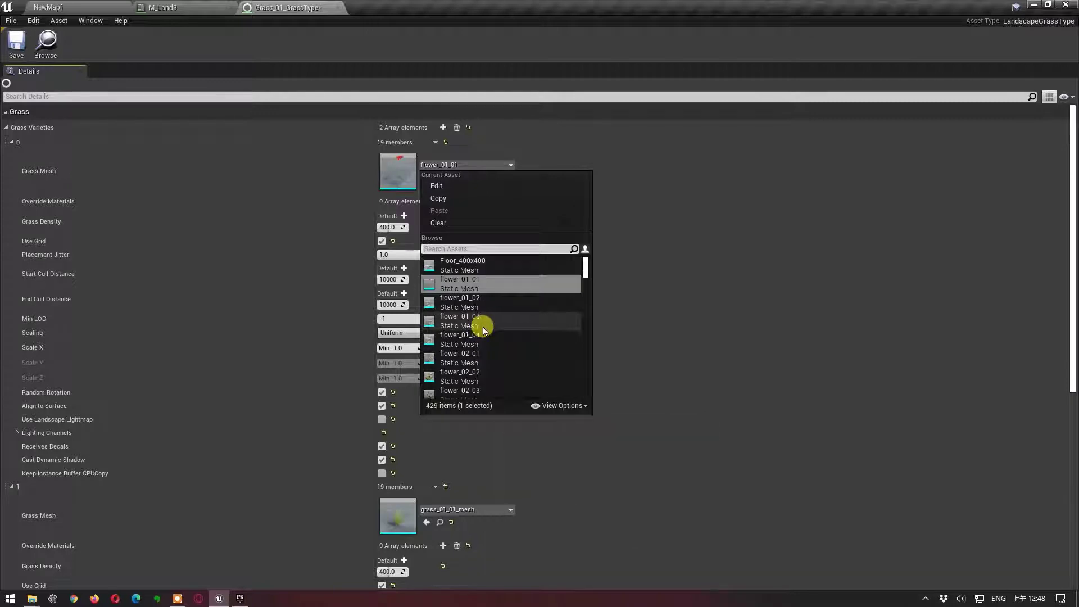
{"action": "mouse_move", "coordinate": [467, 284]}
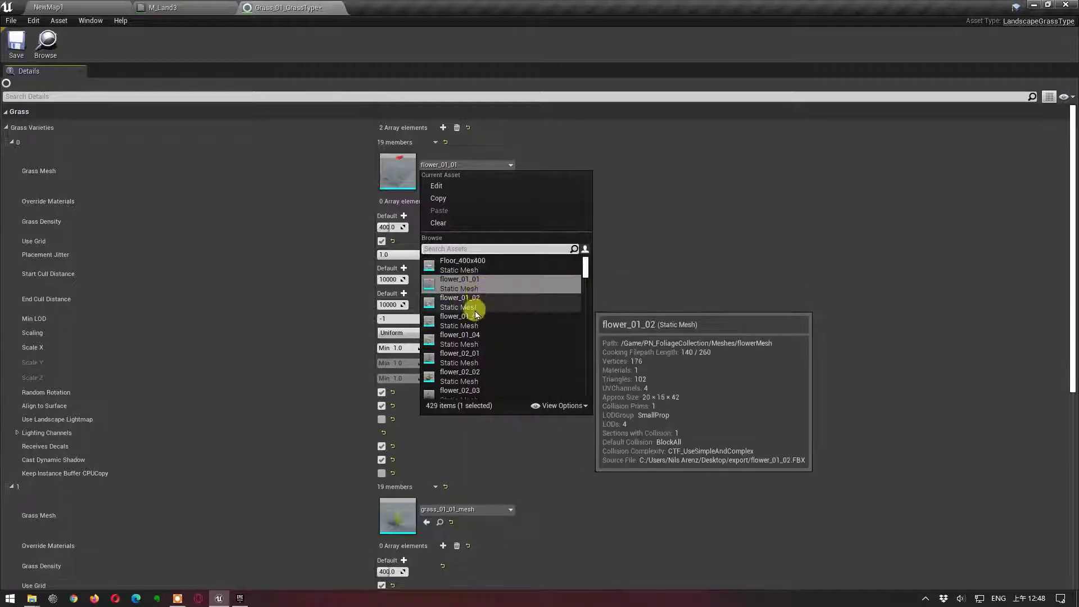
{"action": "mouse_move", "coordinate": [479, 326]}
{"action": "scroll", "coordinate": [476, 334], "scroll_direction": "down", "scroll_amount": 1}
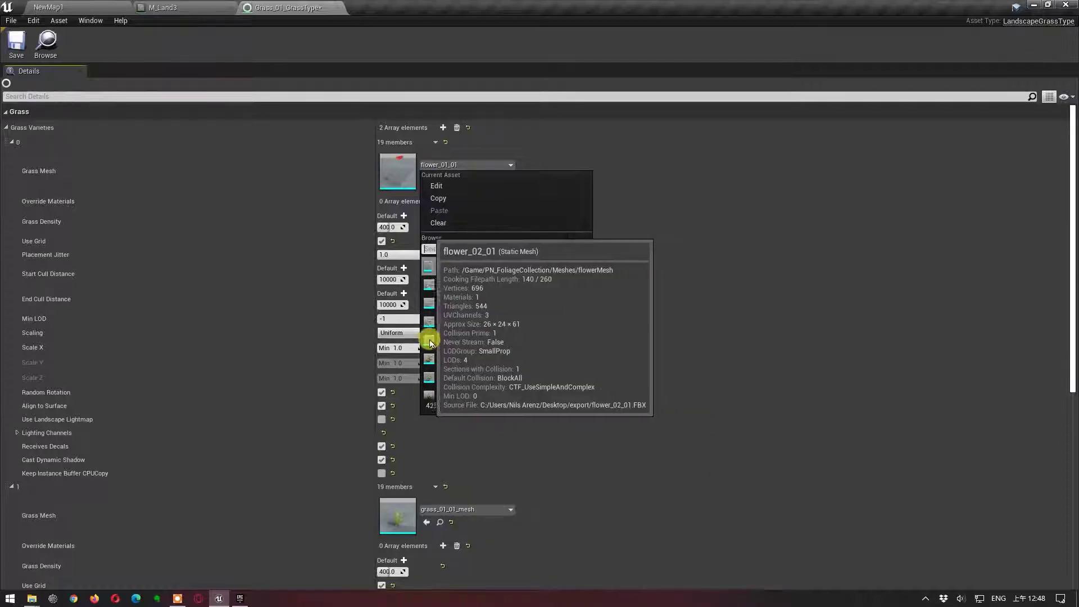
{"action": "left_click", "coordinate": [464, 342]}
{"action": "left_click", "coordinate": [68, 7]}
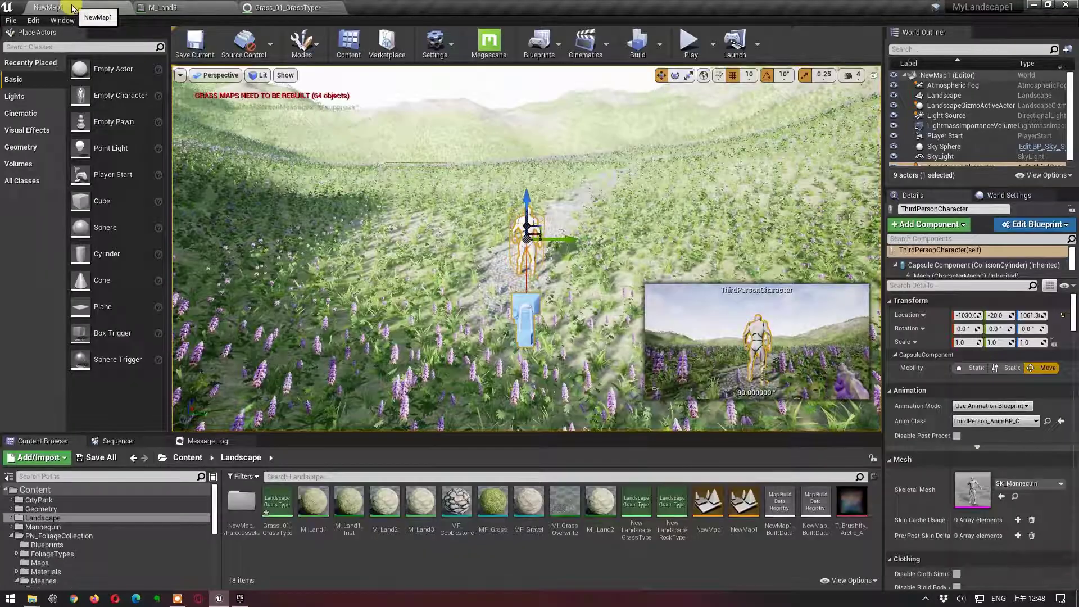
{"action": "left_click", "coordinate": [286, 7]}
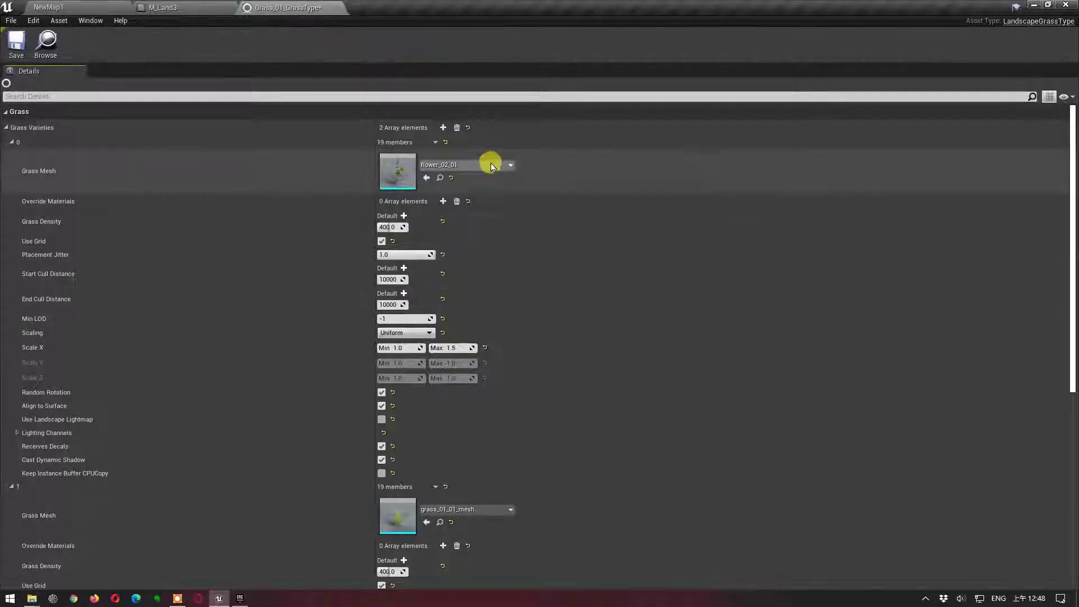
Try flower_02_02 on the first variety, compare in the level, then revert to flower_02_01.
{"action": "left_click", "coordinate": [489, 166]}
{"action": "left_click", "coordinate": [477, 353]}
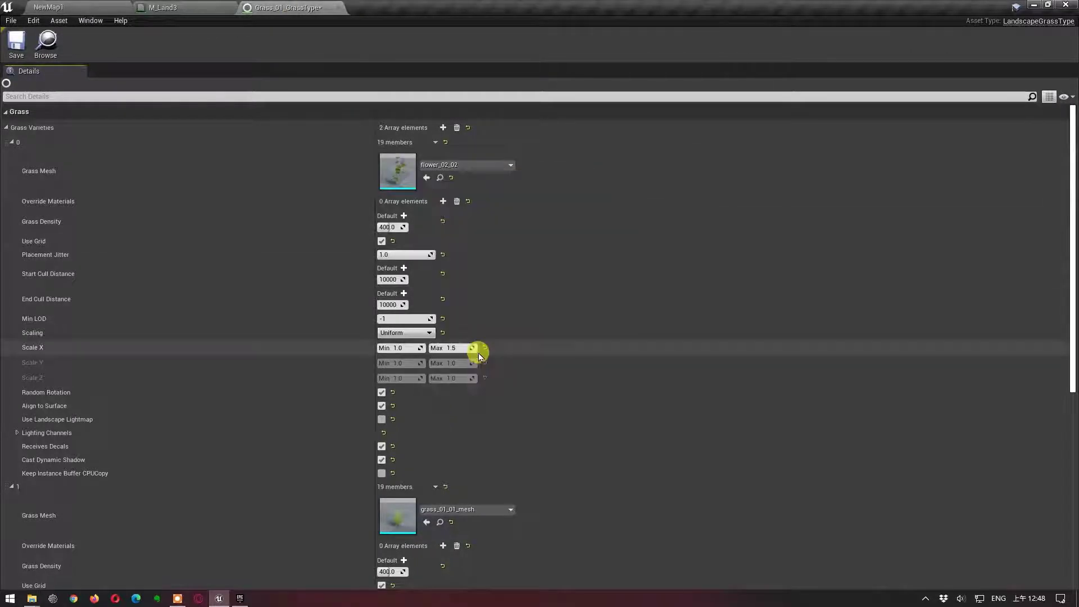
{"action": "left_click", "coordinate": [79, 11]}
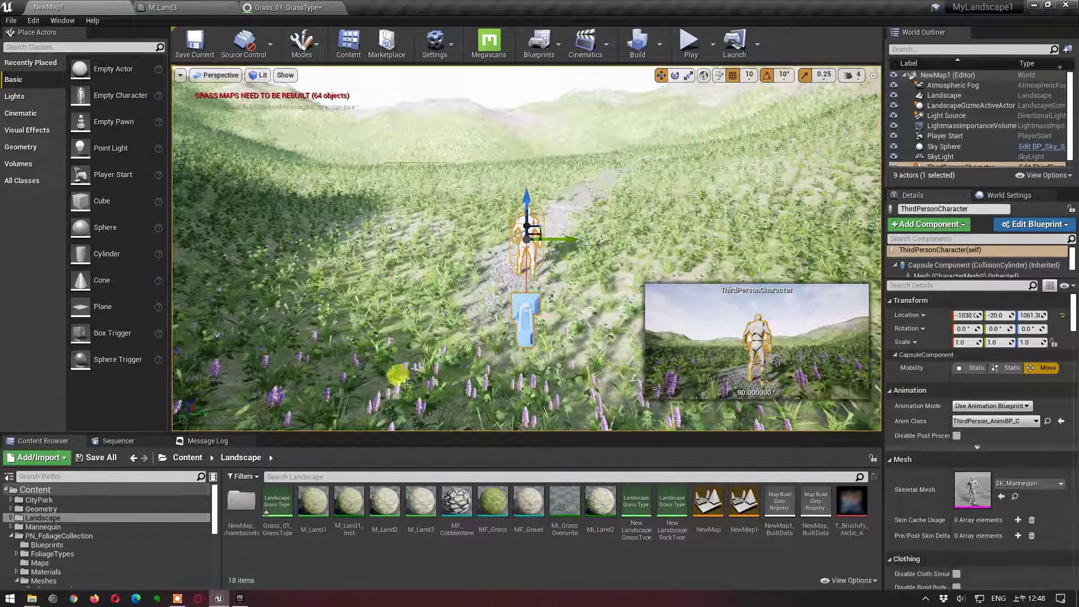
{"action": "left_click", "coordinate": [288, 8]}
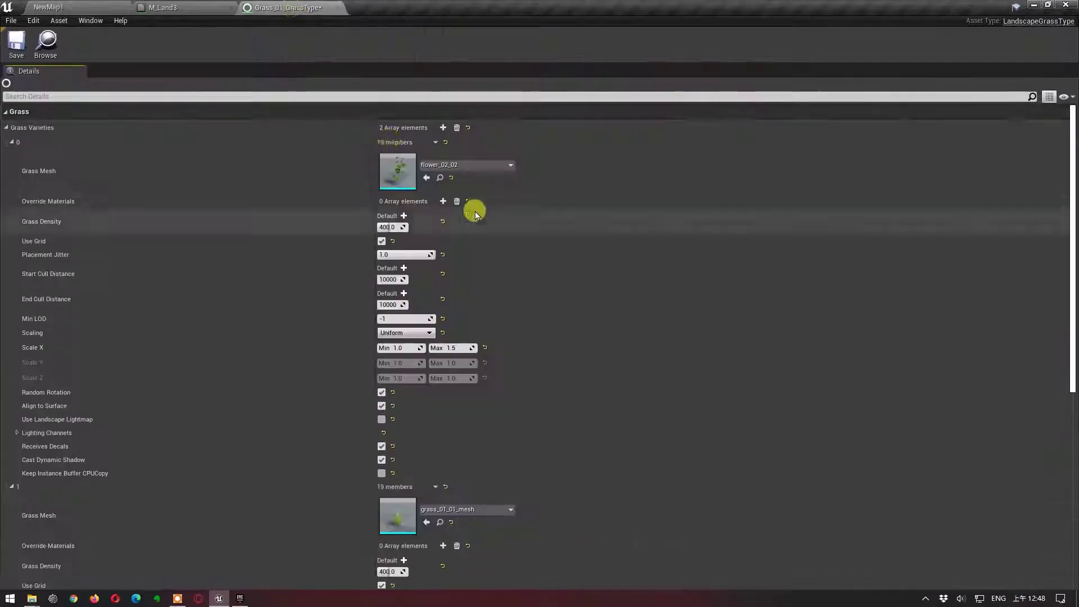
{"action": "left_click", "coordinate": [471, 166]}
{"action": "left_click", "coordinate": [479, 309]}
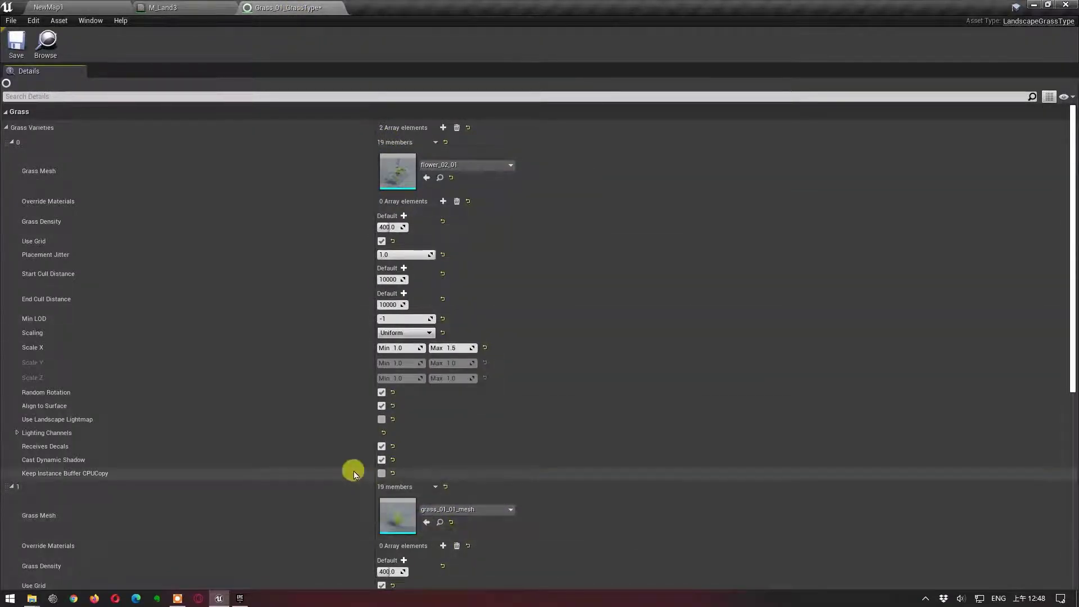
{"action": "left_click", "coordinate": [83, 10]}
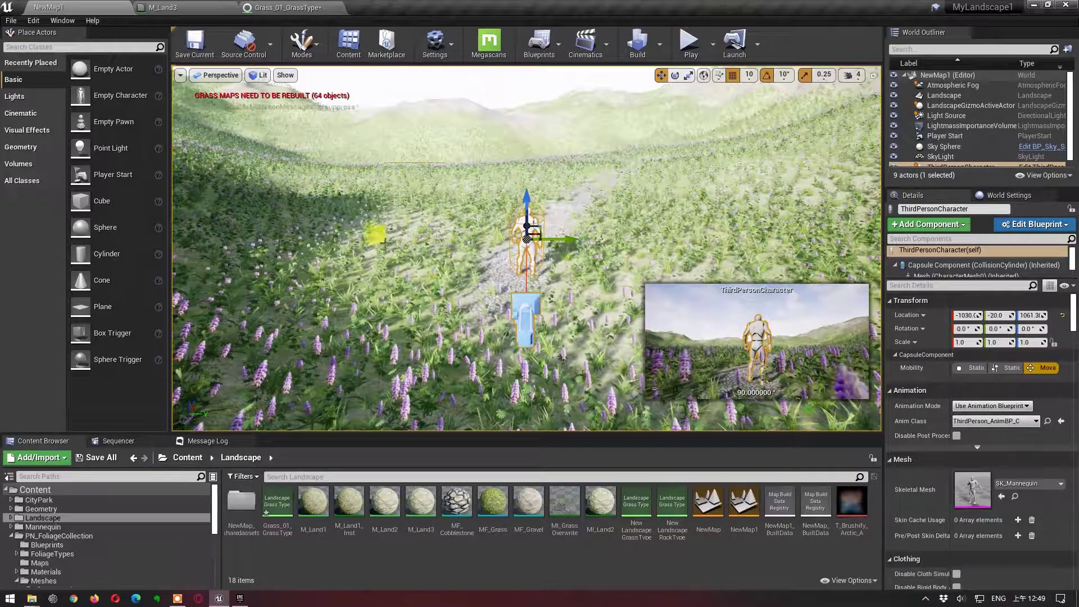
{"action": "left_click", "coordinate": [275, 8]}
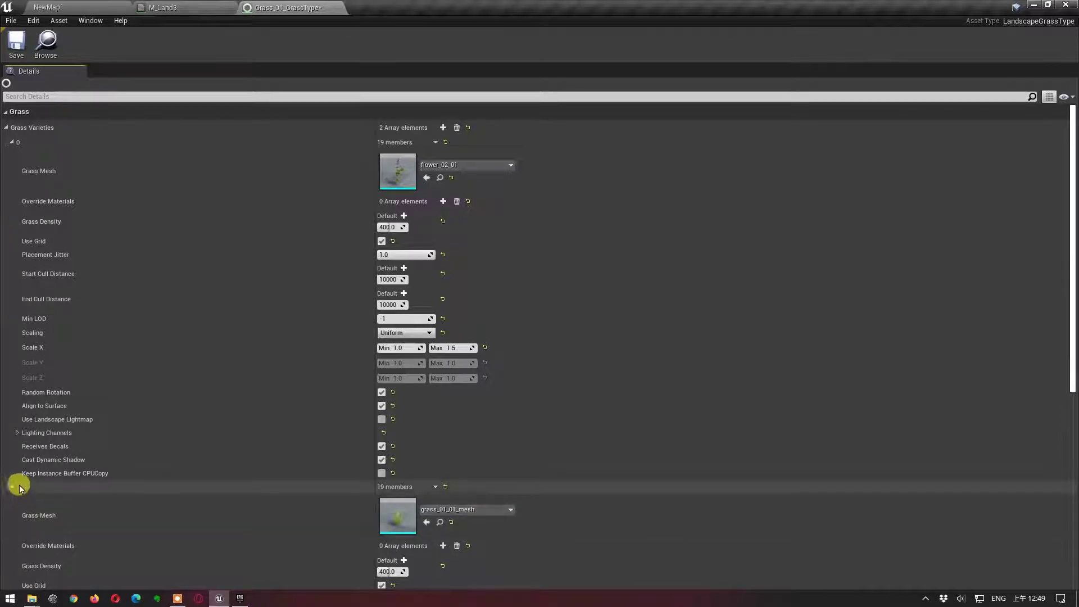
Add a third grass variety using grass_02_03_mesh.
{"action": "left_click", "coordinate": [443, 128]}
{"action": "scroll", "coordinate": [558, 268], "scroll_direction": "down", "scroll_amount": 5}
{"action": "scroll", "coordinate": [559, 269], "scroll_direction": "down", "scroll_amount": 4}
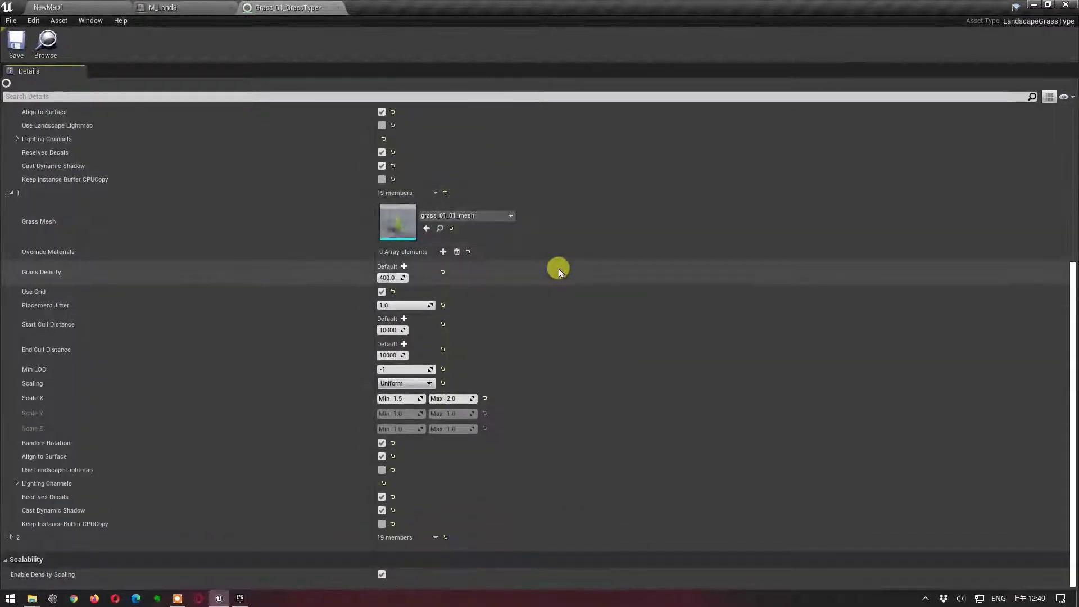
{"action": "left_click", "coordinate": [14, 541]}
{"action": "scroll", "coordinate": [528, 395], "scroll_direction": "down", "scroll_amount": 2}
{"action": "left_click", "coordinate": [510, 507]}
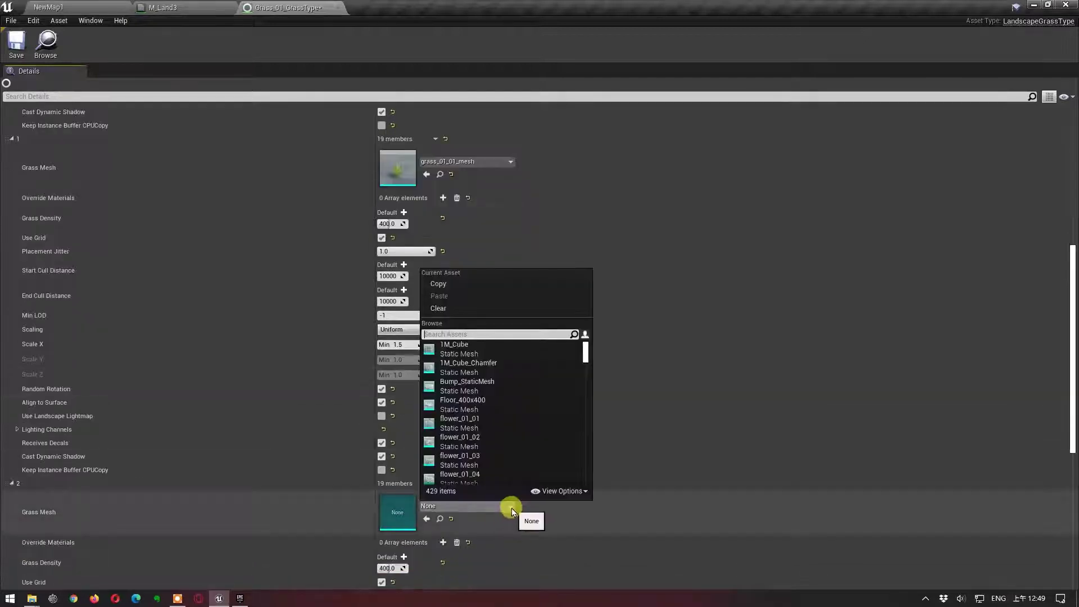
{"action": "type", "text": "grass"}
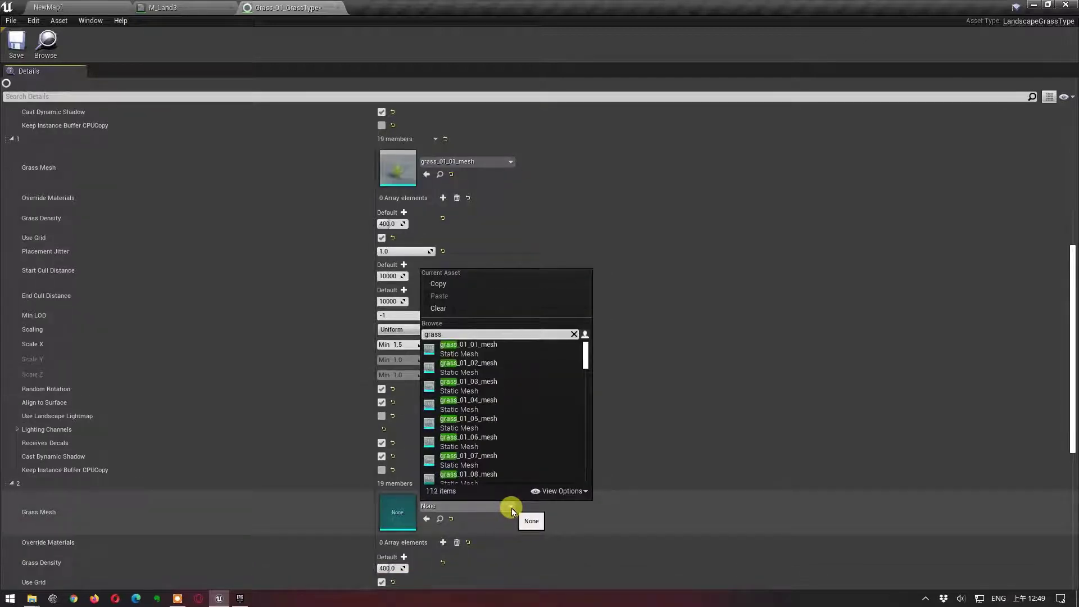
{"action": "scroll", "coordinate": [511, 406], "scroll_direction": "down", "scroll_amount": 2}
{"action": "scroll", "coordinate": [509, 406], "scroll_direction": "down", "scroll_amount": 1}
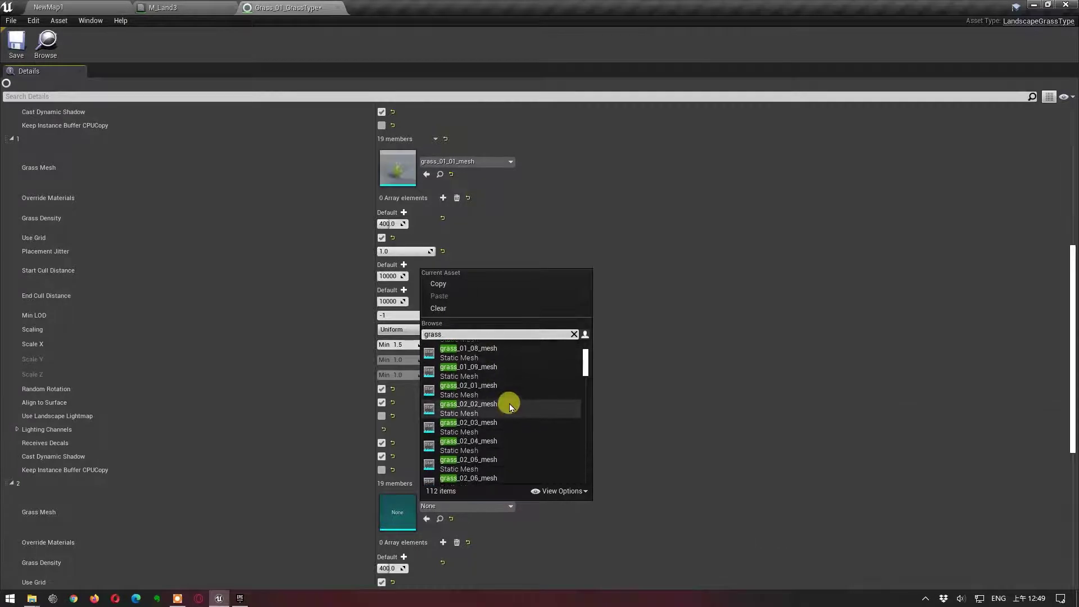
{"action": "scroll", "coordinate": [508, 406], "scroll_direction": "down", "scroll_amount": 1}
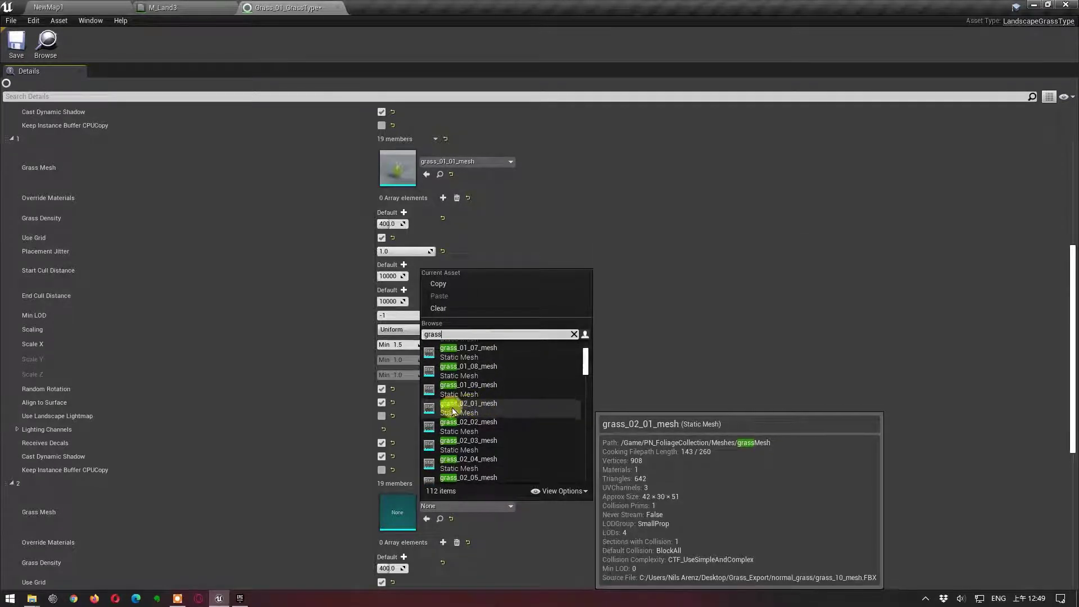
{"action": "left_click", "coordinate": [464, 445]}
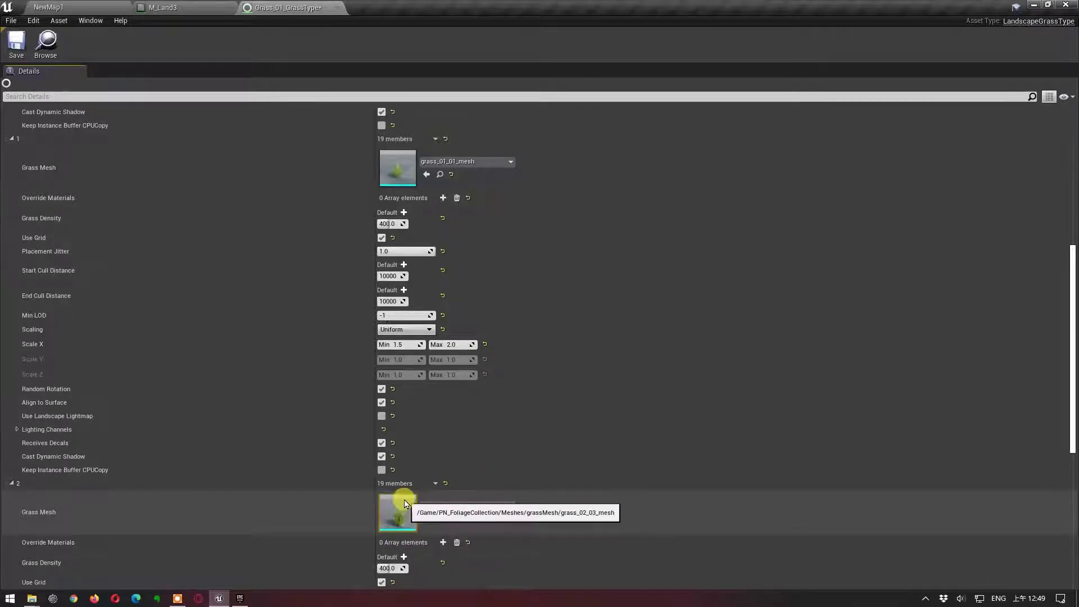
Swap the second variety's mesh to grass_01_03_mesh and check the grass in NewMap1.
{"action": "left_click", "coordinate": [453, 163]}
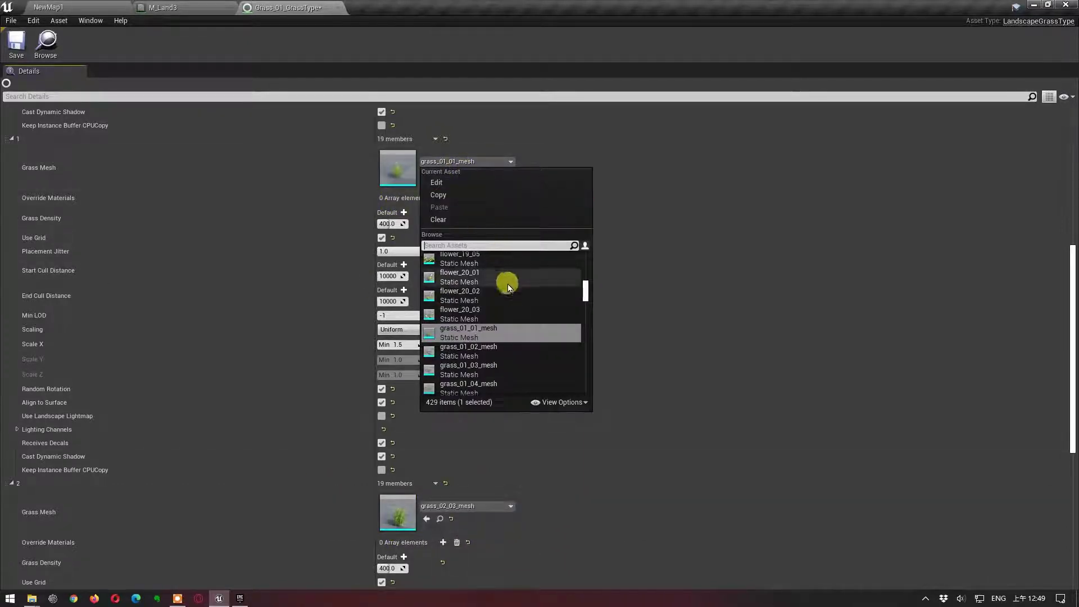
{"action": "left_click", "coordinate": [485, 372]}
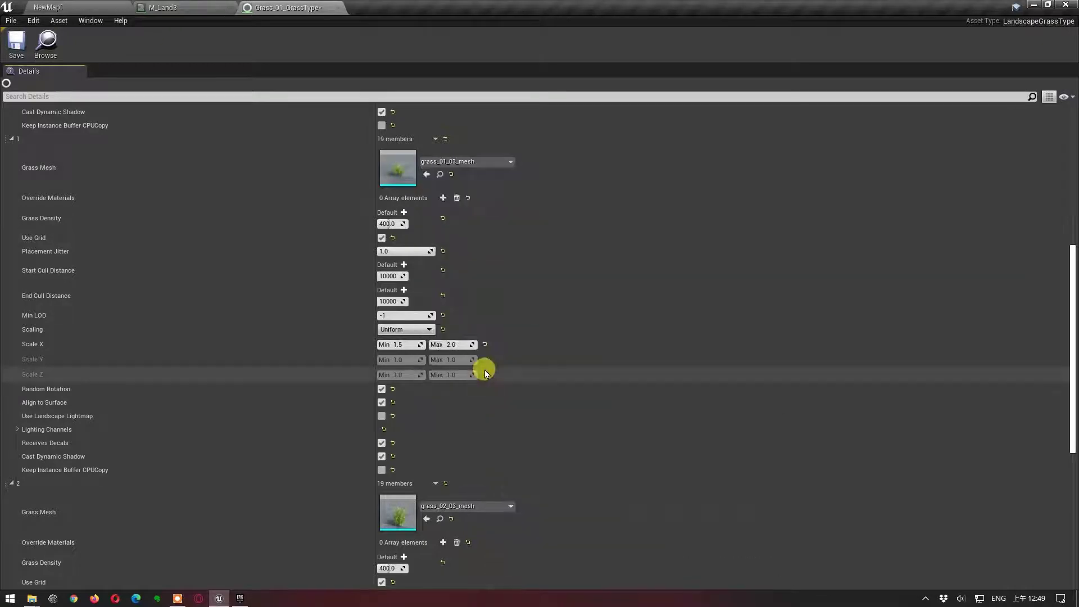
{"action": "left_click", "coordinate": [85, 10]}
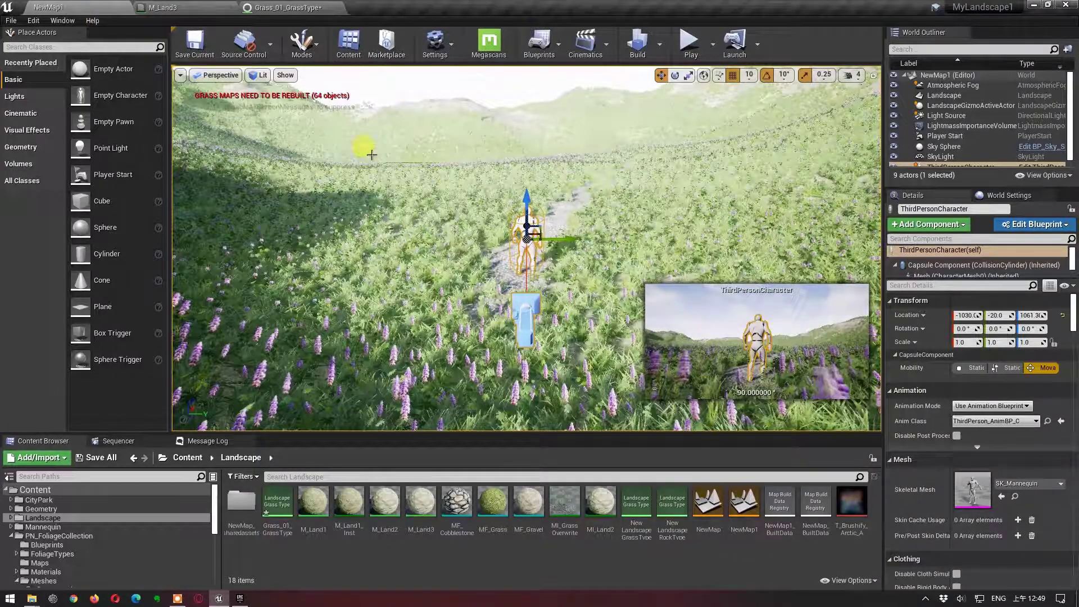
{"action": "left_click", "coordinate": [281, 8]}
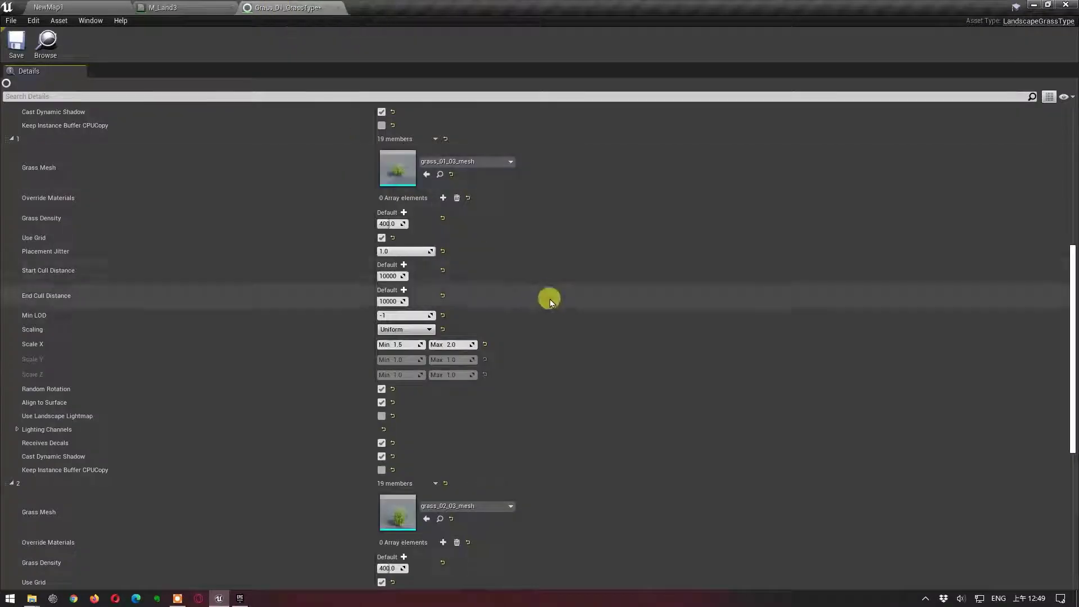
Narrow the grass varieties' X scale ranges to 1.0–1.2.
{"action": "scroll", "coordinate": [550, 299], "scroll_direction": "down", "scroll_amount": 1}
{"action": "scroll", "coordinate": [524, 427], "scroll_direction": "down", "scroll_amount": 2}
{"action": "scroll", "coordinate": [524, 427], "scroll_direction": "down", "scroll_amount": 3}
{"action": "scroll", "coordinate": [525, 440], "scroll_direction": "down", "scroll_amount": 2}
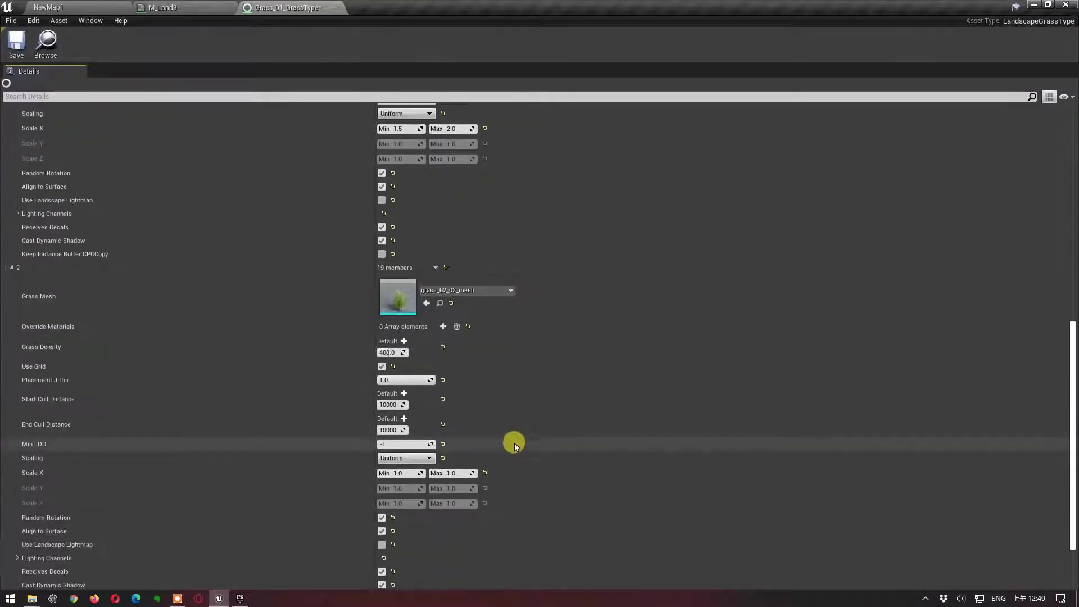
{"action": "left_click", "coordinate": [457, 473]}
{"action": "scroll", "coordinate": [554, 420], "scroll_direction": "up", "scroll_amount": 2}
{"action": "type", "text": "1.2"}
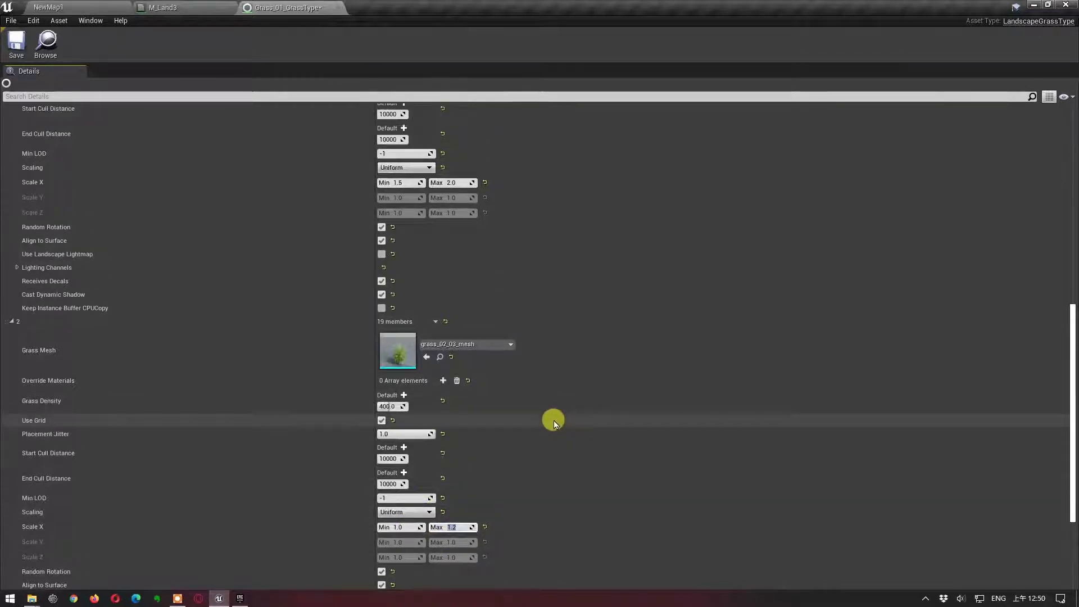
{"action": "left_click", "coordinate": [404, 182]}
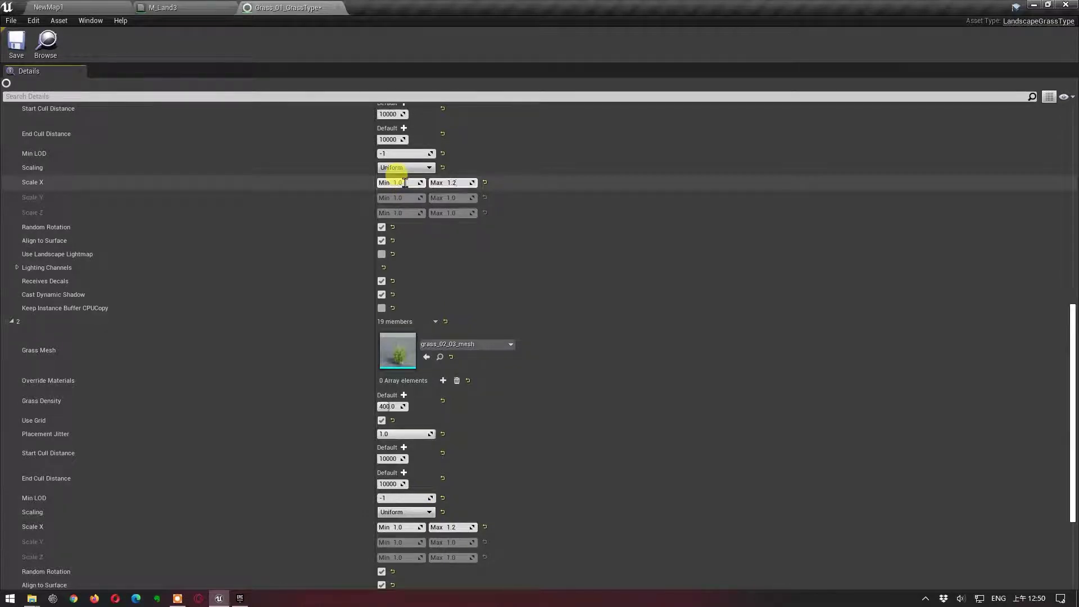
{"action": "scroll", "coordinate": [553, 245], "scroll_direction": "up", "scroll_amount": 5}
{"action": "scroll", "coordinate": [554, 245], "scroll_direction": "up", "scroll_amount": 3}
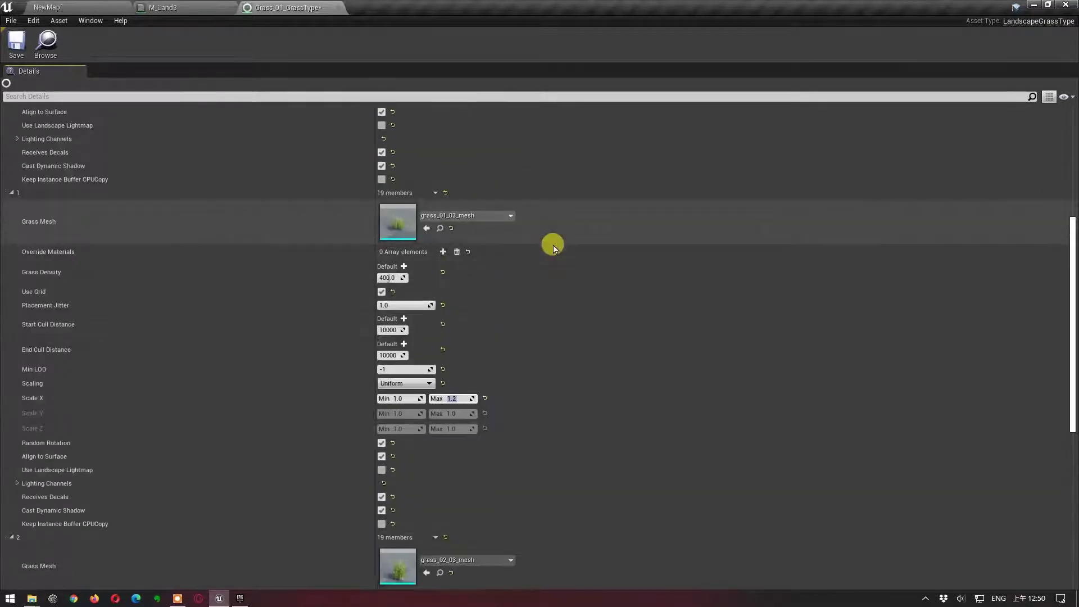
{"action": "scroll", "coordinate": [553, 245], "scroll_direction": "up", "scroll_amount": 2}
{"action": "scroll", "coordinate": [554, 245], "scroll_direction": "up", "scroll_amount": 5}
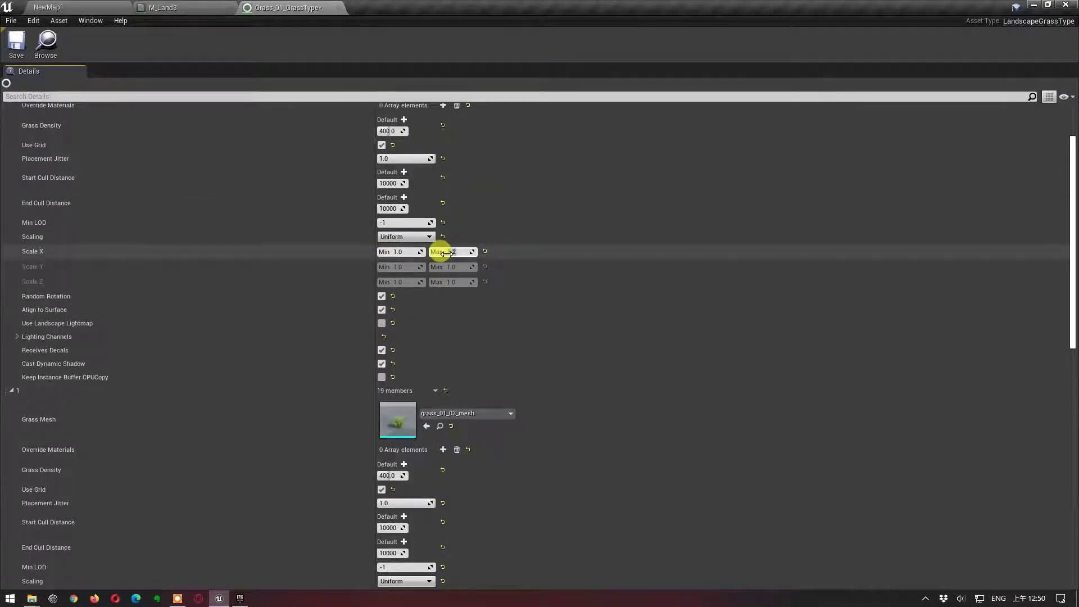
{"action": "left_click", "coordinate": [445, 253]}
Play the level, walk along the cobblestone path with W, stop with F8, and return to M_Land3.
{"action": "left_click", "coordinate": [91, 10]}
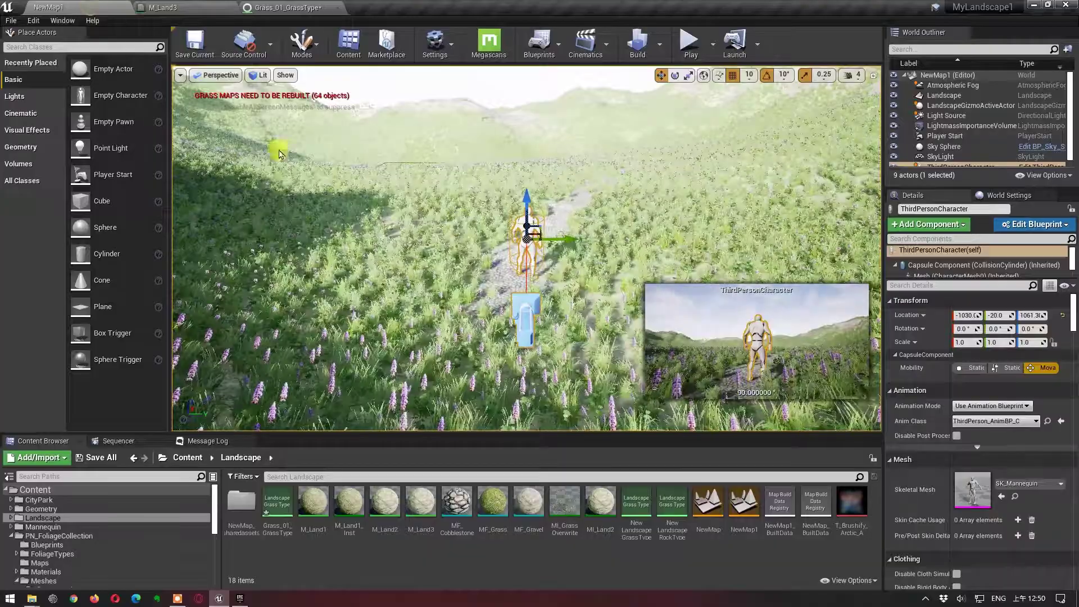
{"action": "left_click", "coordinate": [692, 54]}
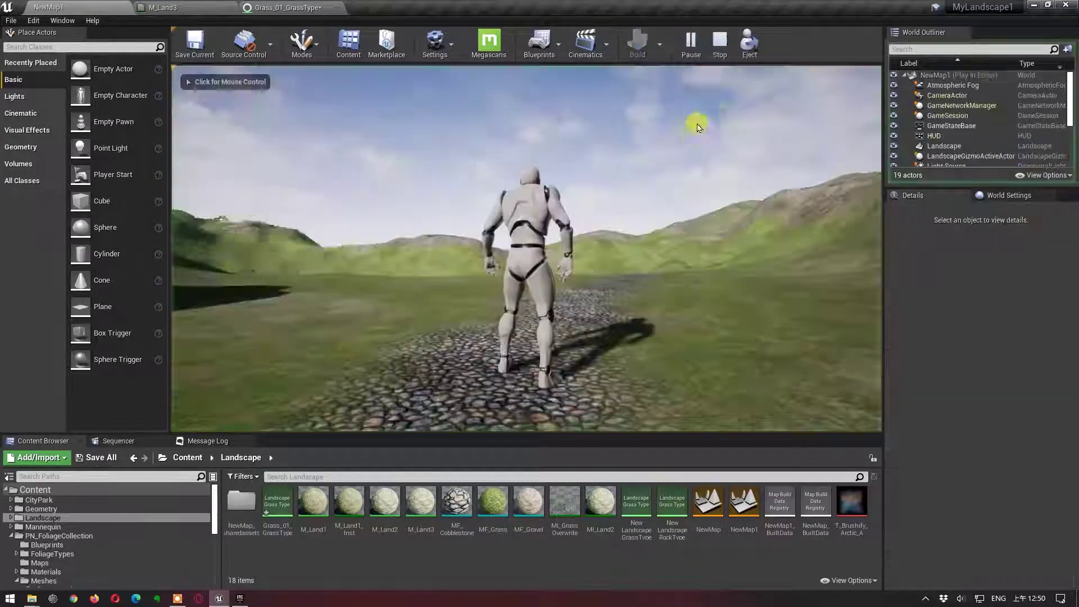
{"action": "left_click", "coordinate": [688, 136]}
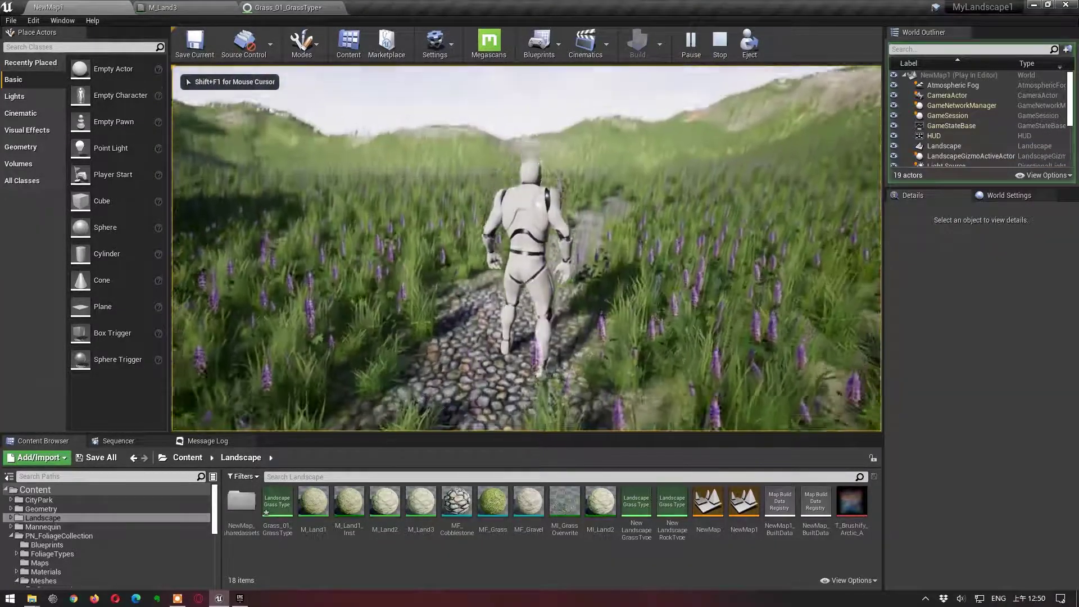
{"action": "key", "text": "w"}
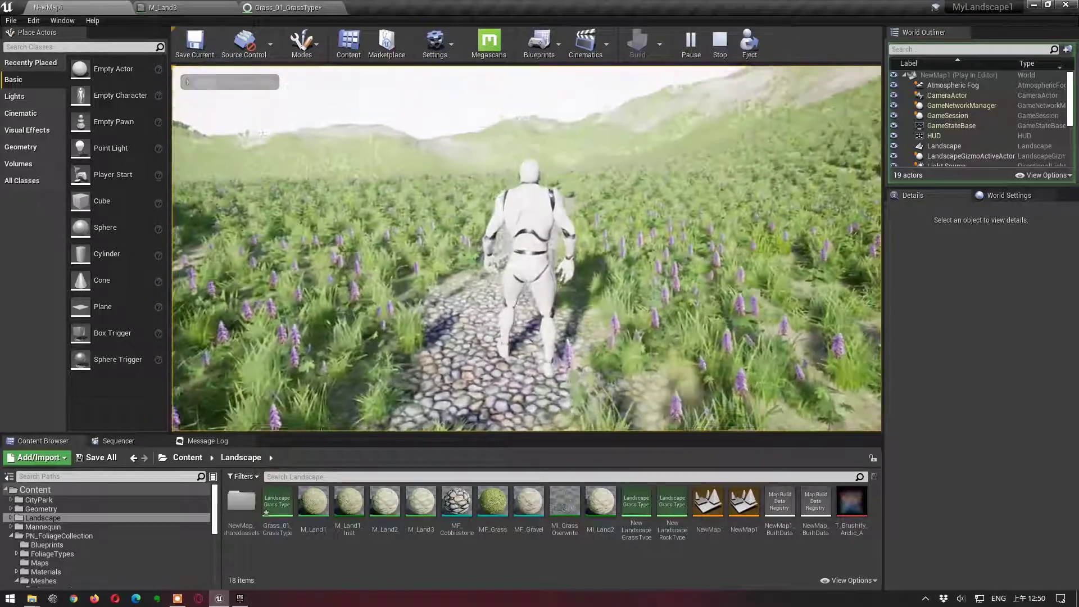
{"action": "key", "text": "w"}
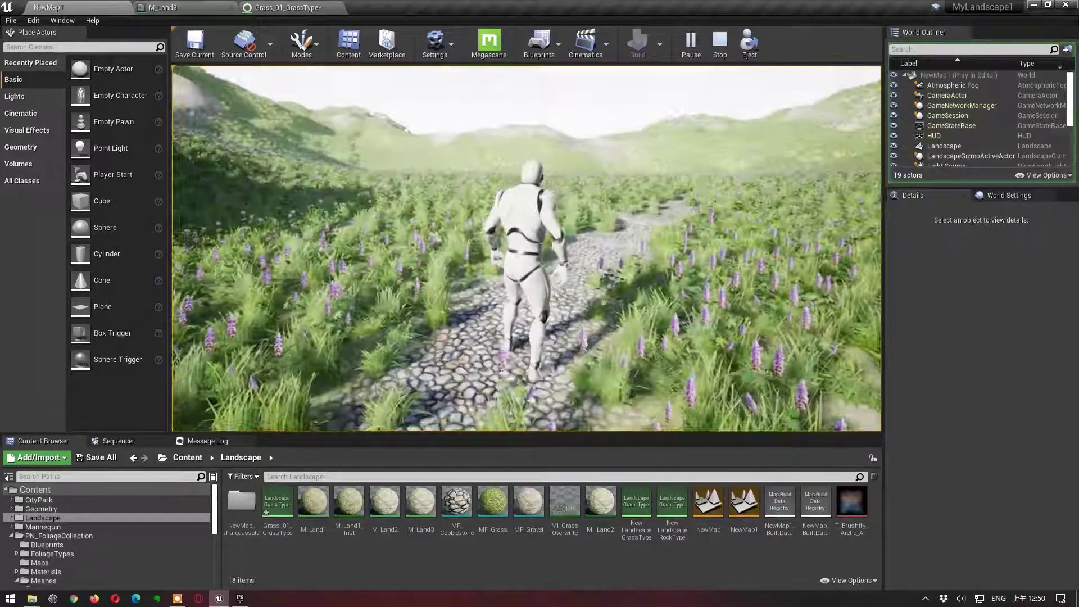
{"action": "key", "text": "w"}
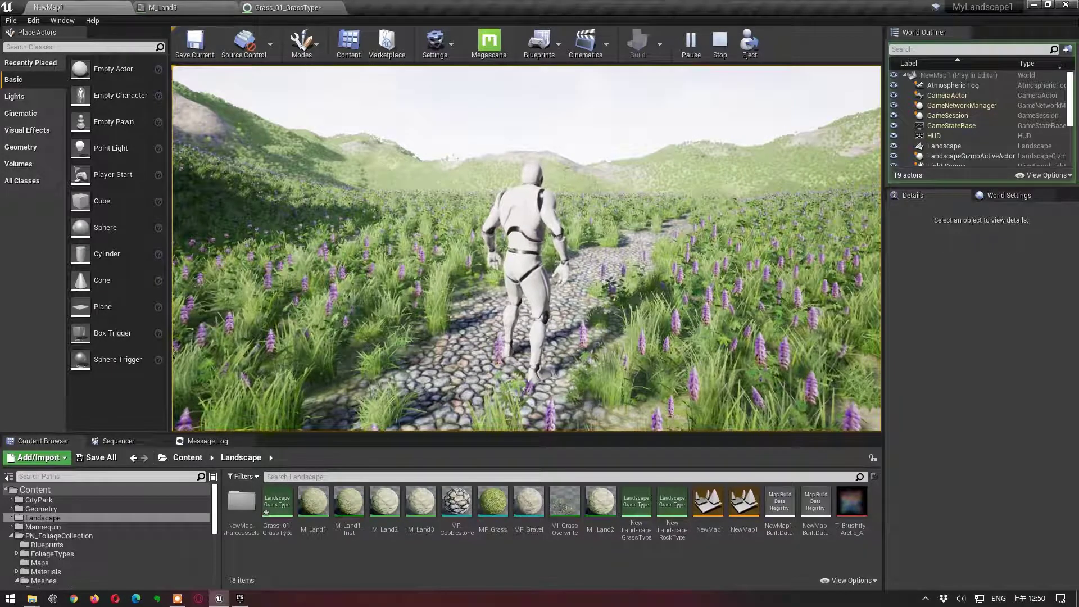
{"action": "key", "text": "F8"}
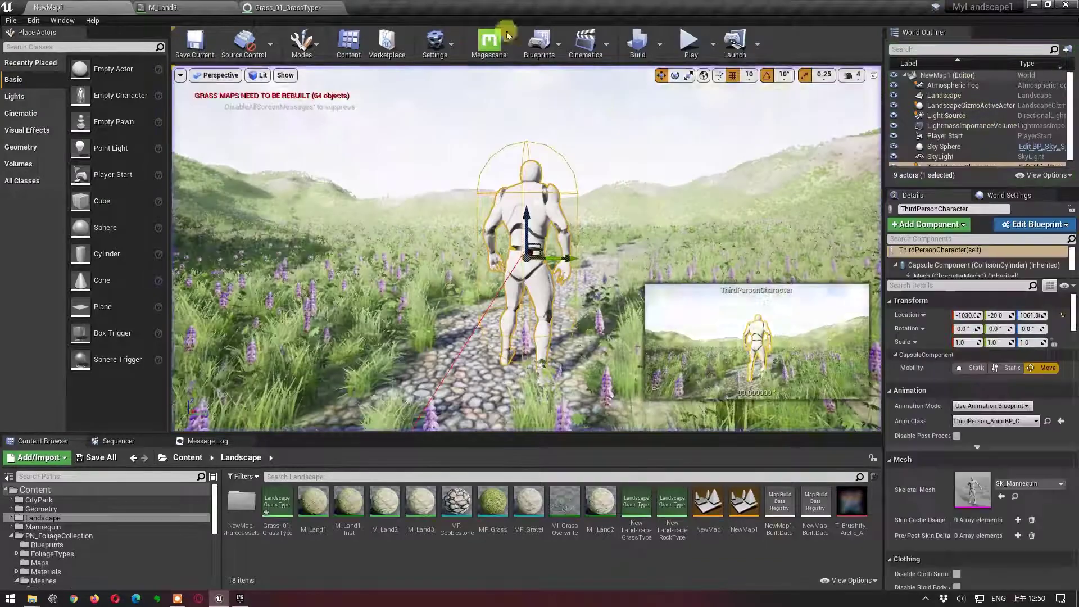
{"action": "left_click", "coordinate": [168, 8]}
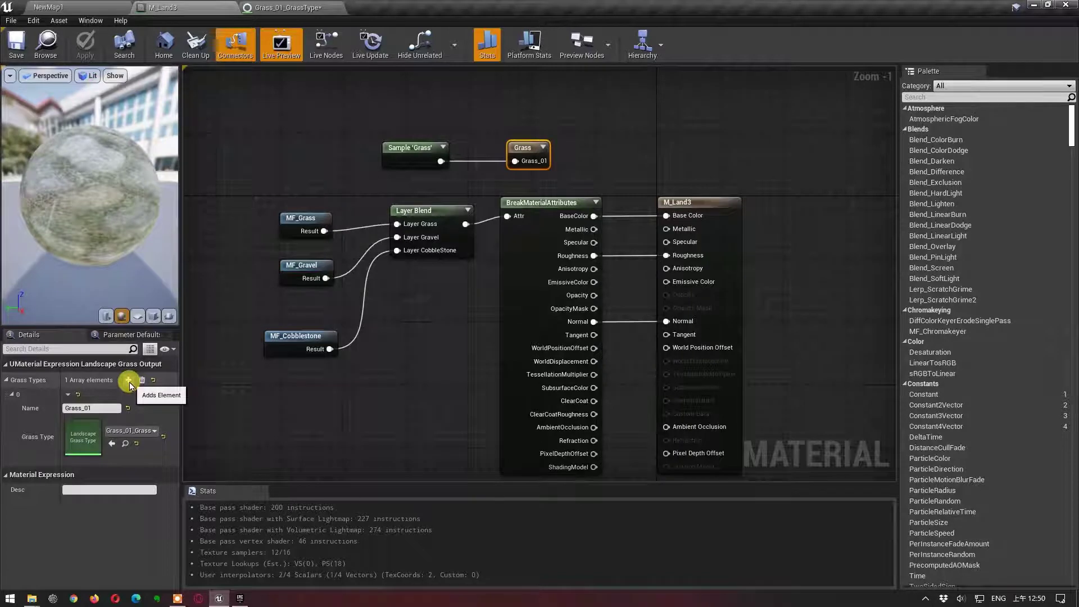
Add a second Grass Types entry to the Grass output and name it Gravel_01.
{"action": "left_click", "coordinate": [129, 381]}
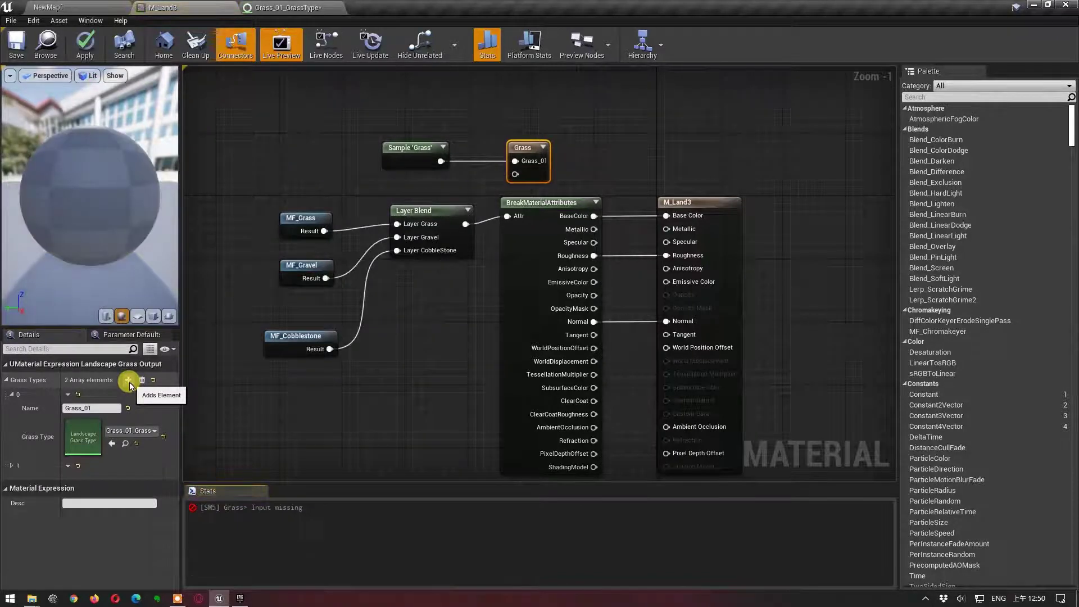
{"action": "left_click", "coordinate": [12, 466]}
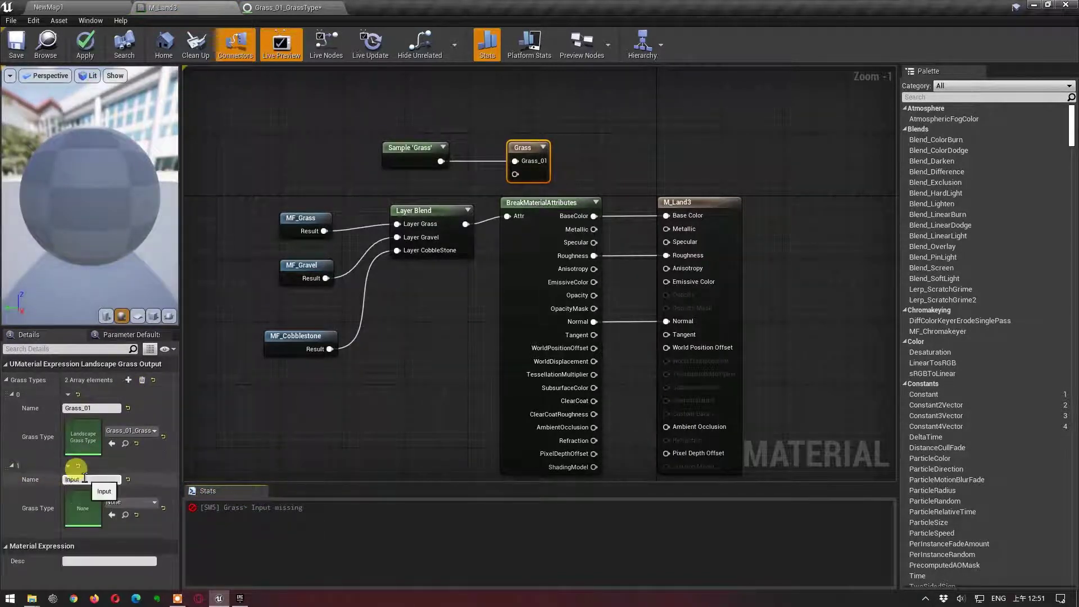
{"action": "left_click", "coordinate": [62, 480]}
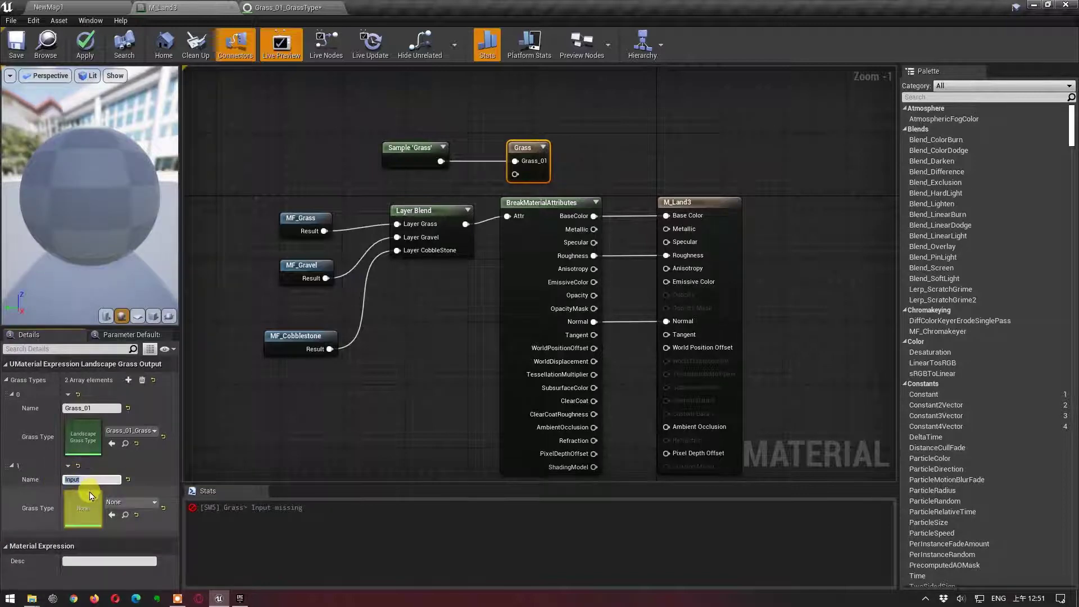
{"action": "type", "text": "Gravel_01"}
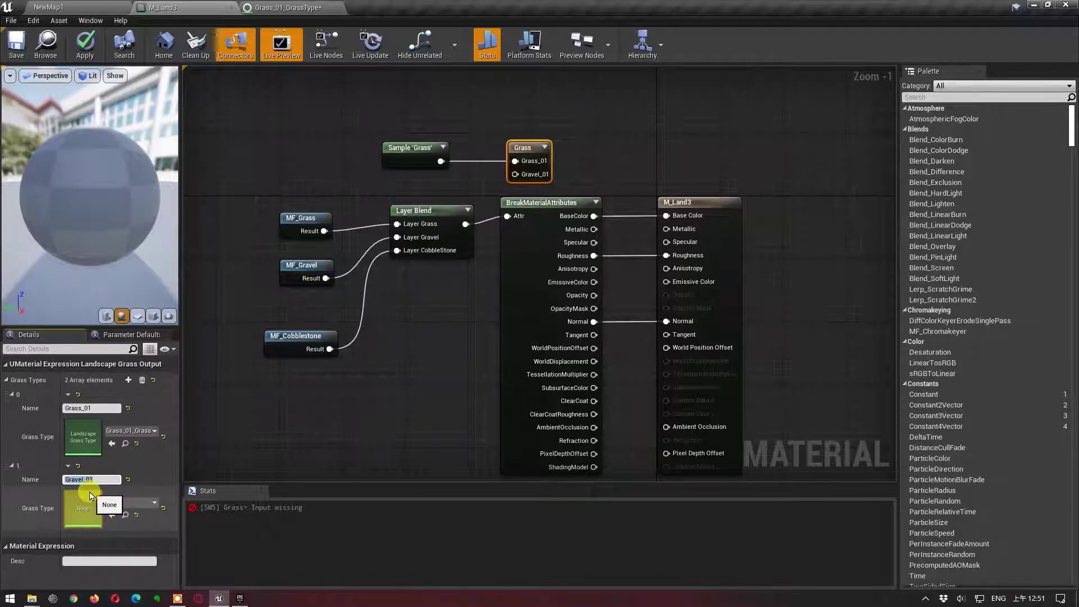
Create a new Landscape Grass Type named Bush_01_GrassType in /Game/Landscape for that entry.
{"action": "left_click", "coordinate": [126, 504]}
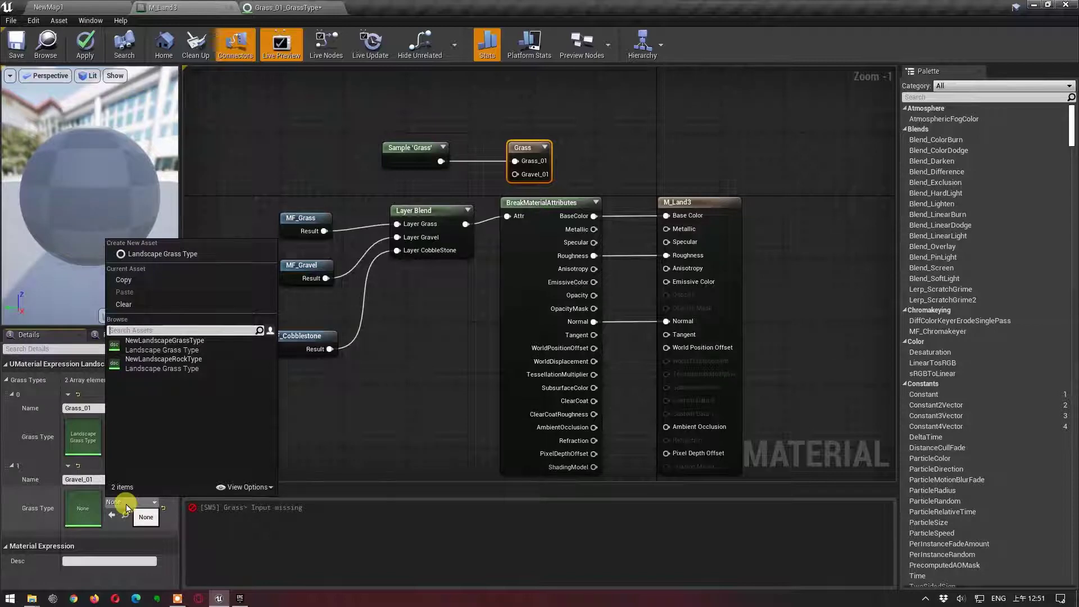
{"action": "left_click", "coordinate": [159, 257]}
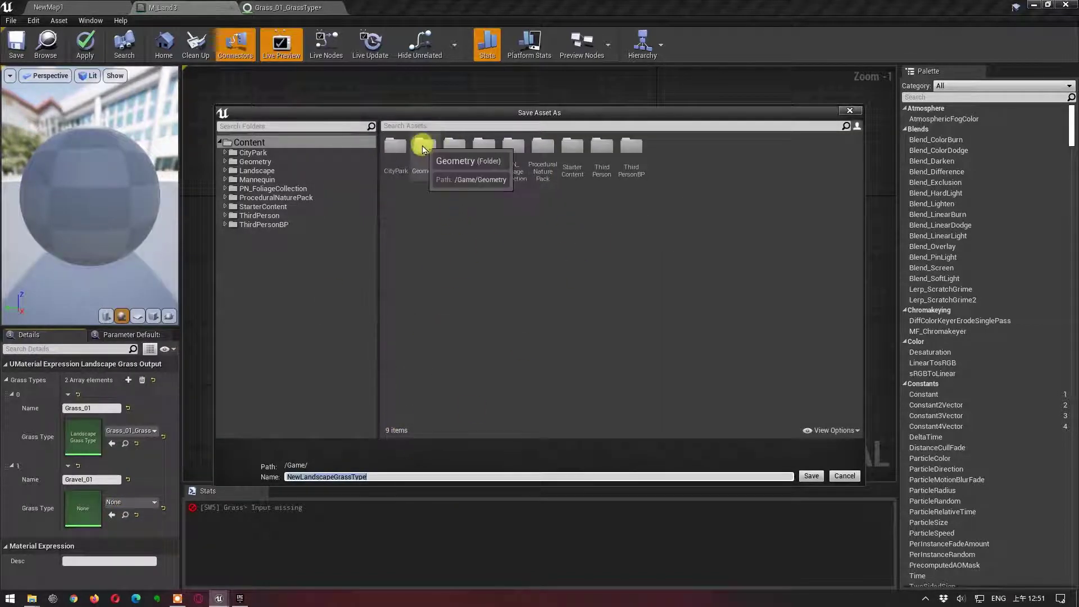
{"action": "double_click", "coordinate": [454, 145]}
{"action": "left_click", "coordinate": [357, 475]}
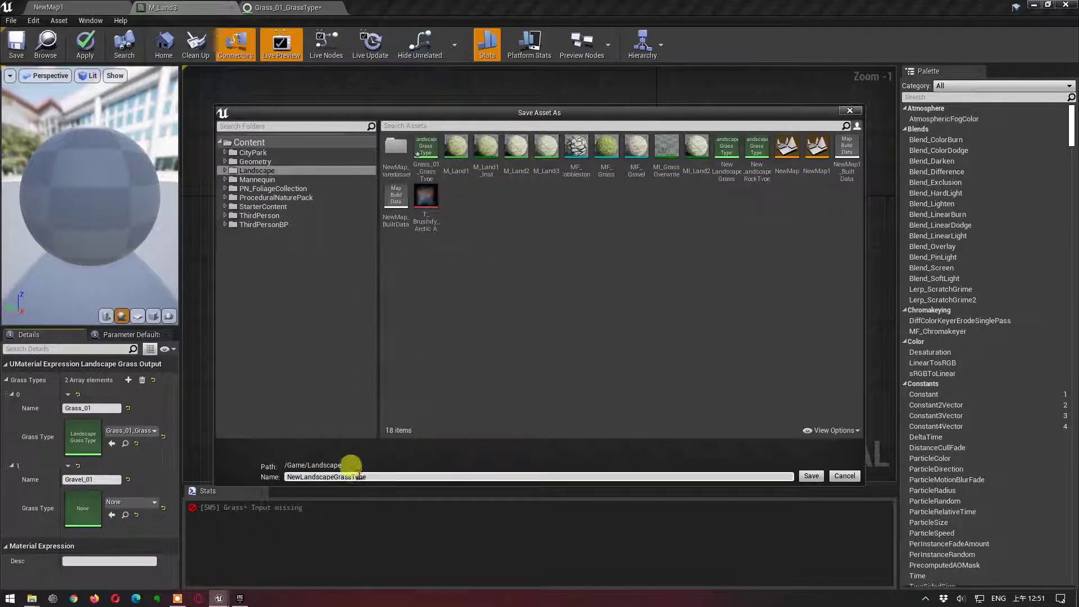
{"action": "left_click_drag", "start_coordinate": [374, 477], "coordinate": [266, 486]}
{"action": "type", "text": "Bush_01_GrassTyp"}
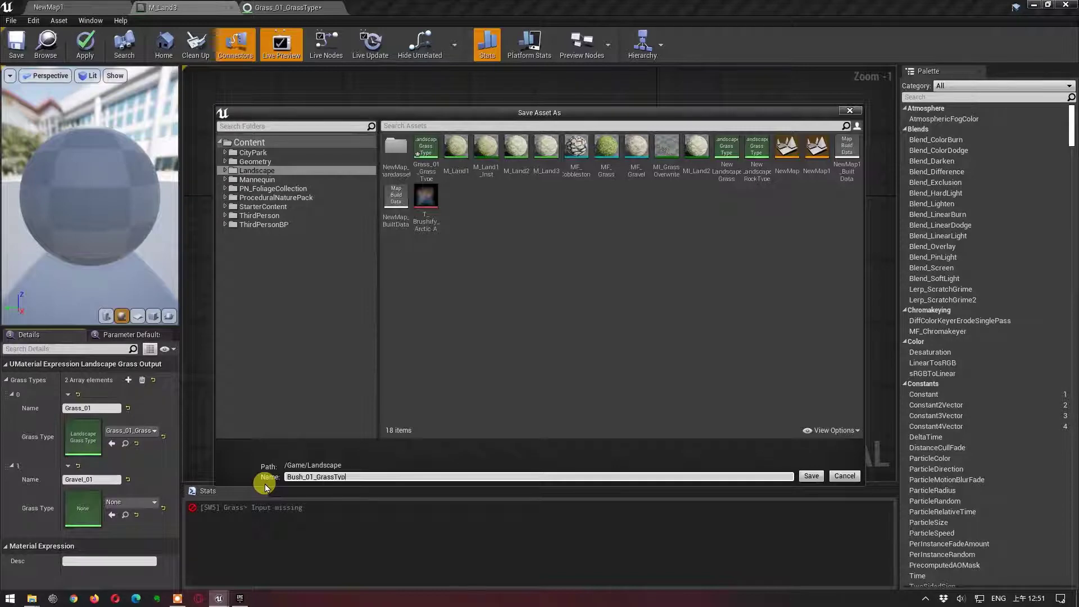
{"action": "type", "text": "e"}
{"action": "key", "text": "Return"}
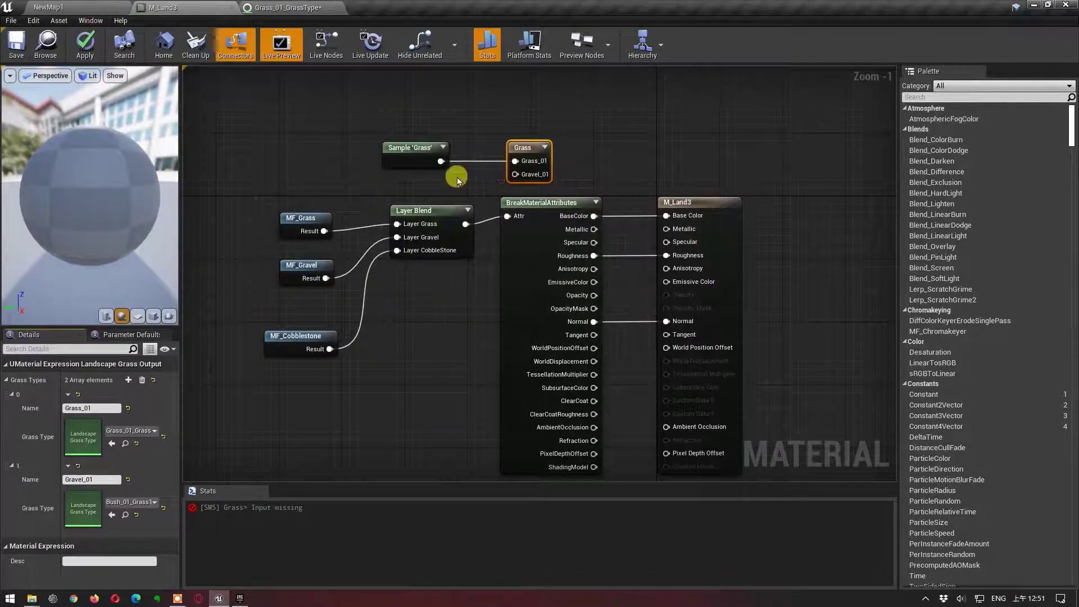
Add a landscape layer sample below Sample 'Grass' and name its layer Gravel.
{"action": "mouse_move", "coordinate": [372, 111]}
{"action": "left_mouse_down"}
{"action": "mouse_move", "coordinate": [540, 179]}
{"action": "mouse_move", "coordinate": [528, 124]}
{"action": "left_mouse_up"}
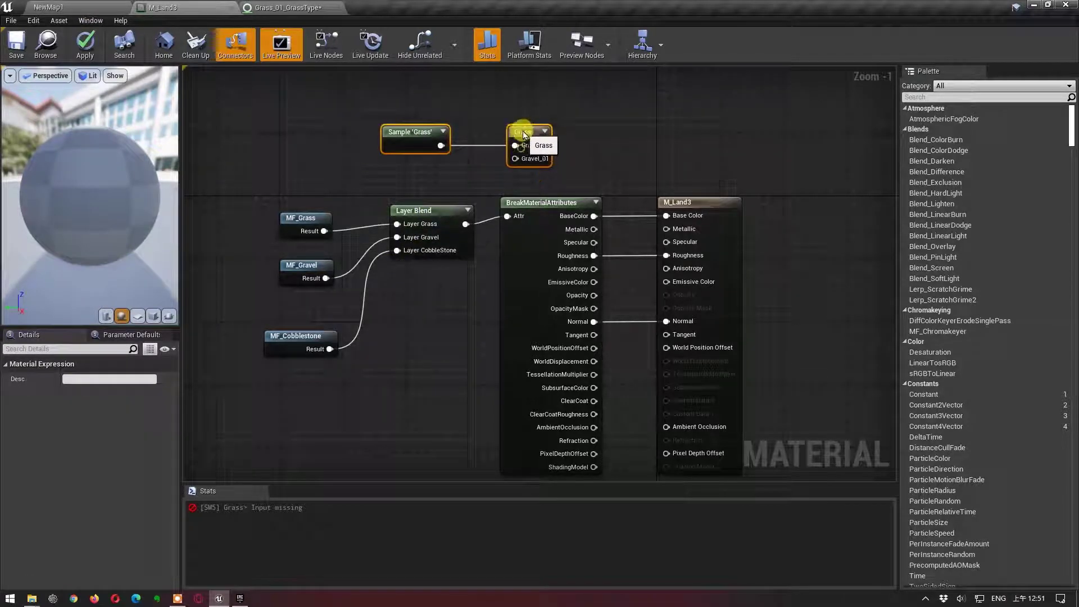
{"action": "right_click", "coordinate": [429, 164]}
{"action": "type", "text": "land"}
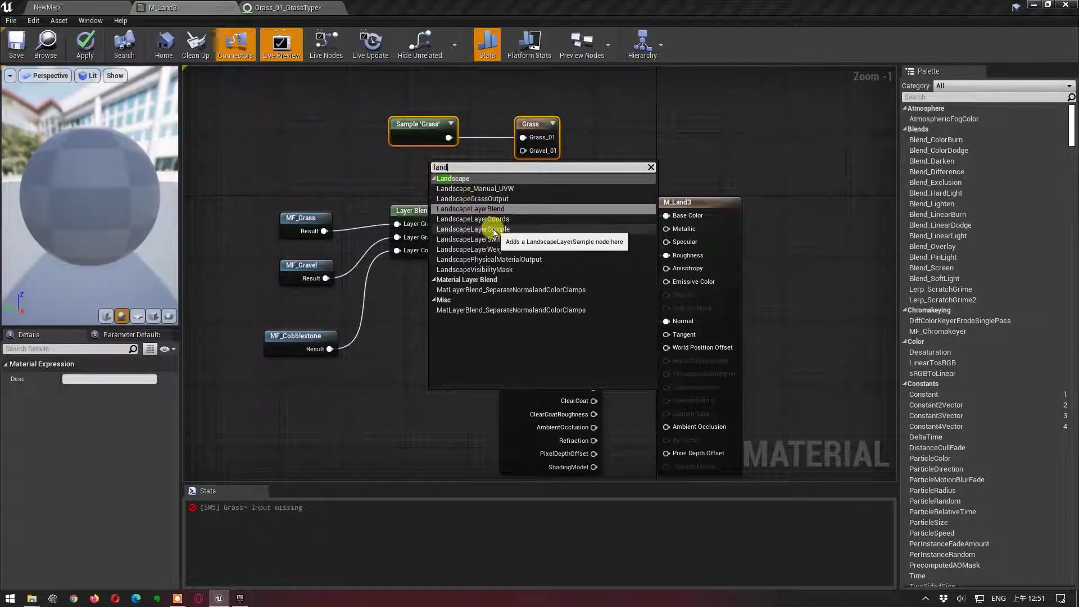
{"action": "left_click", "coordinate": [485, 249]}
{"action": "left_click_drag", "start_coordinate": [460, 173], "coordinate": [421, 169]}
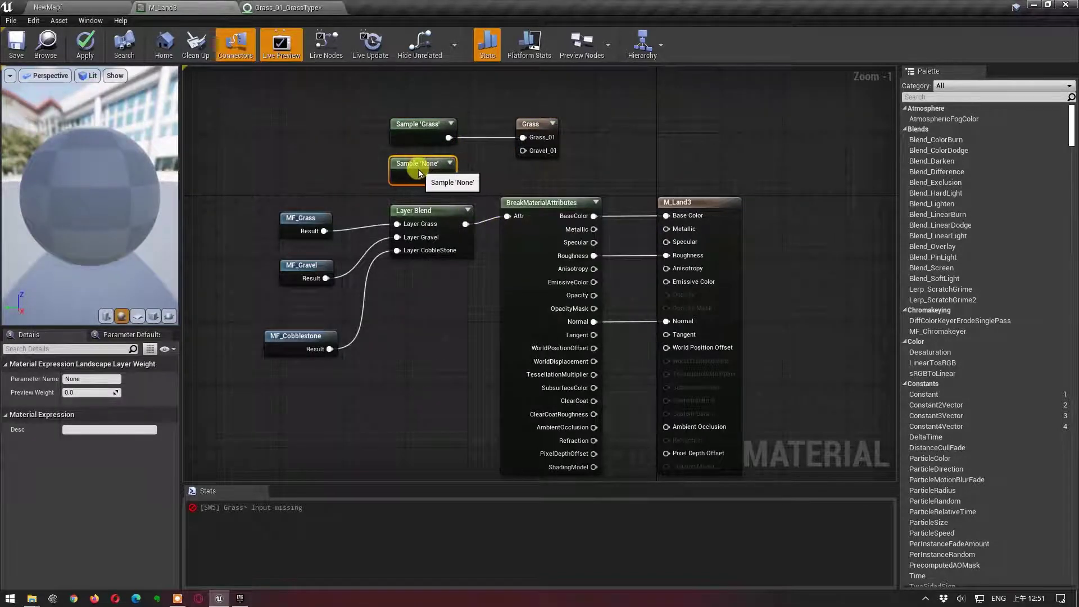
{"action": "left_click", "coordinate": [94, 381]}
{"action": "type", "text": "Gravel"}
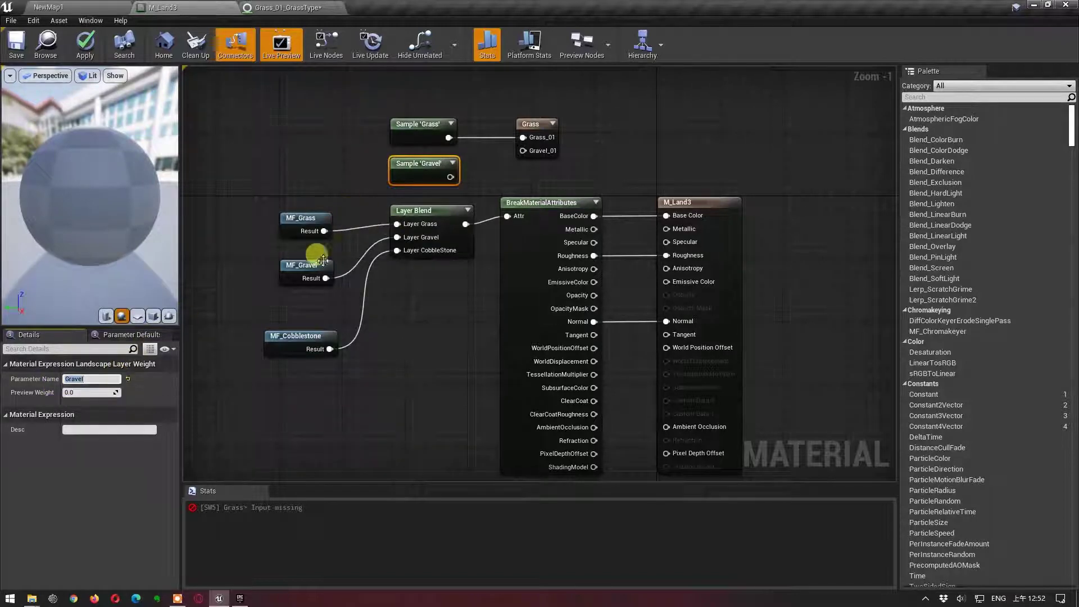
Wire Sample 'Gravel' into the Grass output's Gravel_01 input and return to NewMap1.
{"action": "left_click_drag", "start_coordinate": [450, 177], "coordinate": [524, 151]}
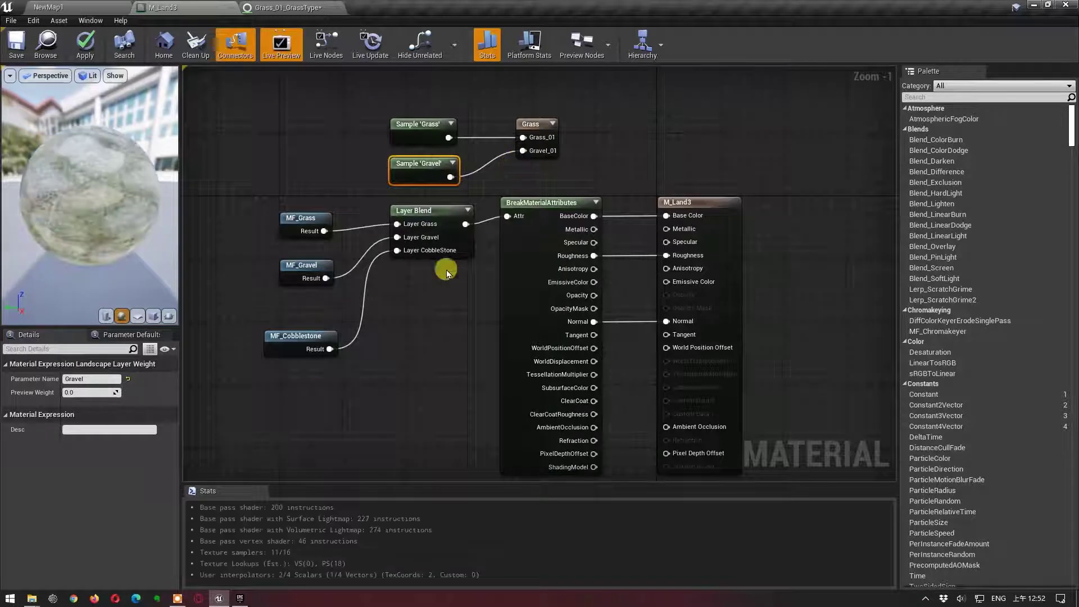
{"action": "left_click", "coordinate": [531, 124]}
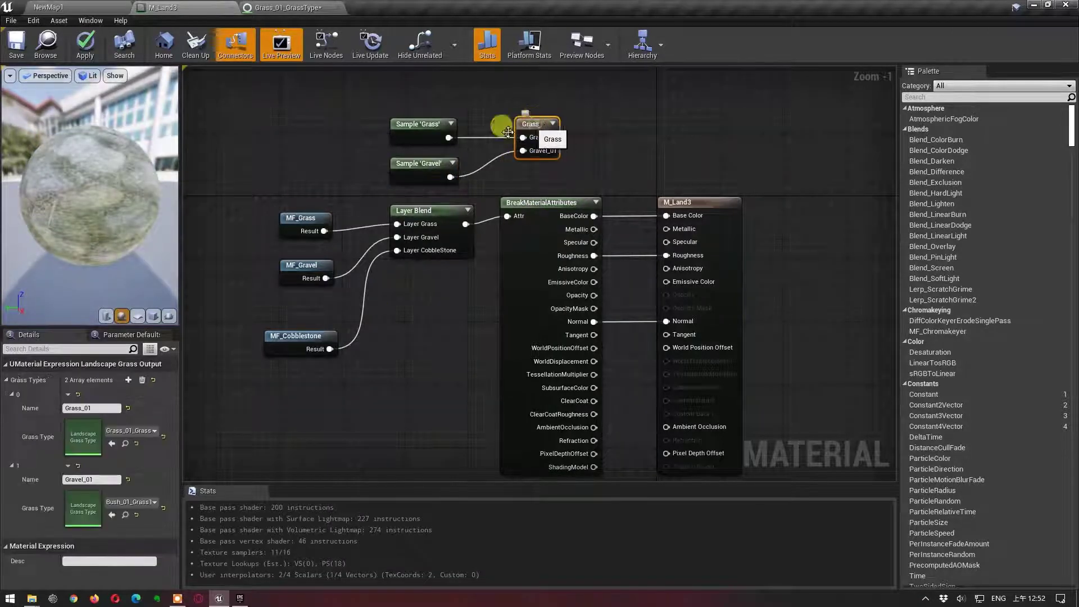
{"action": "left_click", "coordinate": [125, 514]}
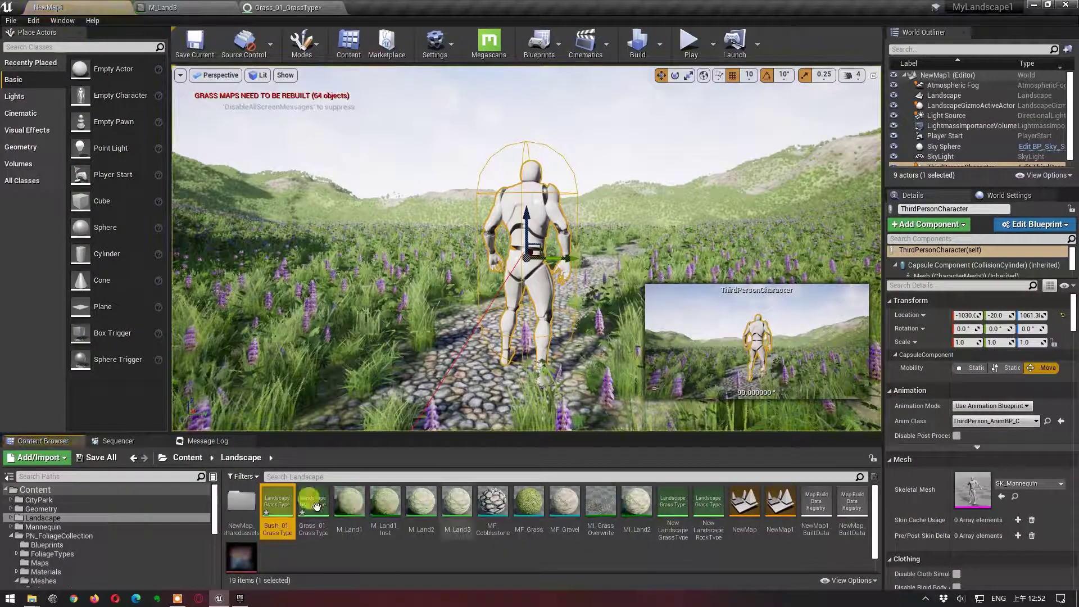
Add one grass variety to Bush_01_GrassType with SM_Bush as its mesh, then adjust its density.
{"action": "double_click", "coordinate": [276, 506]}
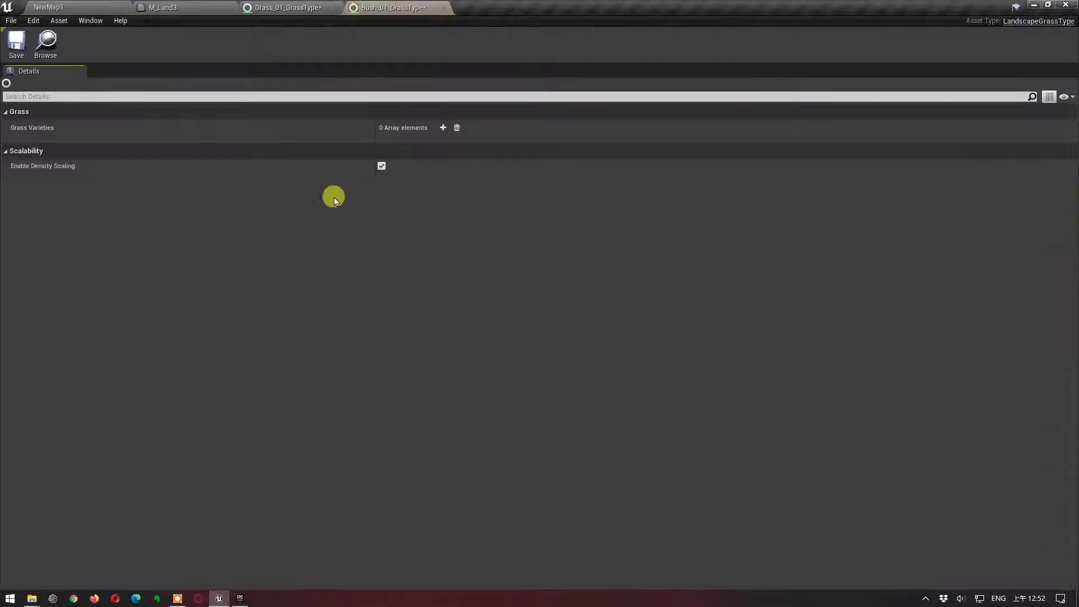
{"action": "left_click", "coordinate": [446, 127]}
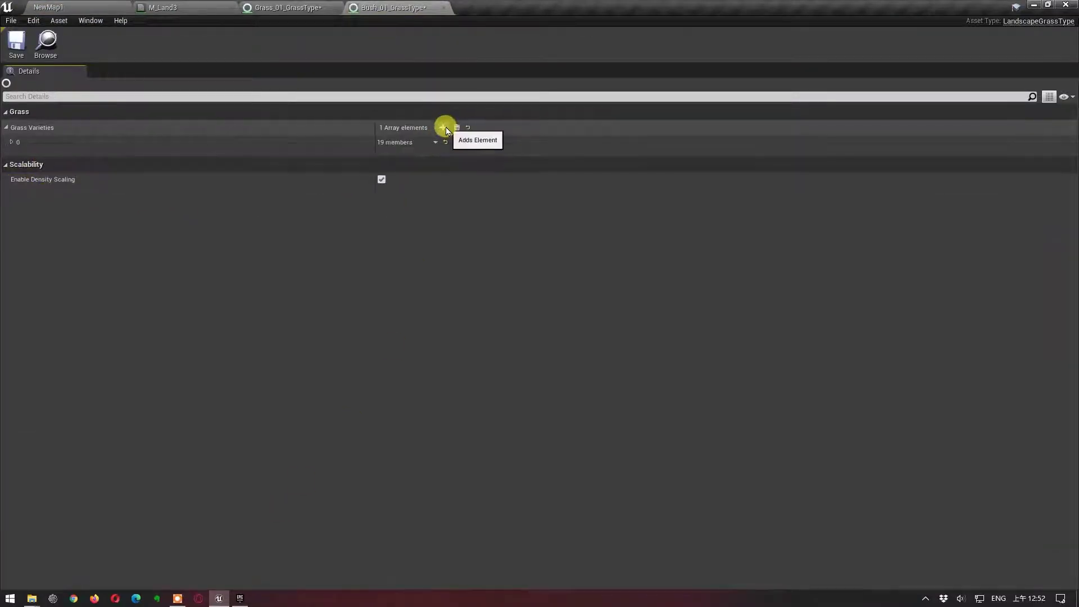
{"action": "left_click", "coordinate": [12, 143]}
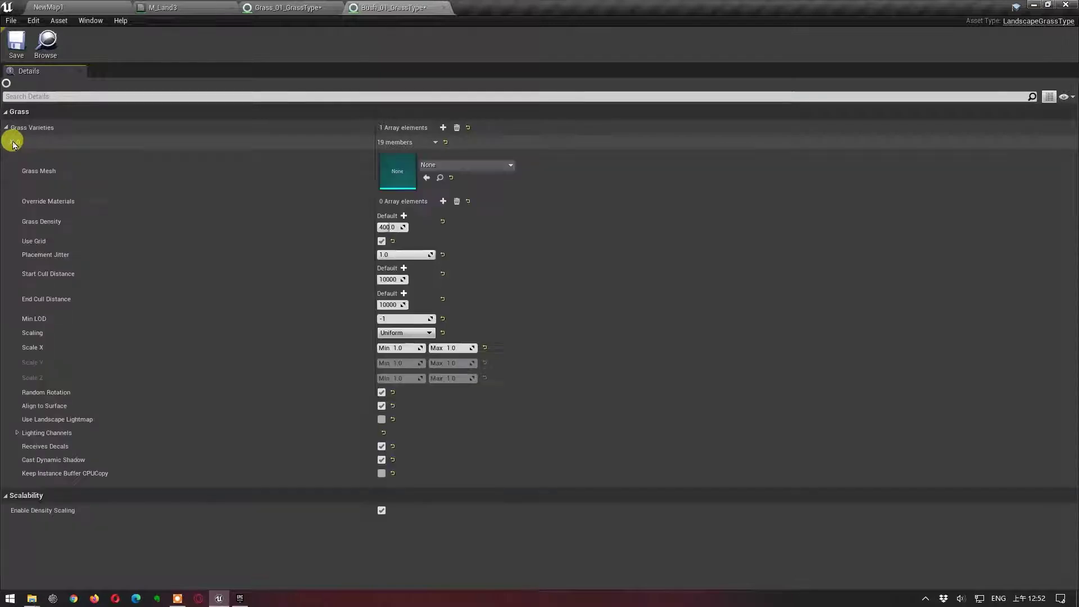
{"action": "left_click", "coordinate": [467, 166]}
{"action": "type", "text": "SM"}
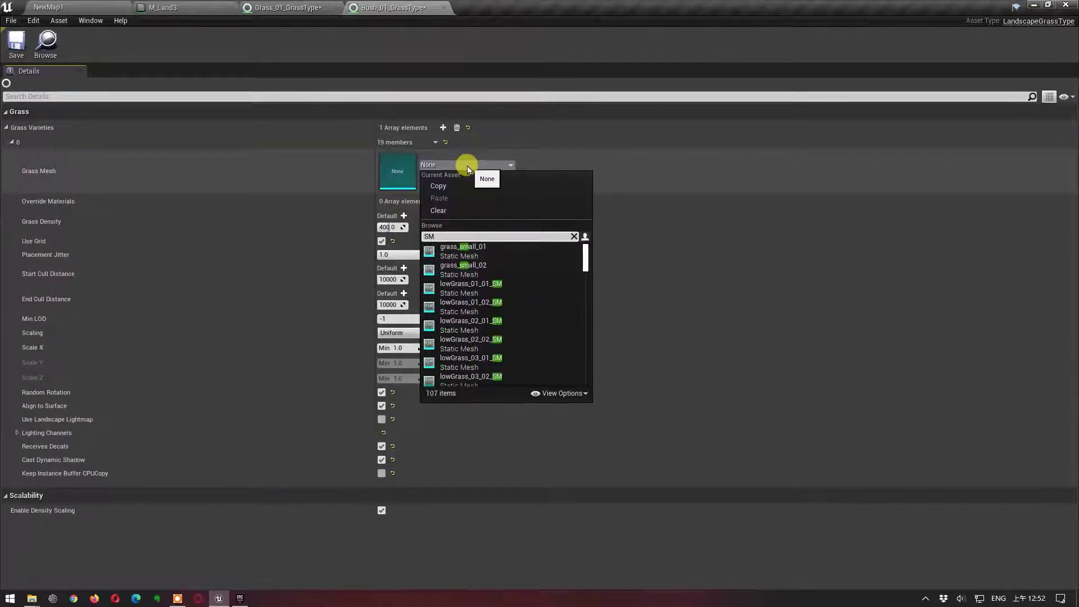
{"action": "type", "text": "_B"}
{"action": "left_click", "coordinate": [479, 248]}
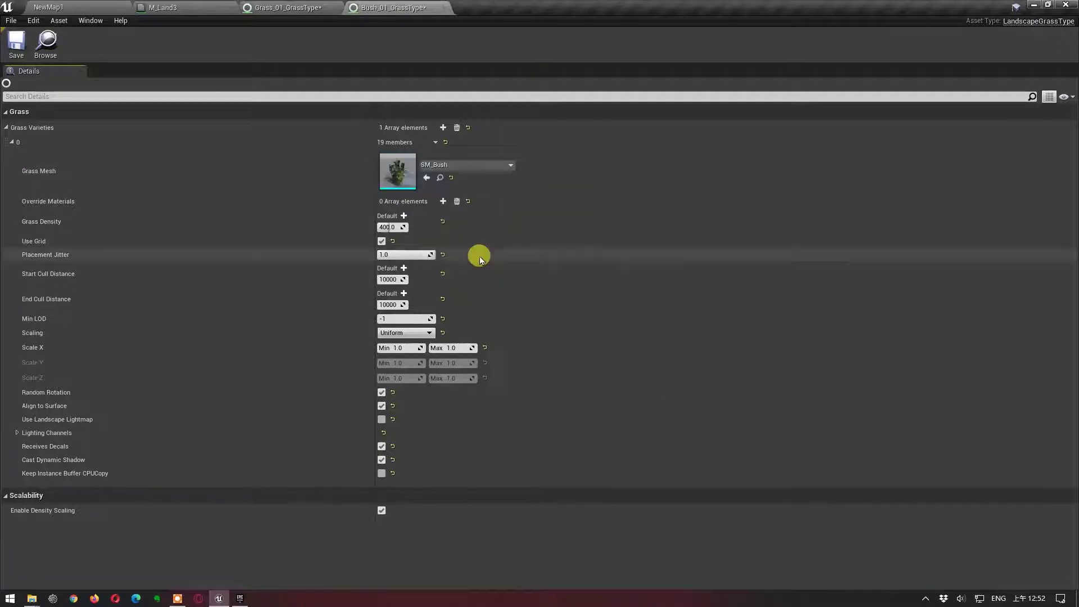
{"action": "left_click", "coordinate": [382, 227]}
{"action": "type", "text": "20"}
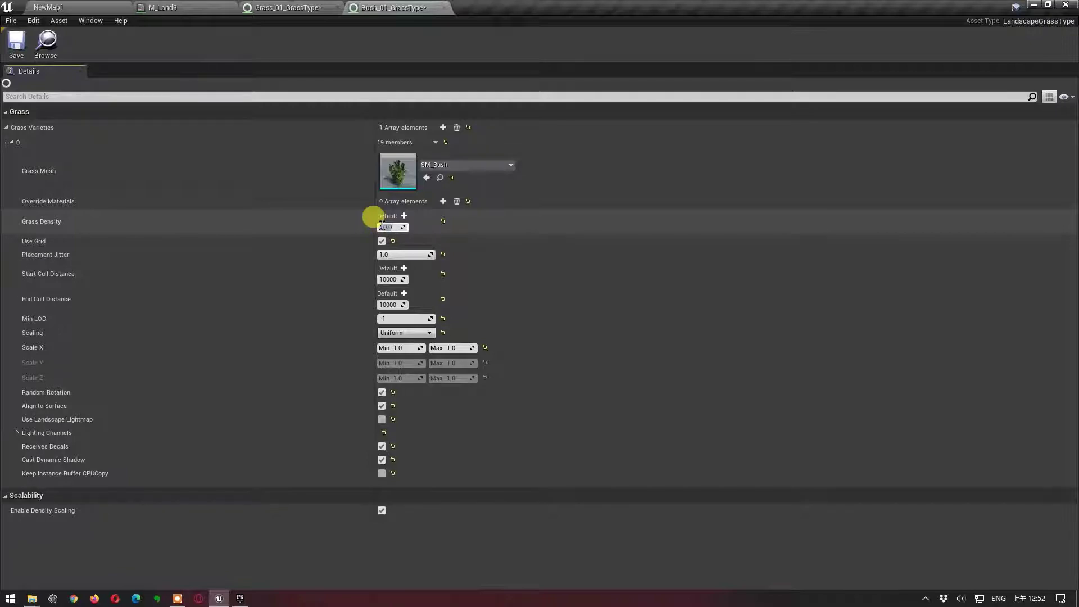
Save M_Land3, then inspect the bushes, grass and purple flowers along the path in NewMap1.
{"action": "left_click", "coordinate": [175, 9]}
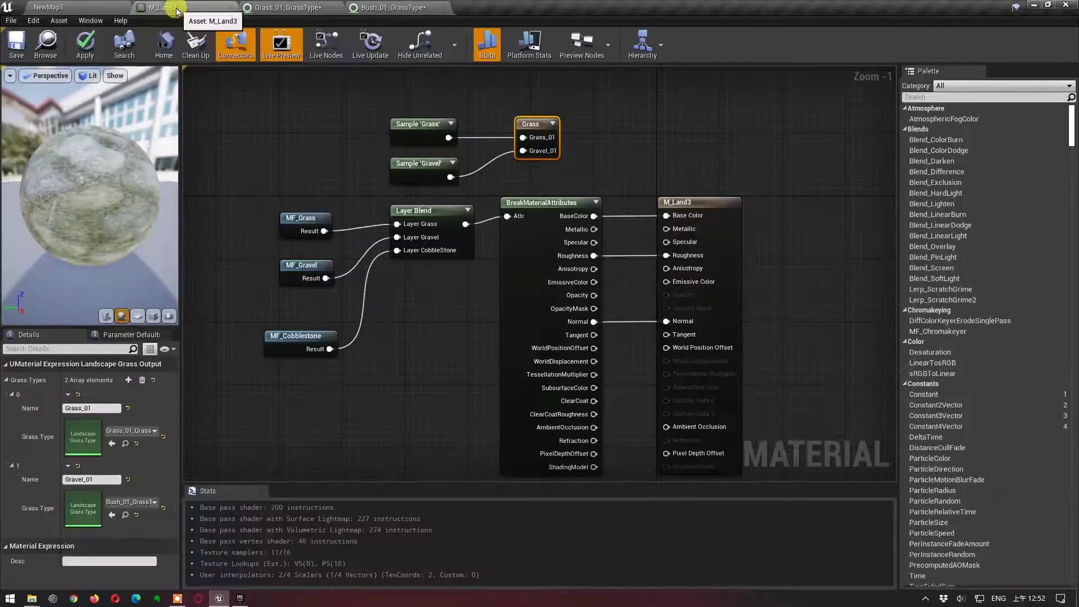
{"action": "left_click", "coordinate": [16, 54]}
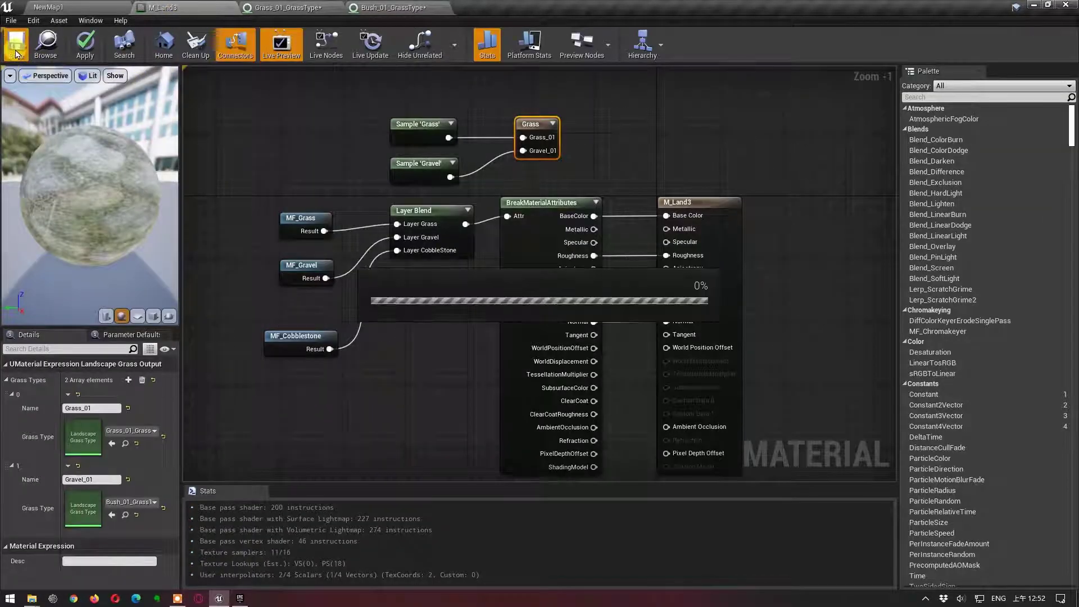
{"action": "left_click", "coordinate": [72, 9]}
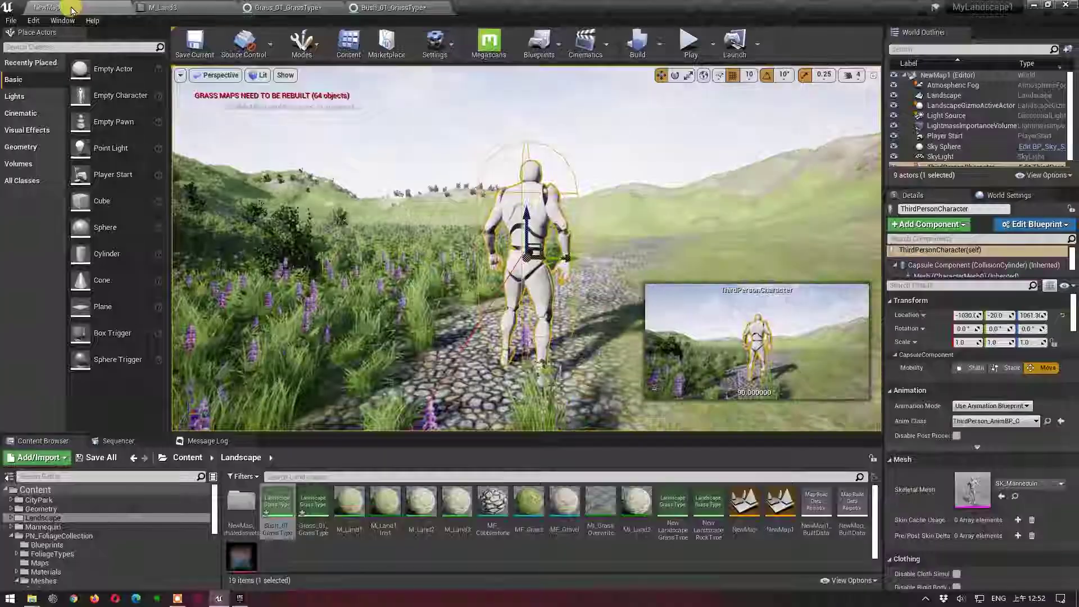
{"action": "left_click_drag", "start_coordinate": [453, 291], "coordinate": [462, 203]}
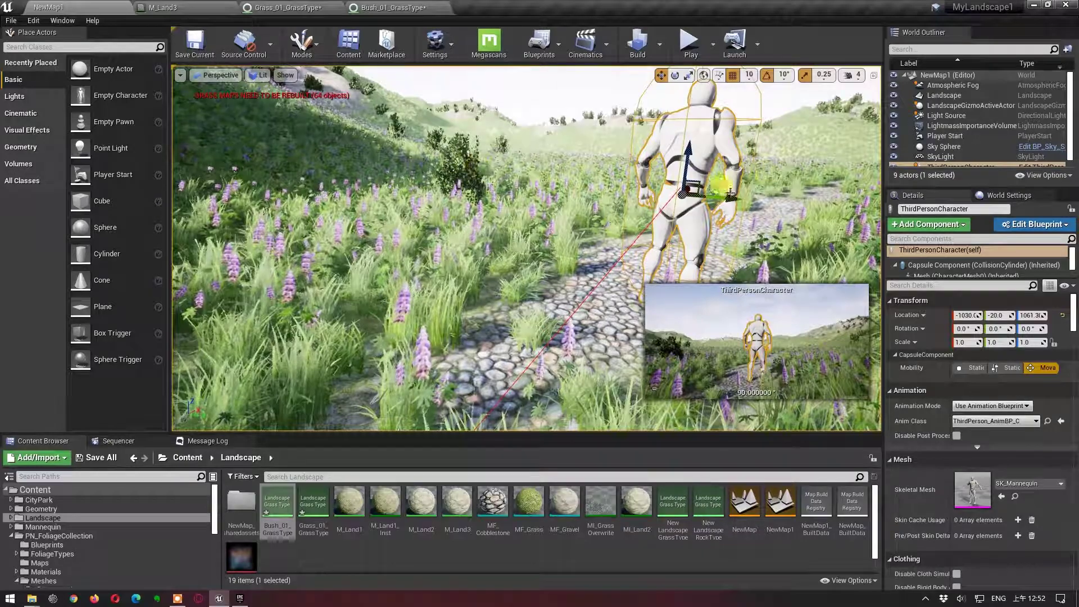
{"action": "mouse_move", "coordinate": [626, 196]}
{"action": "left_mouse_down"}
{"action": "mouse_move", "coordinate": [675, 198]}
{"action": "mouse_move", "coordinate": [664, 175]}
{"action": "mouse_move", "coordinate": [715, 230]}
{"action": "mouse_move", "coordinate": [567, 283]}
{"action": "left_mouse_up"}
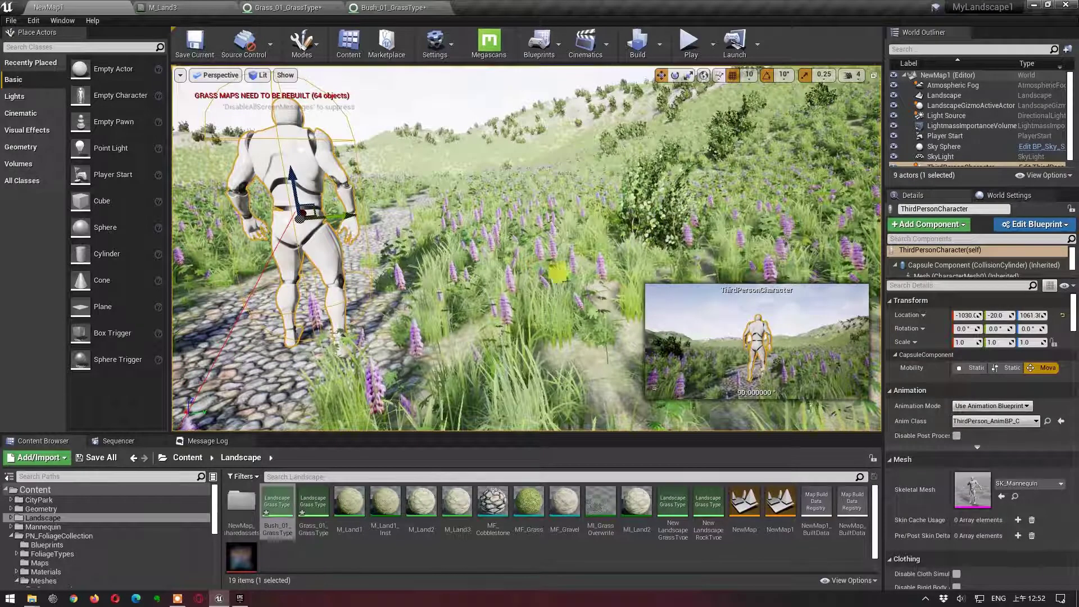